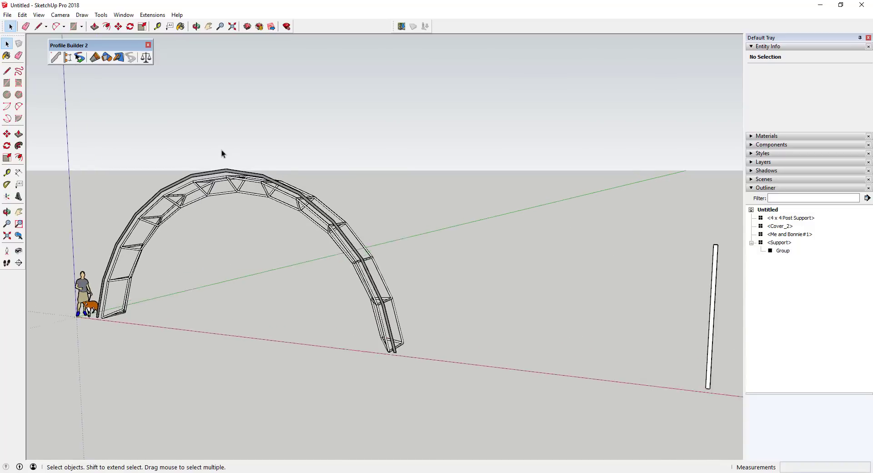
- Examine the Cover_2 arch and the Support truss from several angles, selecting each component to identify it
{"action": "left_click", "coordinate": [222, 175]}
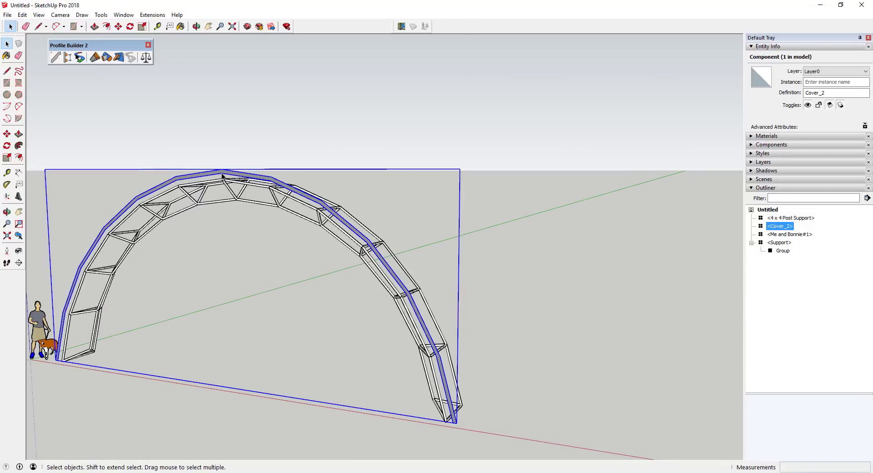
{"action": "scroll", "coordinate": [357, 200], "scroll_direction": "down", "scroll_amount": 3}
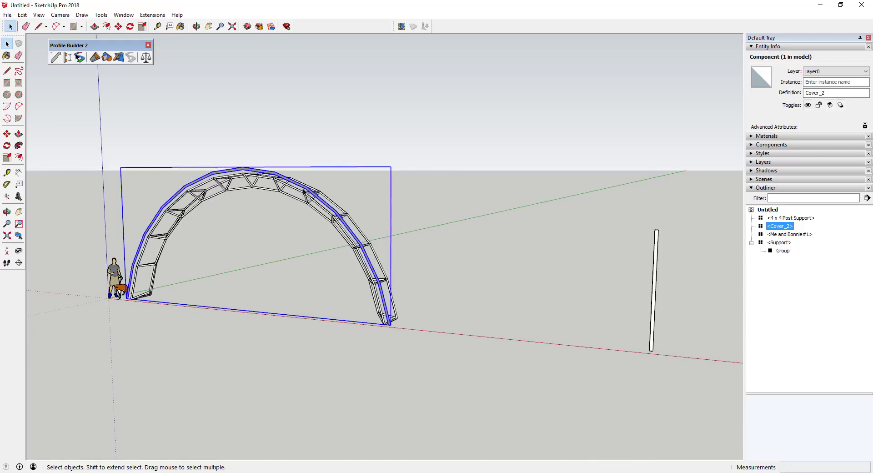
{"action": "middle_click_drag", "start_coordinate": [394, 274], "coordinate": [359, 263]}
{"action": "scroll", "coordinate": [362, 261], "scroll_direction": "up", "scroll_amount": 2}
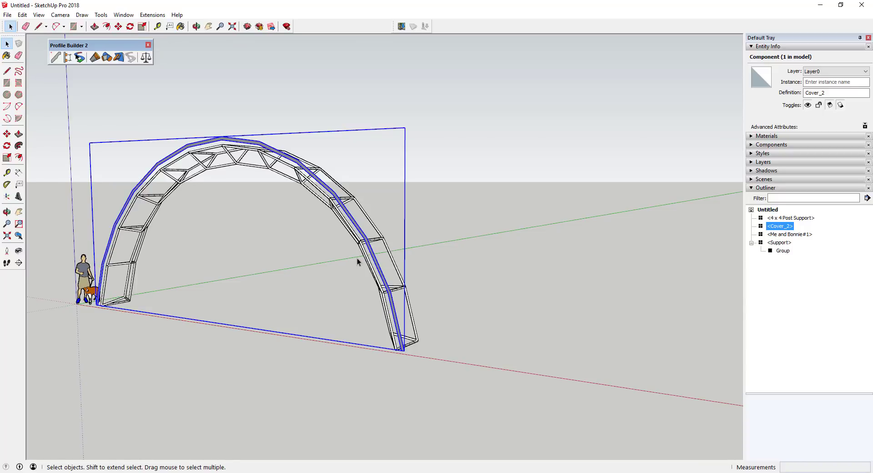
{"action": "scroll", "coordinate": [357, 258], "scroll_direction": "down", "scroll_amount": 3}
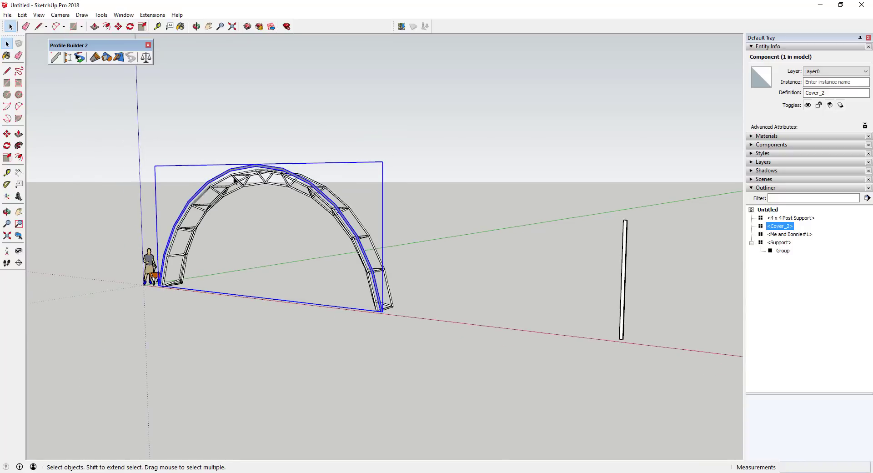
{"action": "middle_click_drag", "start_coordinate": [354, 253], "coordinate": [192, 158]}
{"action": "scroll", "coordinate": [227, 165], "scroll_direction": "up", "scroll_amount": 2}
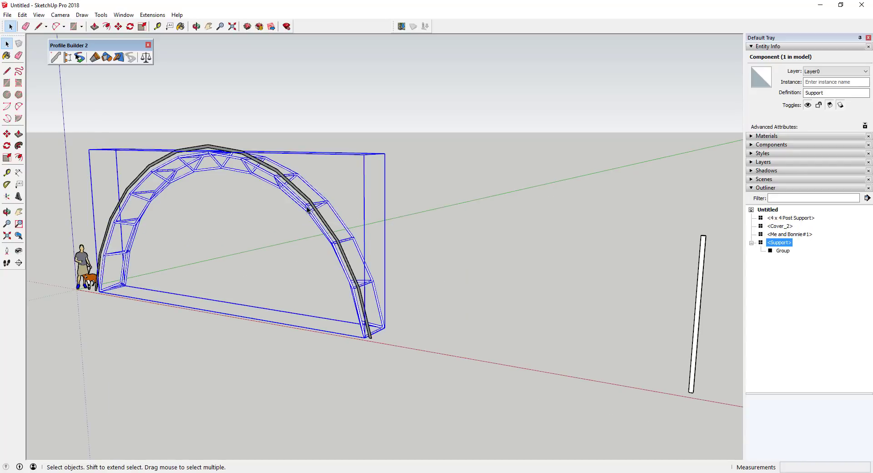
{"action": "scroll", "coordinate": [307, 206], "scroll_direction": "up", "scroll_amount": 10}
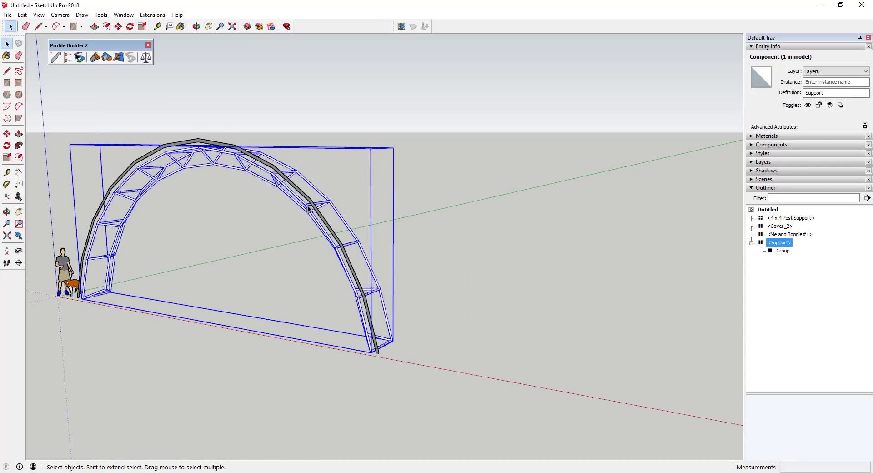
{"action": "scroll", "coordinate": [232, 177], "scroll_direction": "up", "scroll_amount": 2}
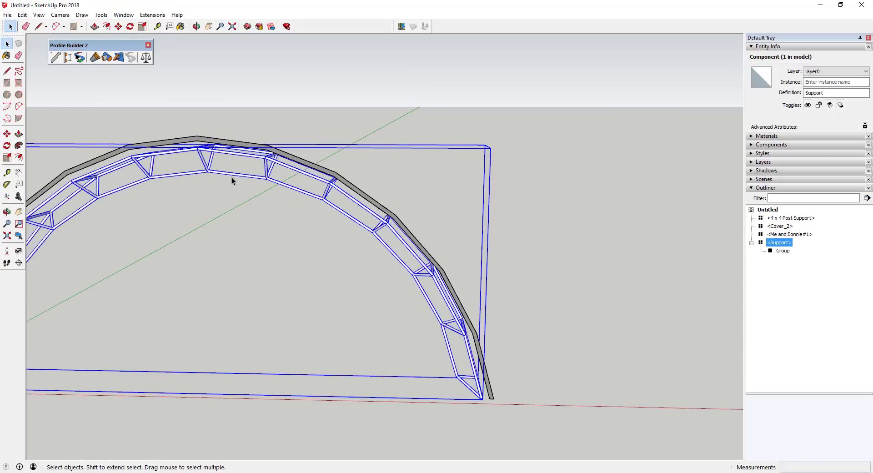
{"action": "middle_click_drag", "start_coordinate": [232, 178], "coordinate": [267, 151]}
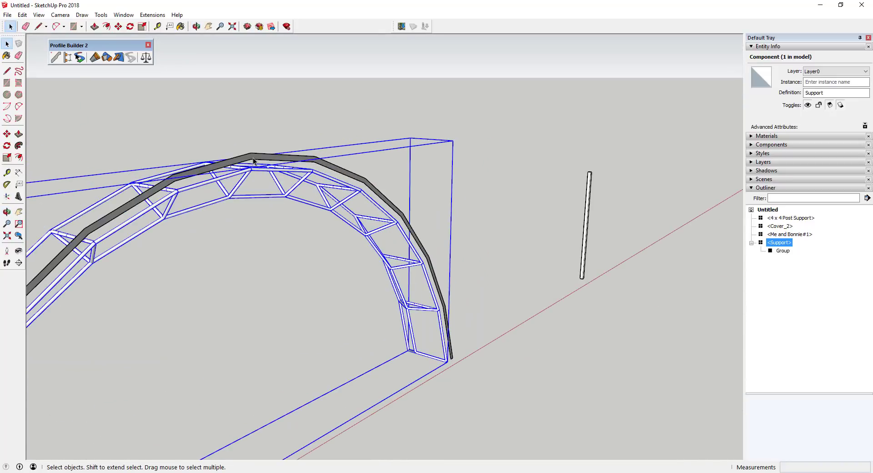
{"action": "scroll", "coordinate": [77, 279], "scroll_direction": "down", "scroll_amount": 5}
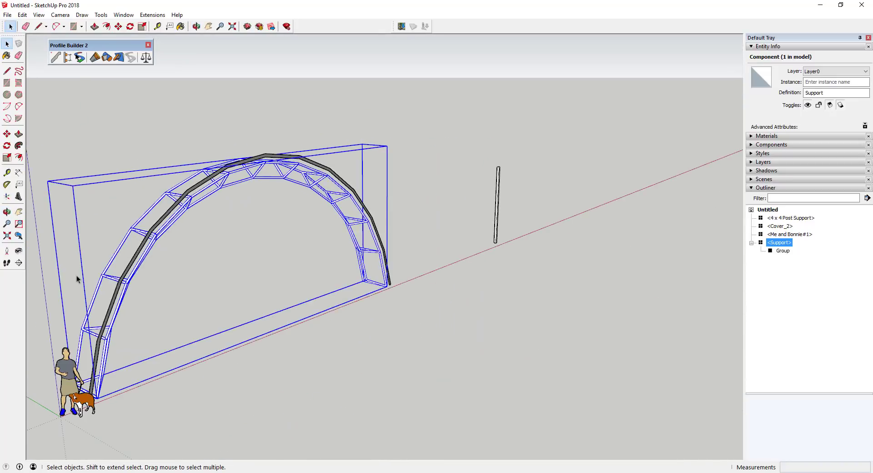
- Try modelling a simple box on the ground beneath the arch with Rectangle and Push/Pull, and undo it
{"action": "scroll", "coordinate": [275, 344], "scroll_direction": "up", "scroll_amount": 3}
{"action": "key", "text": "r"}
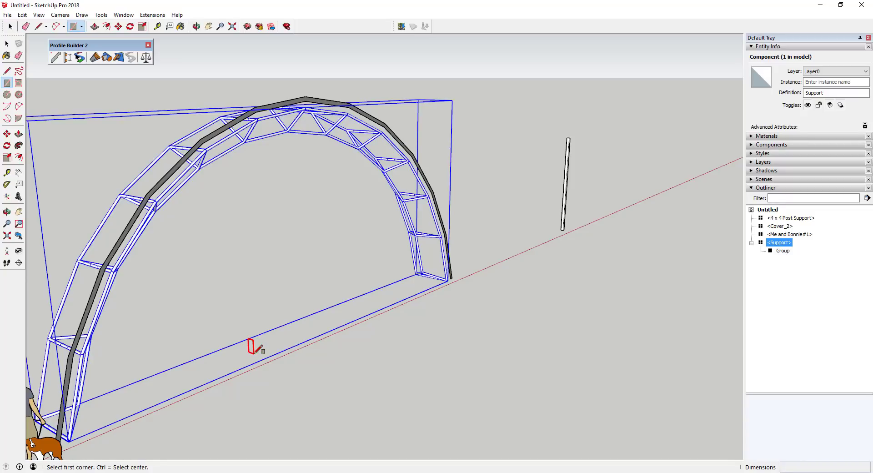
{"action": "left_click", "coordinate": [255, 354]}
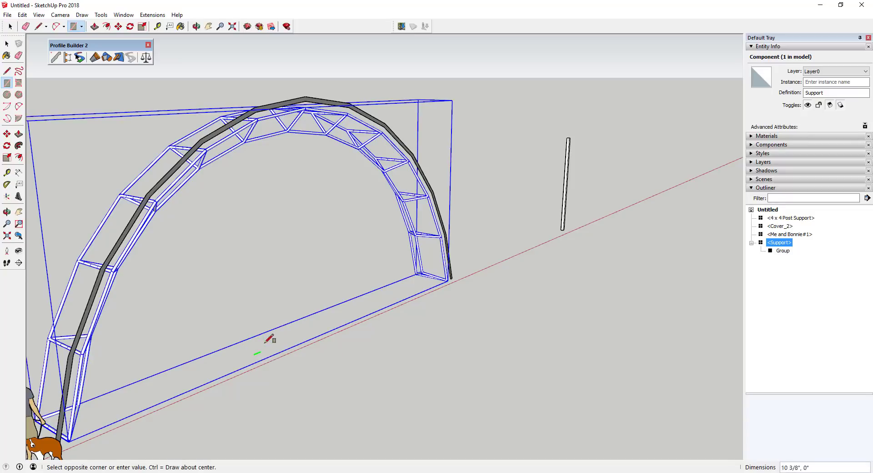
{"action": "left_click", "coordinate": [276, 317]}
{"action": "key", "text": "p"}
{"action": "left_click", "coordinate": [261, 347]}
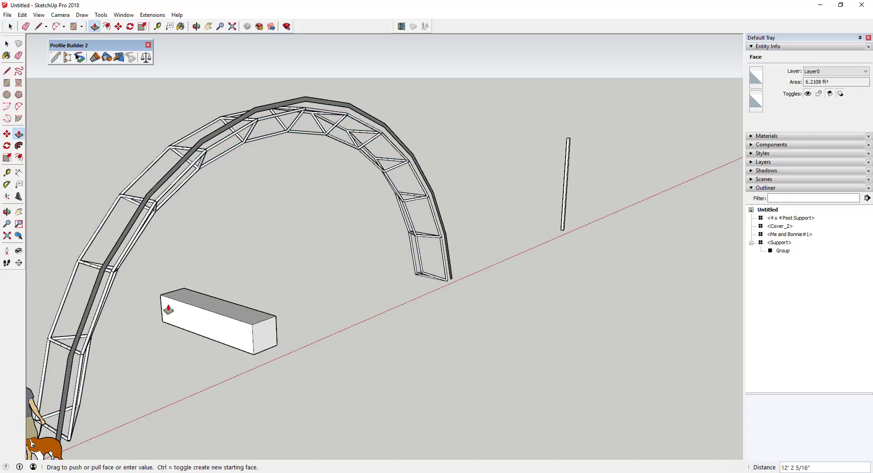
{"action": "left_click", "coordinate": [197, 308]}
{"action": "key", "text": "space"}
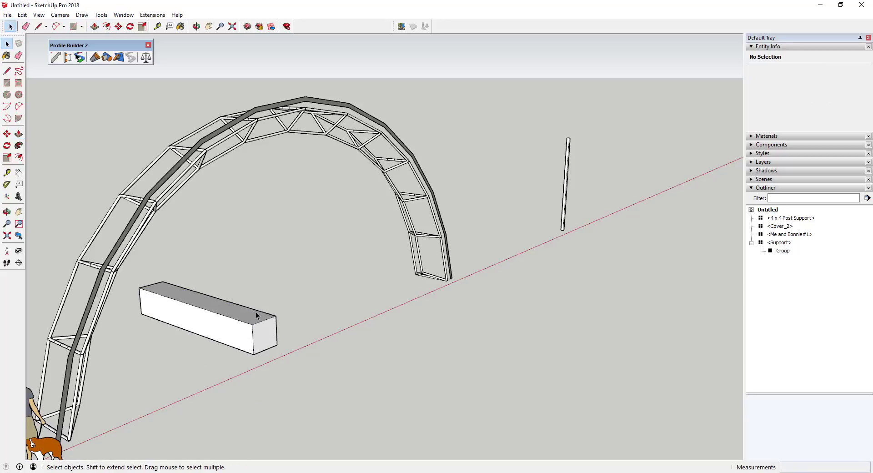
{"action": "key", "text": "ctrl+z"}
{"action": "key", "text": "ctrl+z"}
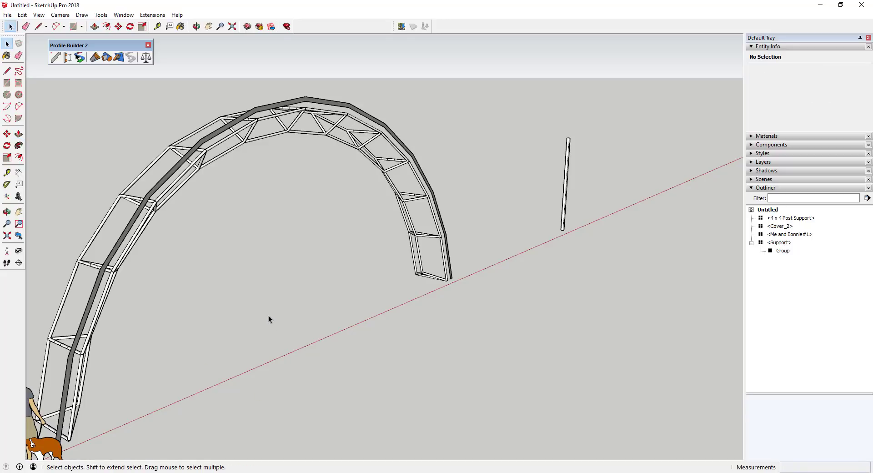
- Inspect how the Support truss and the Cover_2 skin strip fit together, selecting them alternately and viewing the arch from both sides
{"action": "left_click", "coordinate": [414, 255]}
{"action": "middle_click_drag", "start_coordinate": [433, 254], "coordinate": [377, 248]}
{"action": "scroll", "coordinate": [195, 180], "scroll_direction": "down", "scroll_amount": 3}
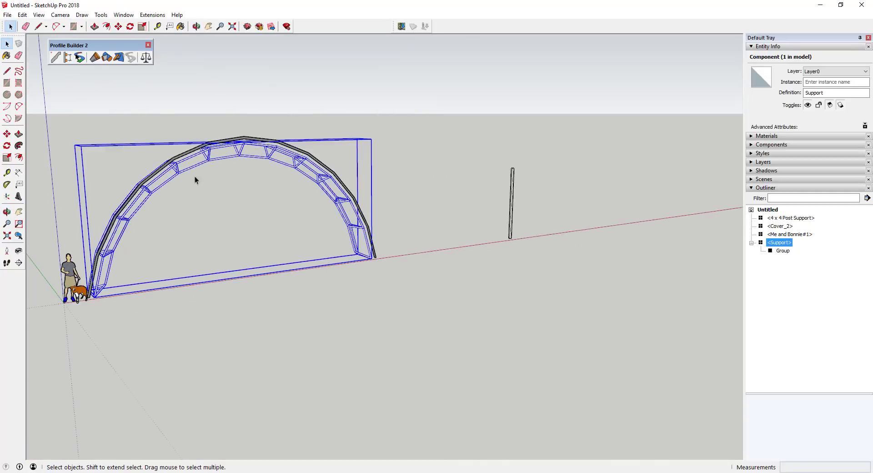
{"action": "scroll", "coordinate": [245, 162], "scroll_direction": "up", "scroll_amount": 3}
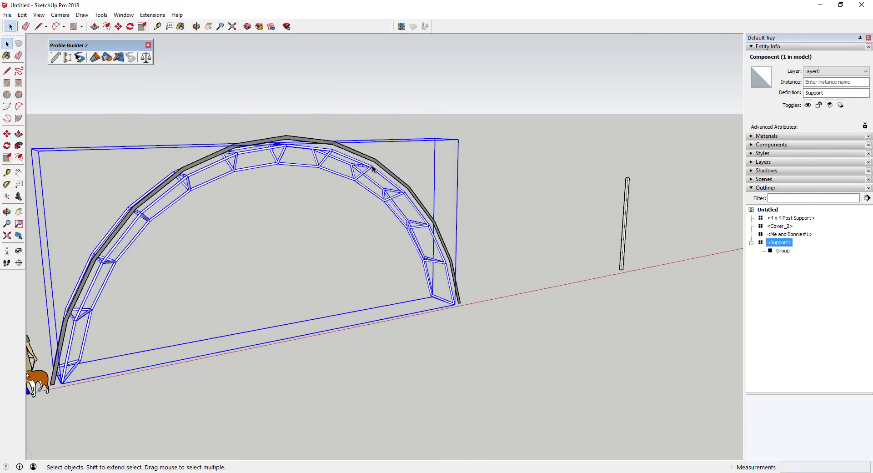
{"action": "scroll", "coordinate": [373, 168], "scroll_direction": "down", "scroll_amount": 3}
{"action": "middle_click_drag", "start_coordinate": [373, 169], "coordinate": [400, 183]}
{"action": "scroll", "coordinate": [400, 183], "scroll_direction": "up", "scroll_amount": 3}
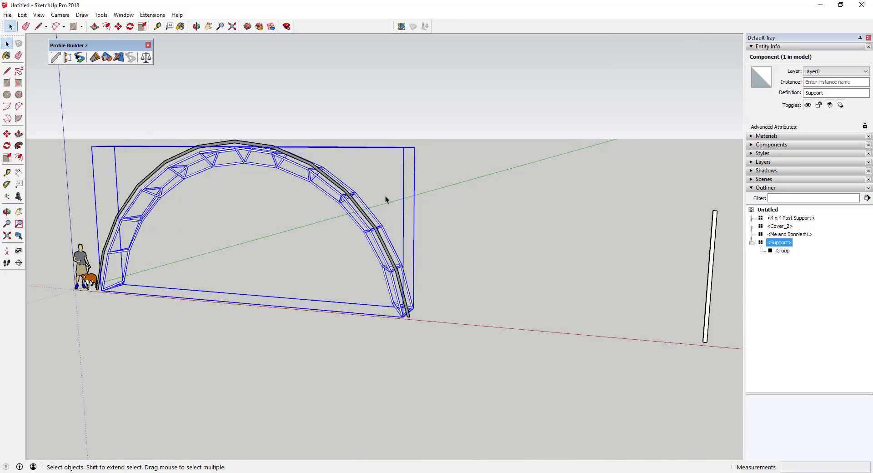
{"action": "middle_click_drag", "start_coordinate": [386, 197], "coordinate": [146, 296]}
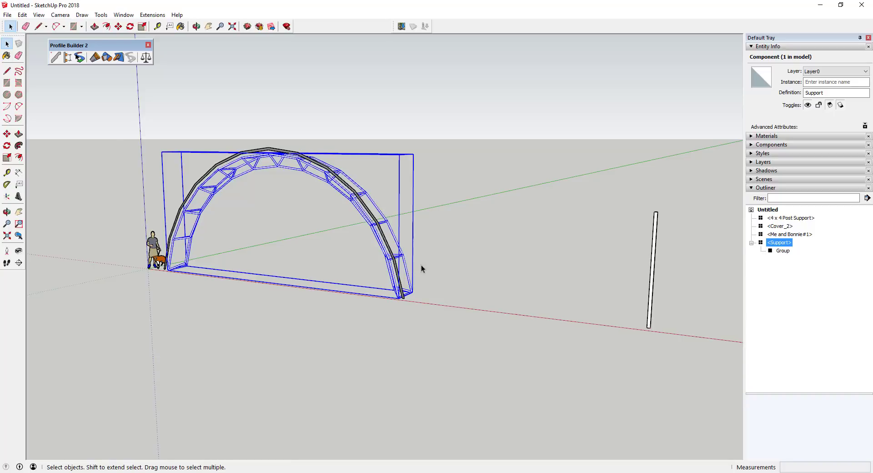
{"action": "middle_click_drag", "start_coordinate": [422, 268], "coordinate": [370, 231]}
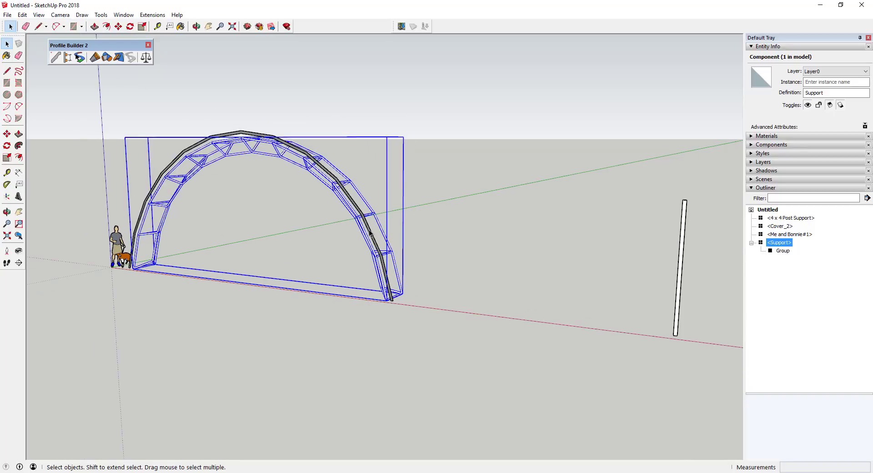
{"action": "left_click", "coordinate": [370, 232]}
{"action": "scroll", "coordinate": [370, 231], "scroll_direction": "up", "scroll_amount": 2}
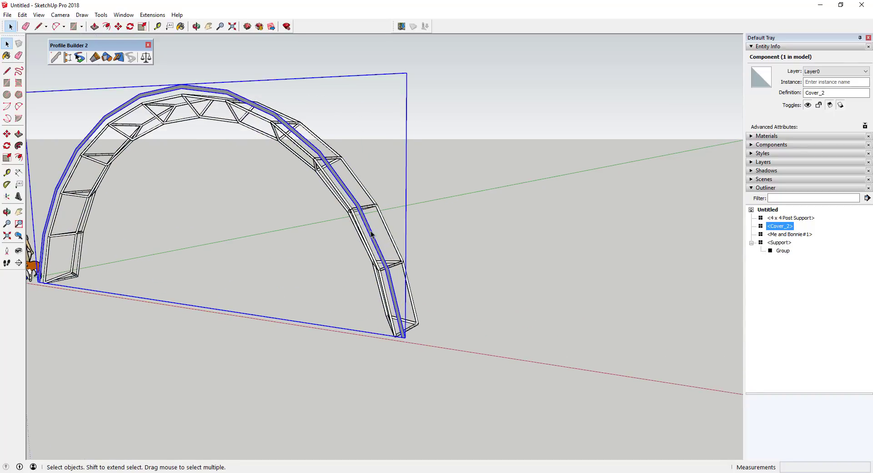
{"action": "scroll", "coordinate": [348, 223], "scroll_direction": "down", "scroll_amount": 1}
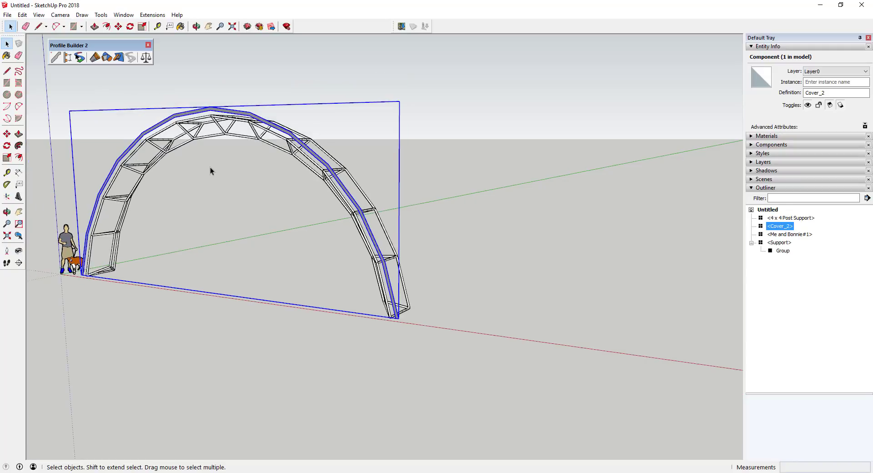
{"action": "scroll", "coordinate": [200, 161], "scroll_direction": "up", "scroll_amount": 1}
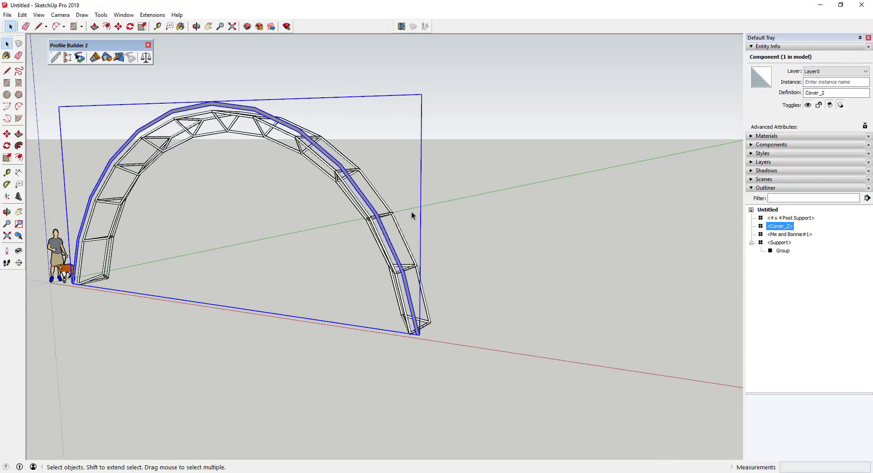
{"action": "left_click", "coordinate": [412, 255]}
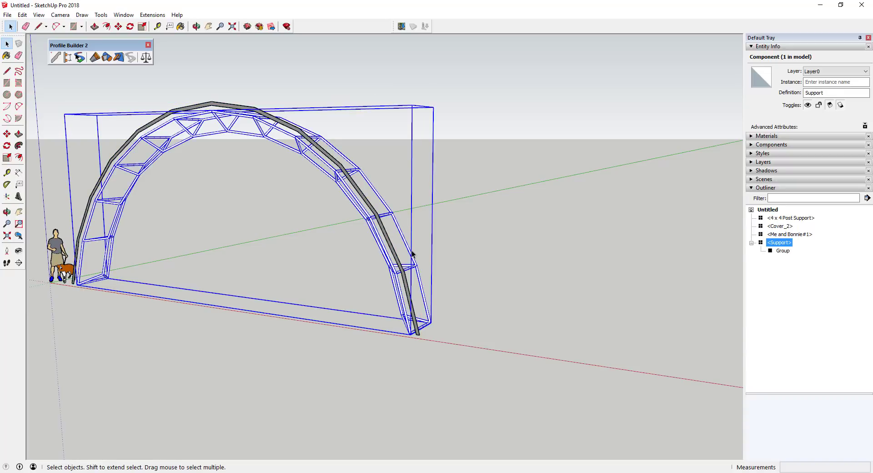
{"action": "scroll", "coordinate": [411, 250], "scroll_direction": "down", "scroll_amount": 1}
{"action": "scroll", "coordinate": [412, 250], "scroll_direction": "up", "scroll_amount": 1}
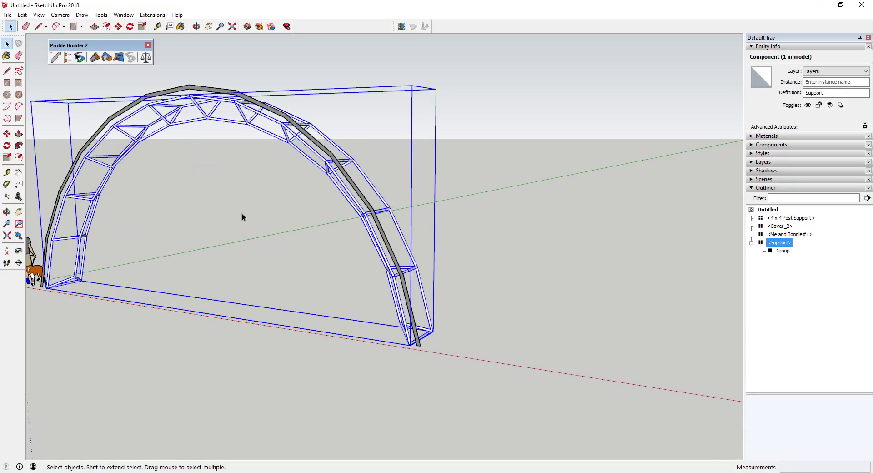
{"action": "middle_click_drag", "start_coordinate": [236, 210], "coordinate": [432, 200], "text": "shift"}
{"action": "scroll", "coordinate": [433, 200], "scroll_direction": "down", "scroll_amount": 2}
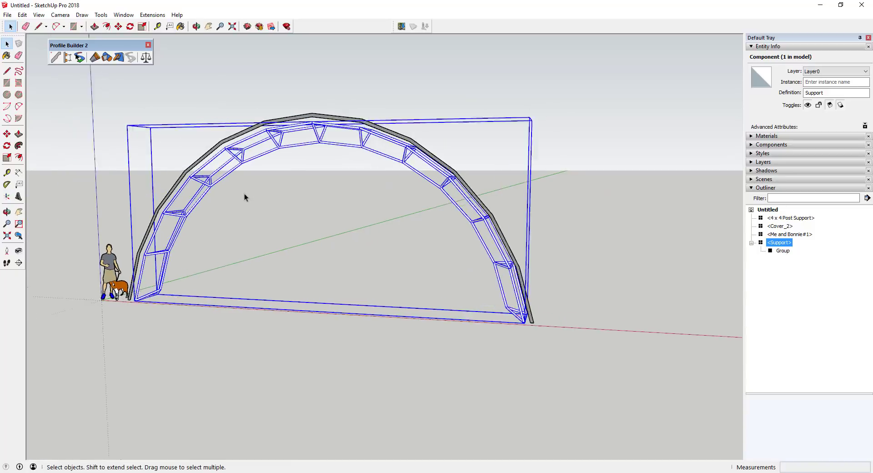
{"action": "scroll", "coordinate": [245, 193], "scroll_direction": "up", "scroll_amount": 1}
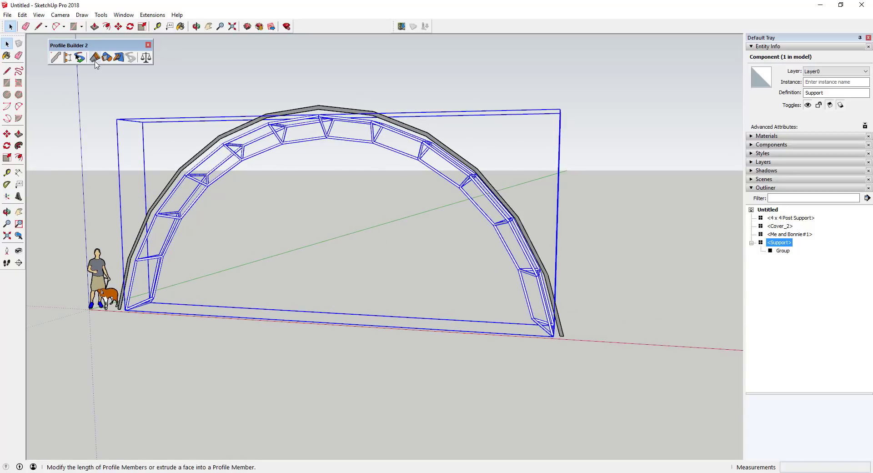
- Start a new assembly in the Profile Builder Assembler without saving the current one, and name it "Frame and Skin"
{"action": "left_click", "coordinate": [67, 57]}
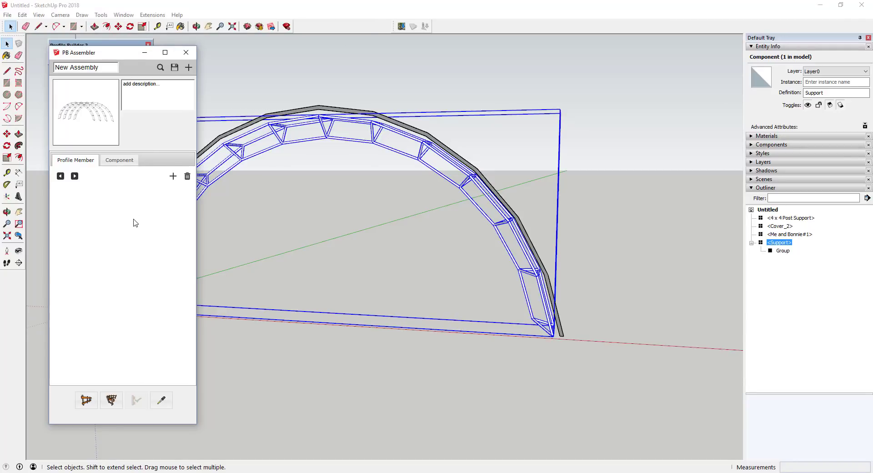
{"action": "left_click", "coordinate": [190, 68]}
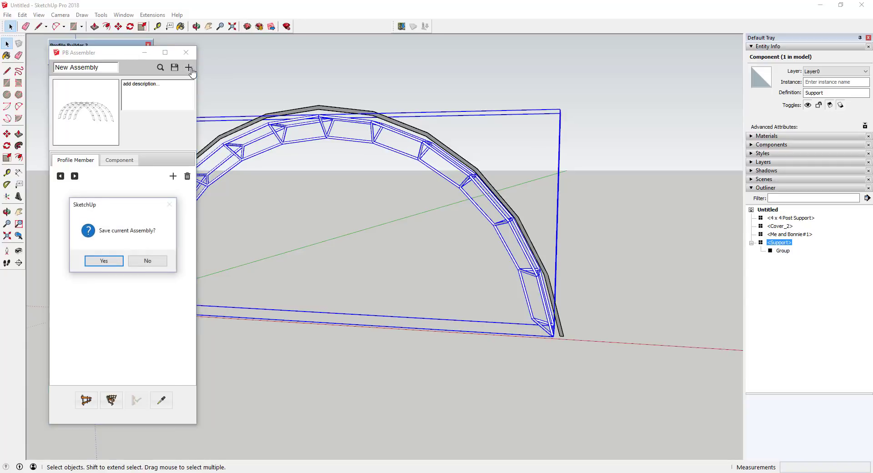
{"action": "left_click", "coordinate": [144, 262]}
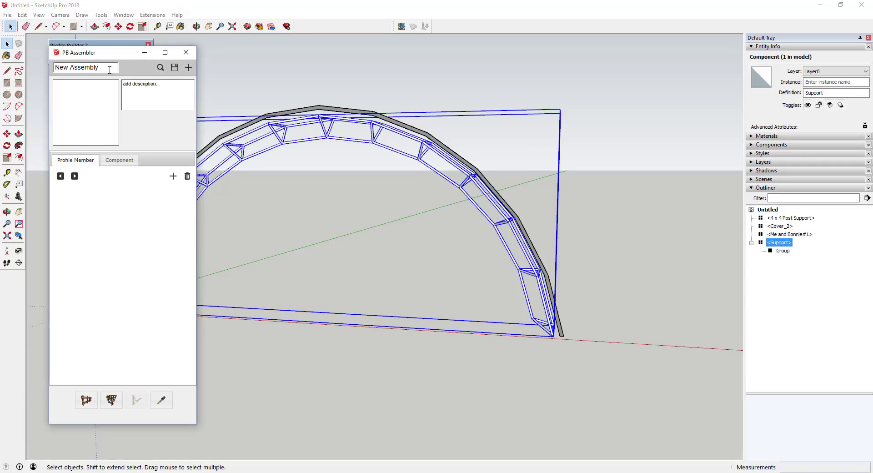
{"action": "left_click_drag", "start_coordinate": [109, 69], "coordinate": [22, 61]}
{"action": "type", "text": "A"}
- Add a component to the Frame and Skin assembly and pick the Support truss from the model as its source
{"action": "left_click_drag", "start_coordinate": [60, 161], "coordinate": [86, 160]}
{"action": "left_click", "coordinate": [116, 161]}
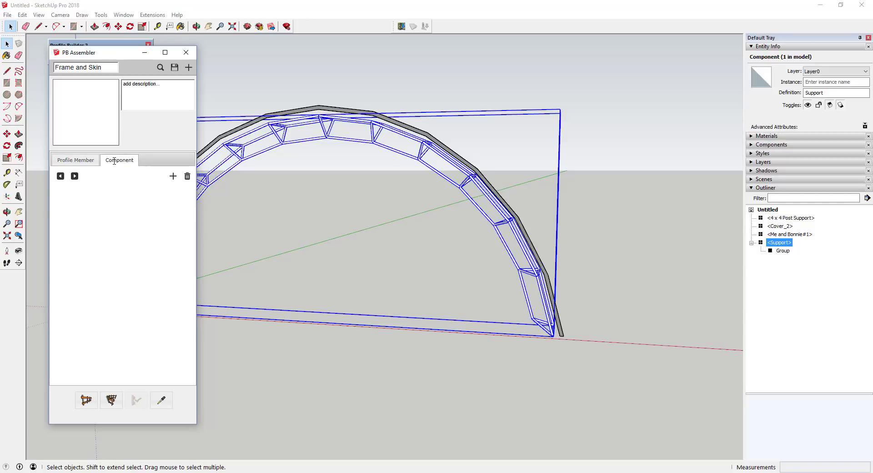
{"action": "left_click", "coordinate": [174, 177]}
{"action": "middle_click_drag", "start_coordinate": [479, 220], "coordinate": [428, 286]}
{"action": "left_click", "coordinate": [130, 207]}
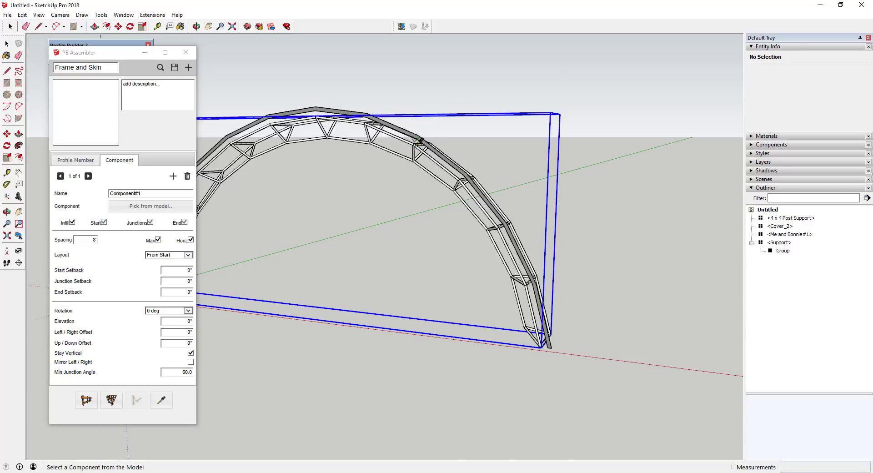
{"action": "left_click", "coordinate": [415, 142]}
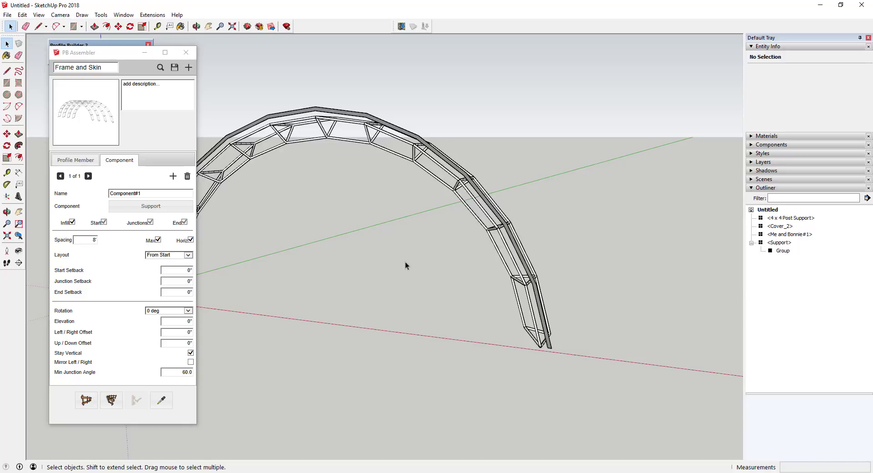
{"action": "middle_click_drag", "start_coordinate": [423, 270], "coordinate": [345, 261]}
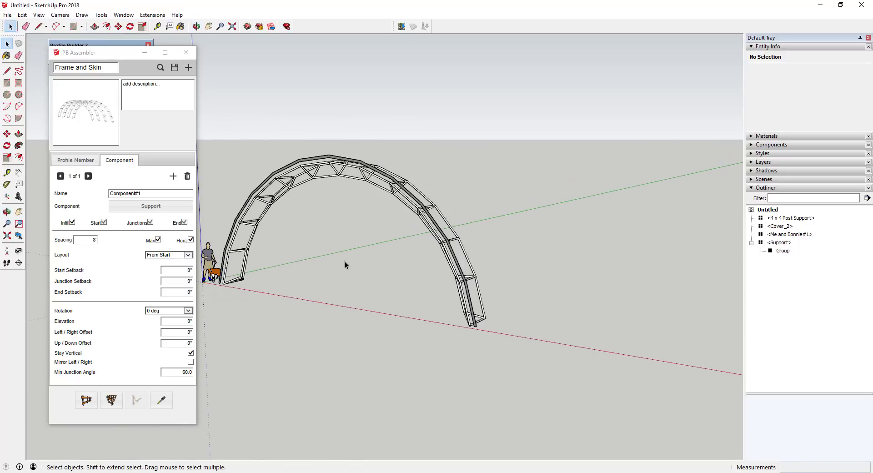
{"action": "left_click", "coordinate": [86, 400]}
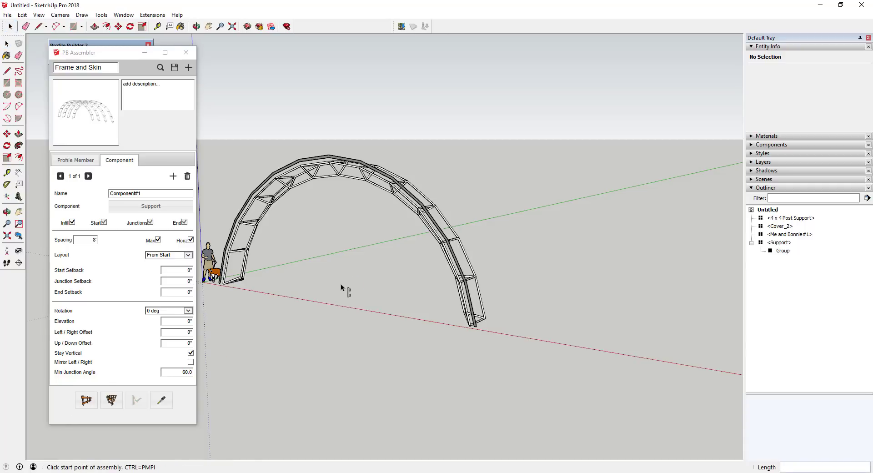
{"action": "left_click", "coordinate": [341, 283]}
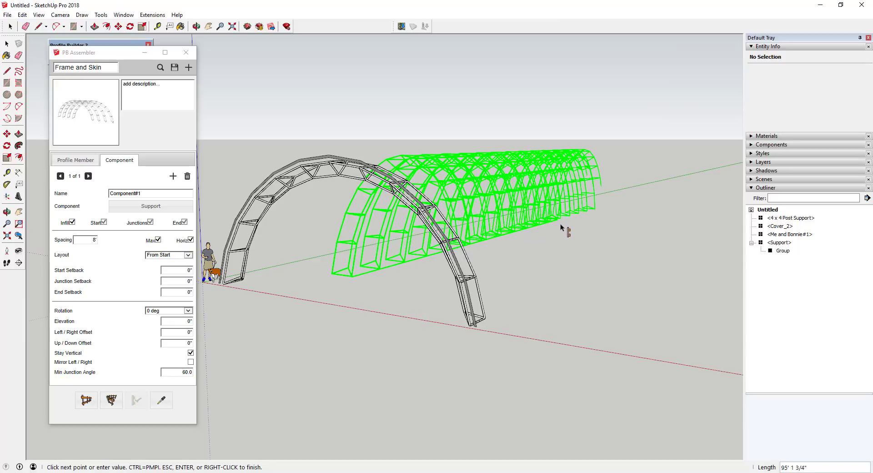
{"action": "key", "text": "Escape"}
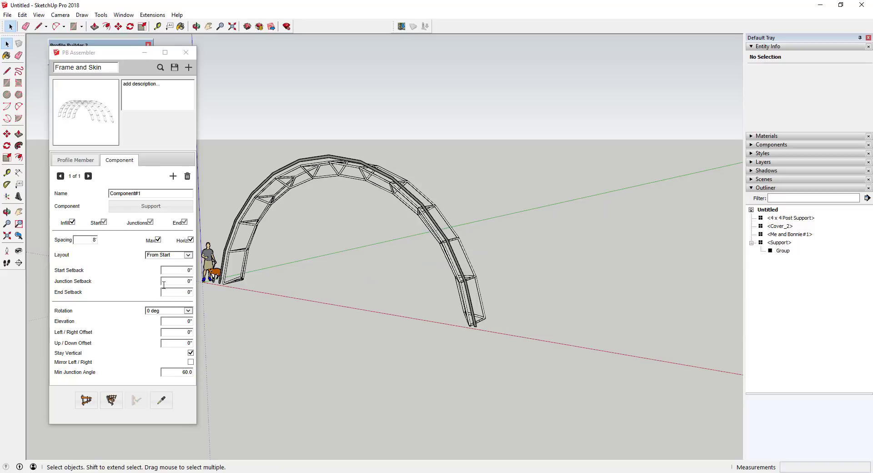
- Set the Support component's rotation to 90 deg in the Frame and Skin assembly
{"action": "left_click", "coordinate": [191, 311]}
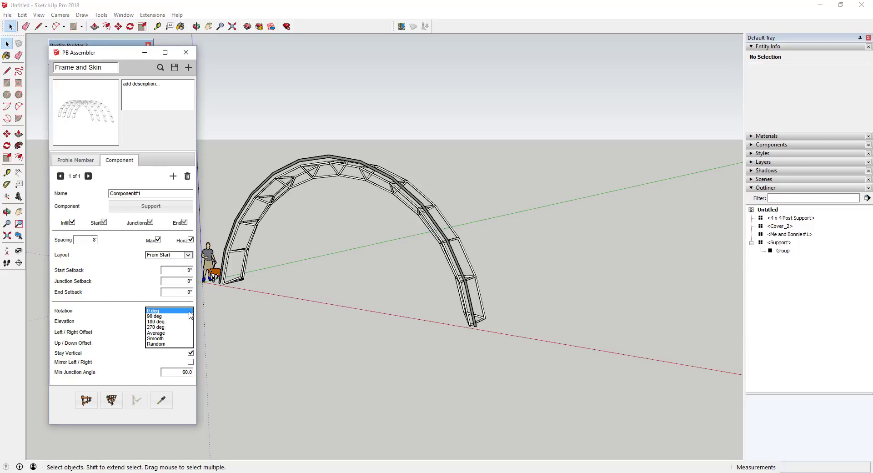
{"action": "left_click", "coordinate": [162, 321]}
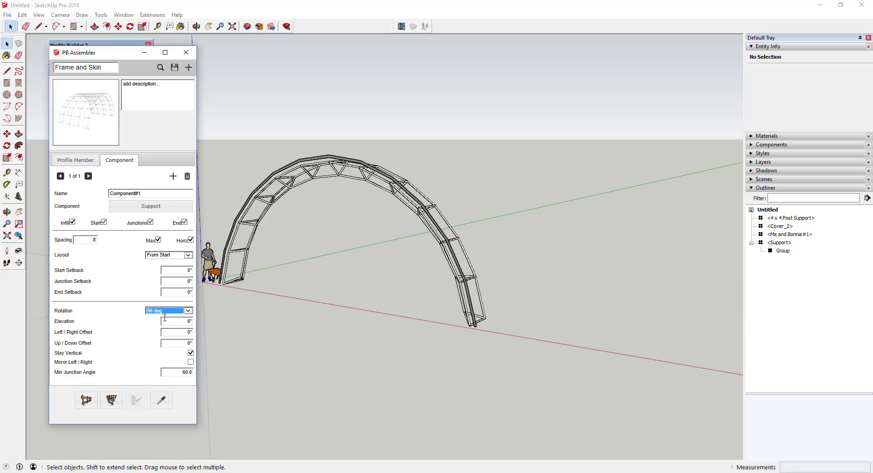
{"action": "left_click", "coordinate": [191, 313]}
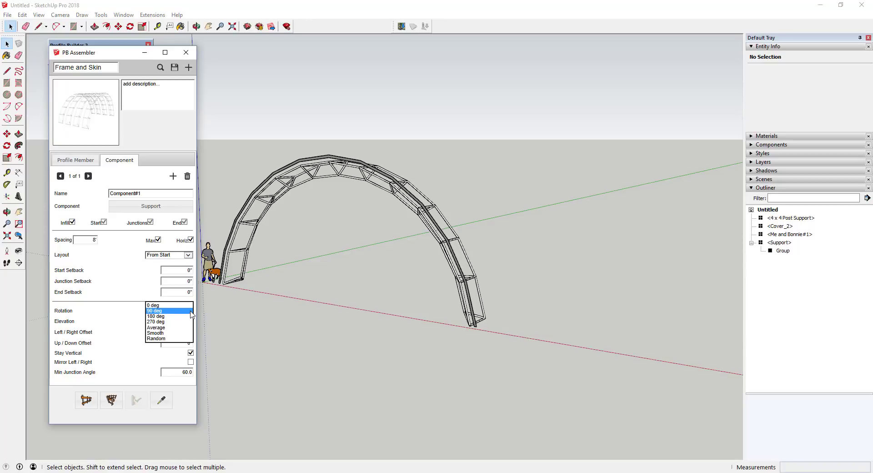
{"action": "left_click", "coordinate": [159, 312]}
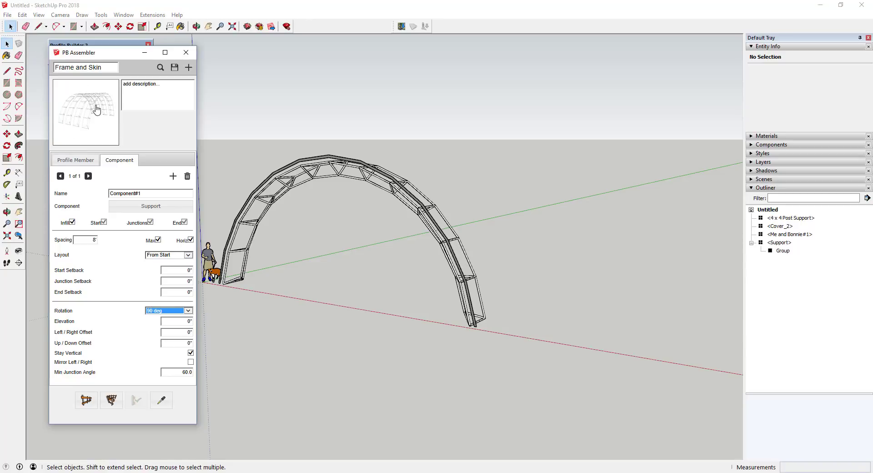
- Try building the Frame and Skin assembly along a straight two-point ground path behind the original arch
{"action": "left_click", "coordinate": [86, 401]}
{"action": "left_click", "coordinate": [205, 280]}
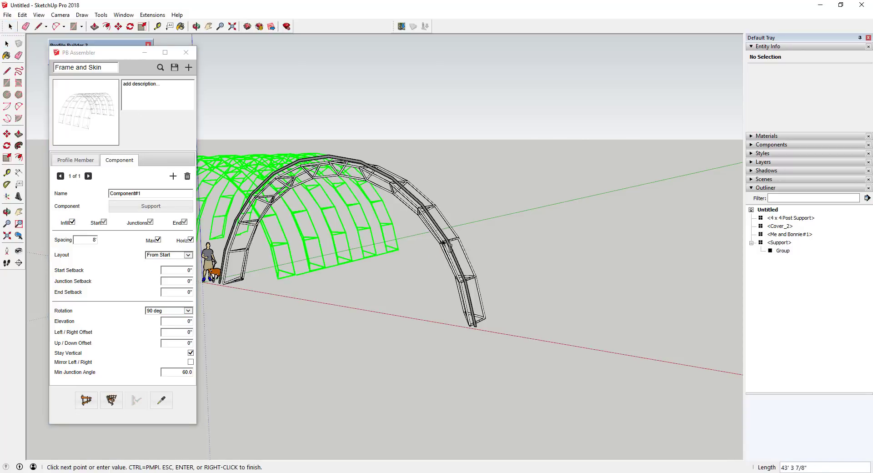
{"action": "left_click", "coordinate": [480, 230]}
{"action": "scroll", "coordinate": [497, 232], "scroll_direction": "down", "scroll_amount": 2}
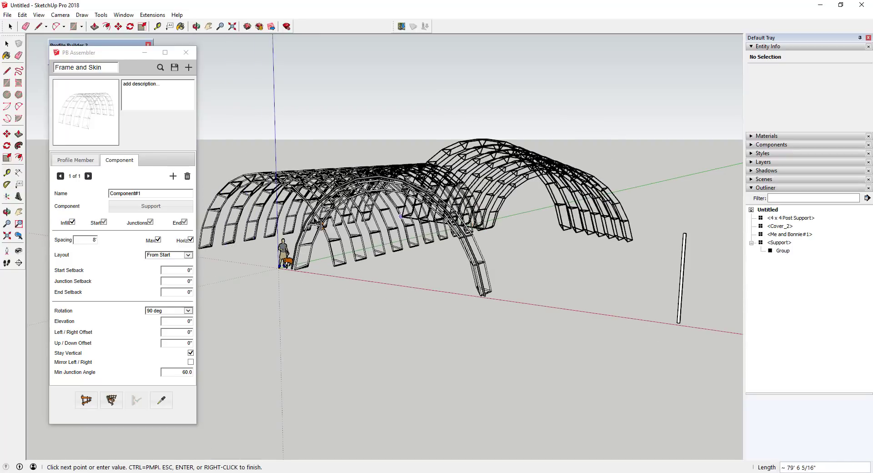
{"action": "key", "text": "Escape"}
- Examine the built row of trusses close up and from a distance, and undo it
{"action": "middle_click_drag", "start_coordinate": [500, 231], "coordinate": [451, 227]}
{"action": "scroll", "coordinate": [428, 219], "scroll_direction": "down", "scroll_amount": 1}
{"action": "scroll", "coordinate": [227, 175], "scroll_direction": "up", "scroll_amount": 4}
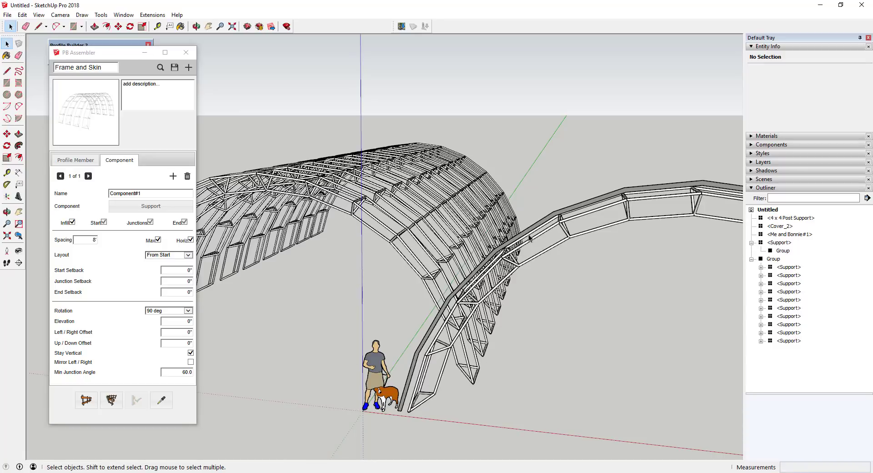
{"action": "middle_click_drag", "start_coordinate": [373, 236], "coordinate": [330, 233]}
{"action": "scroll", "coordinate": [449, 239], "scroll_direction": "down", "scroll_amount": 5}
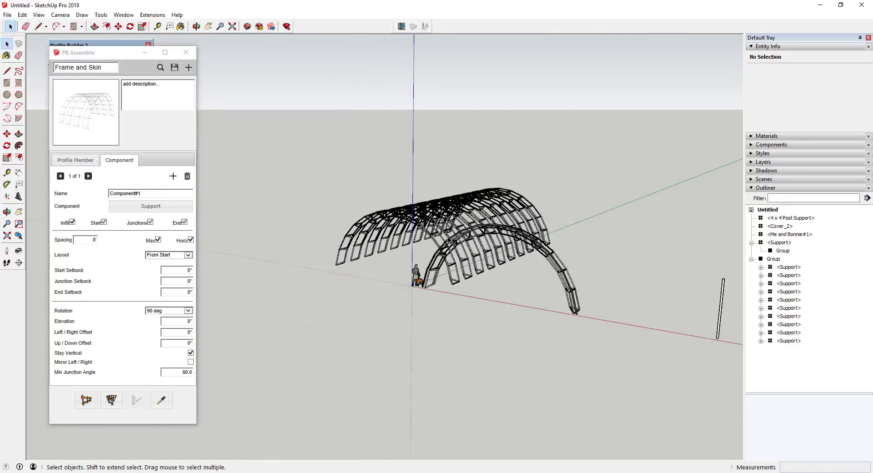
{"action": "scroll", "coordinate": [486, 254], "scroll_direction": "down", "scroll_amount": 2}
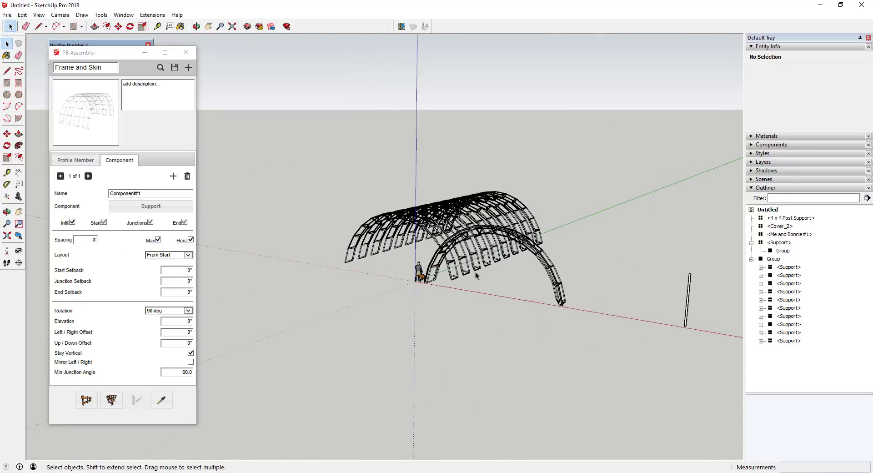
{"action": "scroll", "coordinate": [475, 271], "scroll_direction": "up", "scroll_amount": 1}
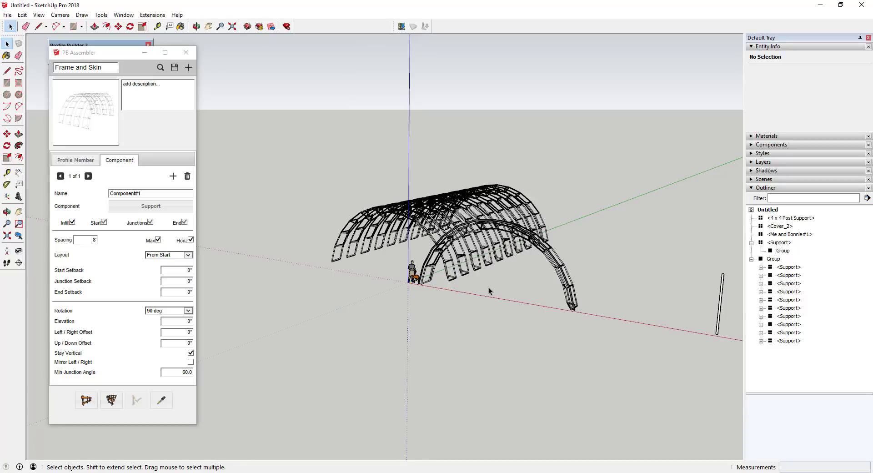
{"action": "key", "text": "ctrl+z"}
- Build the Frame and Skin assembly along a straight ground path about 76' long, roughly parallel to the green axis
{"action": "middle_click_drag", "start_coordinate": [485, 285], "coordinate": [550, 273]}
{"action": "scroll", "coordinate": [551, 273], "scroll_direction": "up", "scroll_amount": 4}
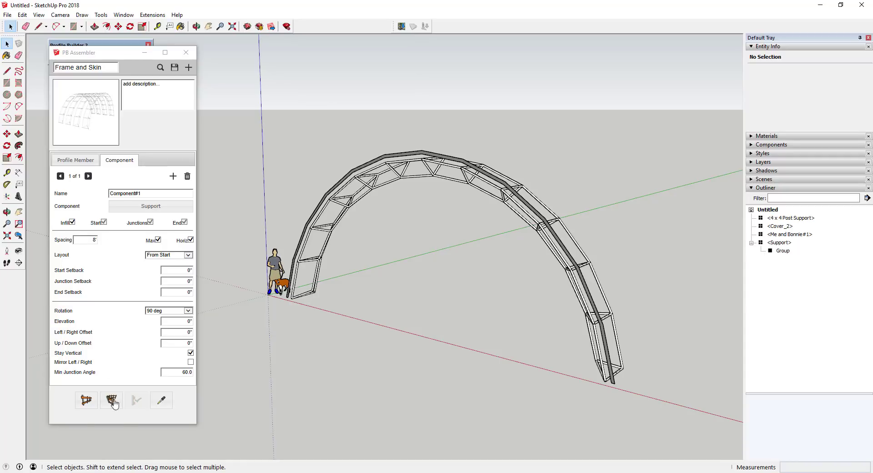
{"action": "left_click", "coordinate": [86, 400]}
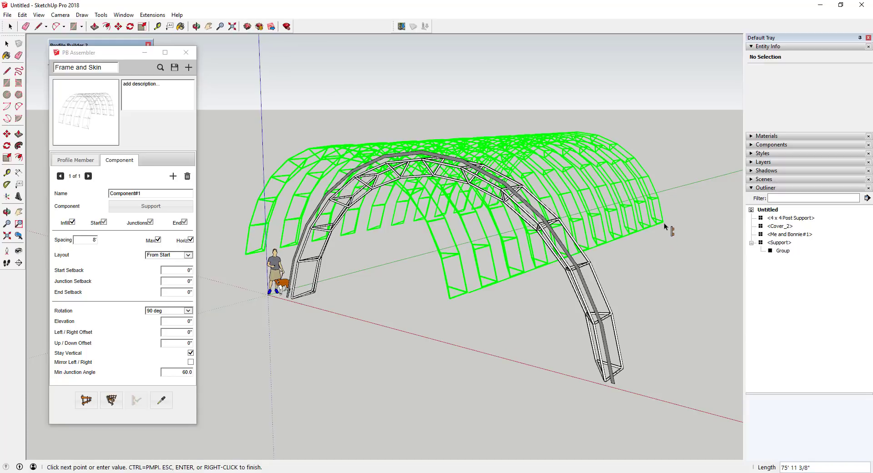
{"action": "left_click", "coordinate": [662, 230]}
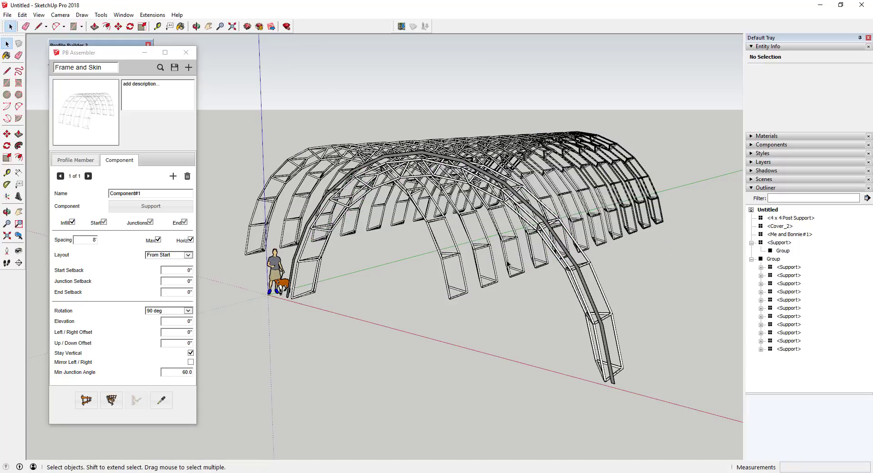
- Measure the distance between matching foot corners of the first two trusses in the row with the Tape Measure
{"action": "left_click", "coordinate": [158, 26]}
{"action": "scroll", "coordinate": [455, 294], "scroll_direction": "up", "scroll_amount": 5}
{"action": "left_click", "coordinate": [453, 300]}
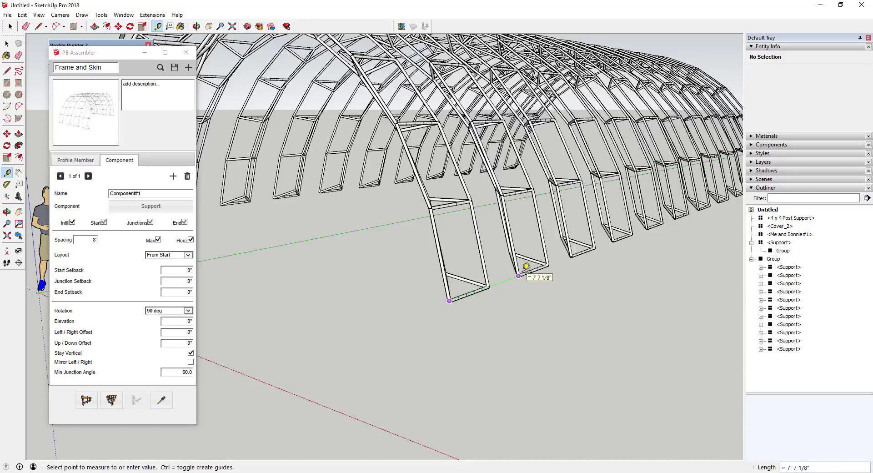
{"action": "scroll", "coordinate": [525, 267], "scroll_direction": "up", "scroll_amount": 2}
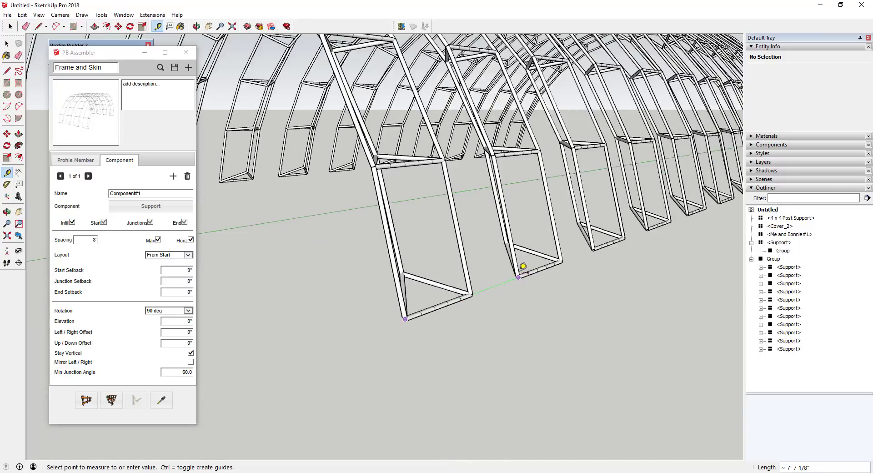
{"action": "scroll", "coordinate": [523, 266], "scroll_direction": "up", "scroll_amount": 3}
{"action": "scroll", "coordinate": [521, 271], "scroll_direction": "down", "scroll_amount": 2}
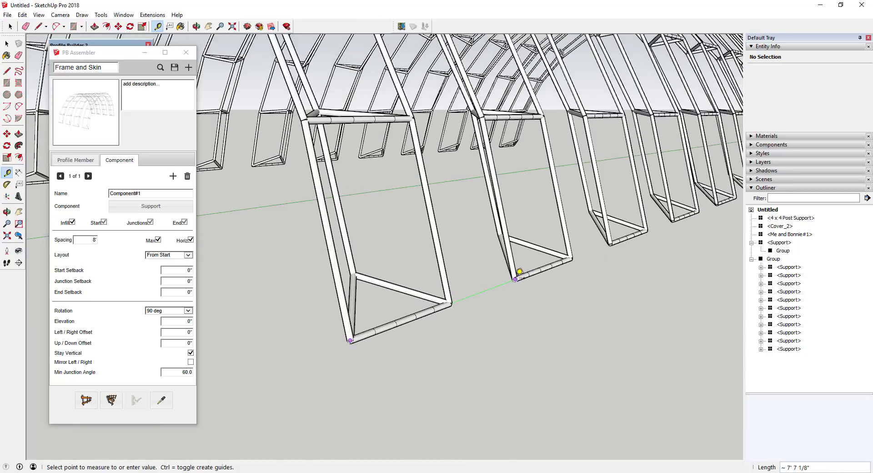
{"action": "key", "text": "space"}
- Erase the built truss row, keeping the original arch
{"action": "scroll", "coordinate": [511, 289], "scroll_direction": "down", "scroll_amount": 10}
{"action": "middle_click_drag", "start_coordinate": [508, 284], "coordinate": [483, 239]}
{"action": "scroll", "coordinate": [469, 242], "scroll_direction": "down", "scroll_amount": 2}
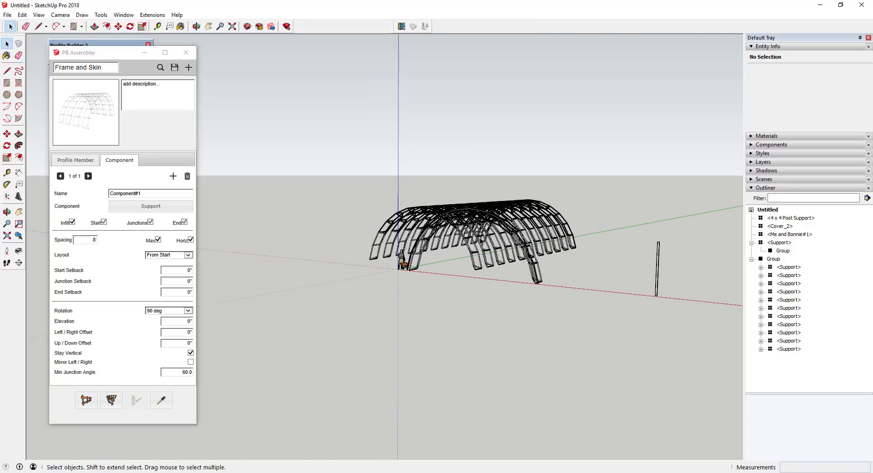
{"action": "key", "text": "e"}
{"action": "left_click", "coordinate": [476, 244]}
{"action": "scroll", "coordinate": [564, 245], "scroll_direction": "up", "scroll_amount": 3}
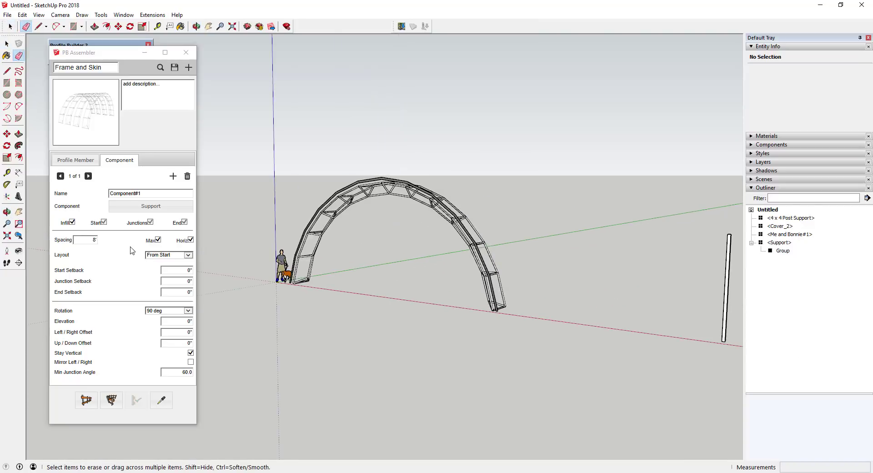
- Set the Support component's spacing to 20' in the assembly
{"action": "left_click", "coordinate": [84, 239]}
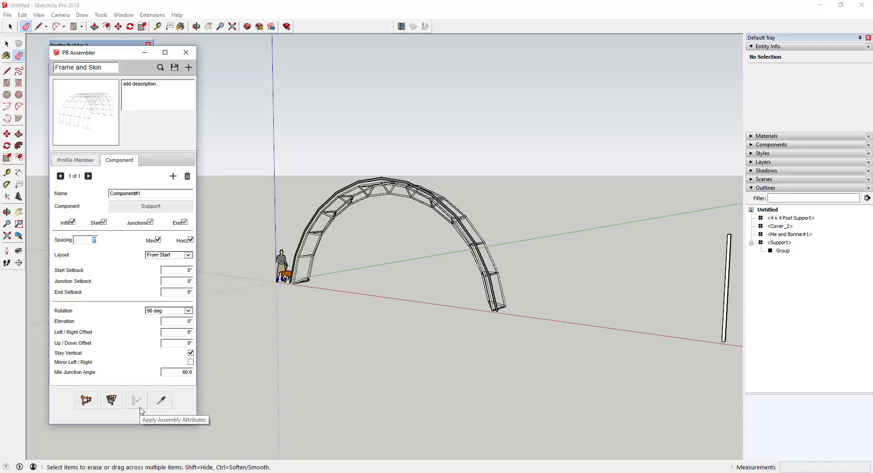
{"action": "type", "text": "20"}
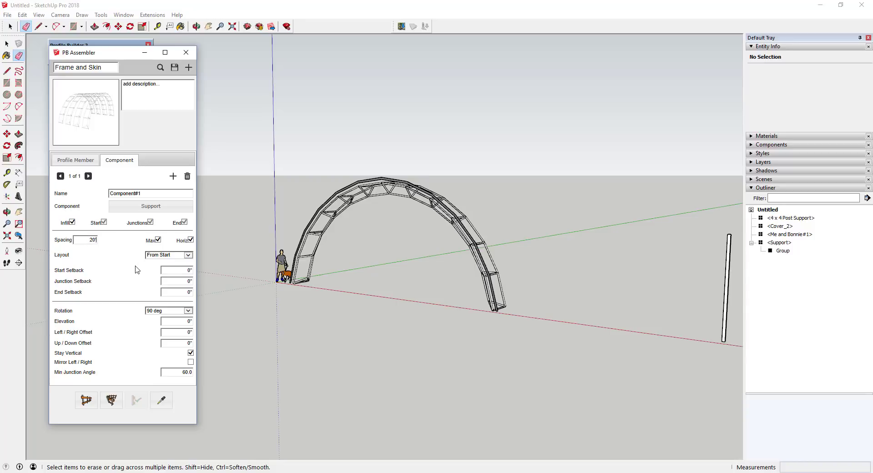
{"action": "left_click", "coordinate": [175, 271]}
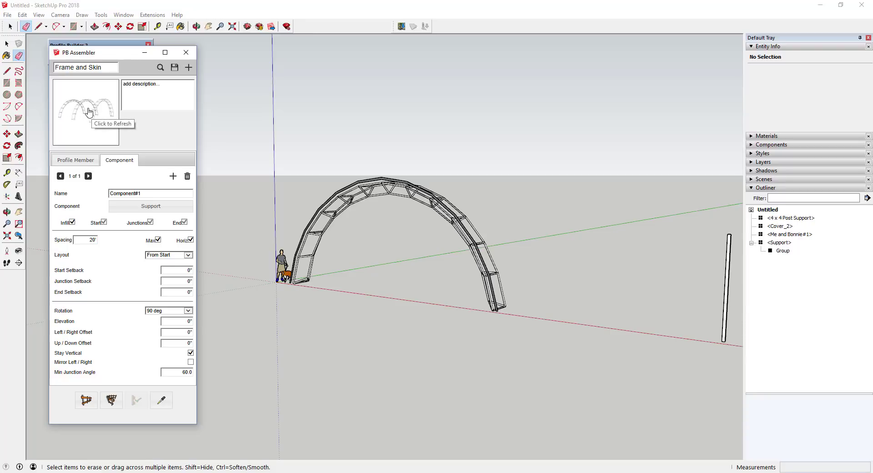
- Build the assembly again along a straight ground path from beneath the arch, roughly parallel to the green axis
{"action": "left_click", "coordinate": [86, 400]}
{"action": "left_click", "coordinate": [410, 279]}
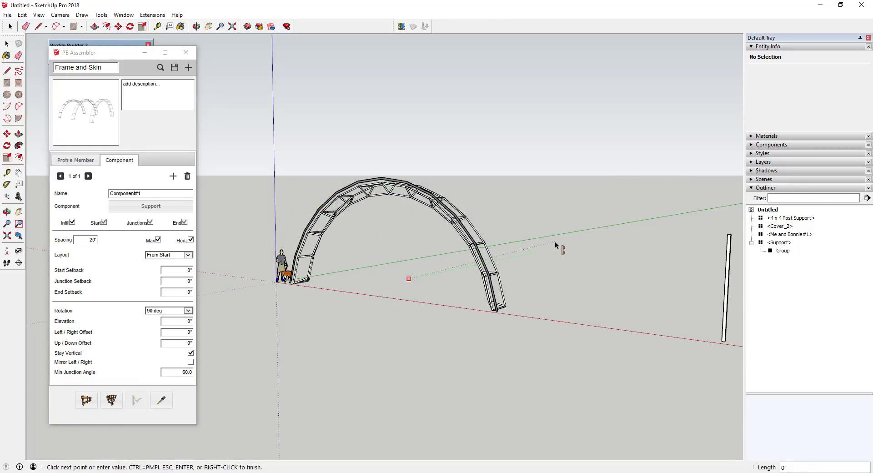
{"action": "left_click", "coordinate": [567, 247]}
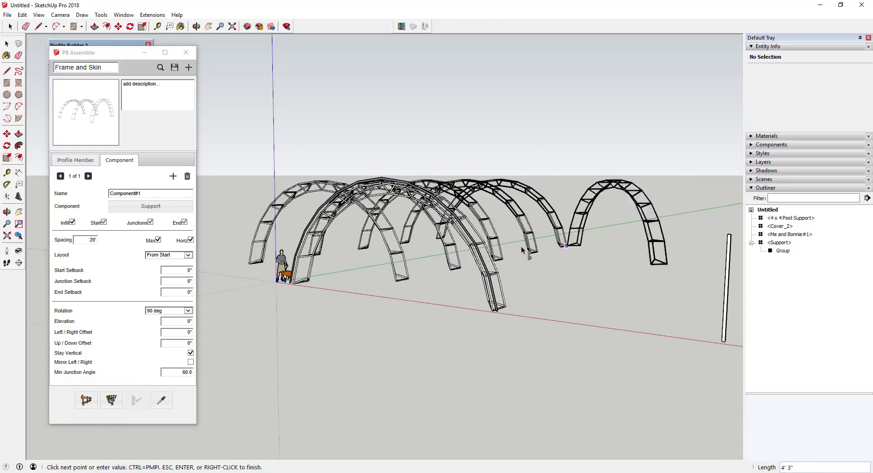
{"action": "key", "text": "Escape"}
- Check the wider spacing of the new truss row with the Tape Measure, starting from the nearest truss's foot
{"action": "scroll", "coordinate": [430, 273], "scroll_direction": "up", "scroll_amount": 7}
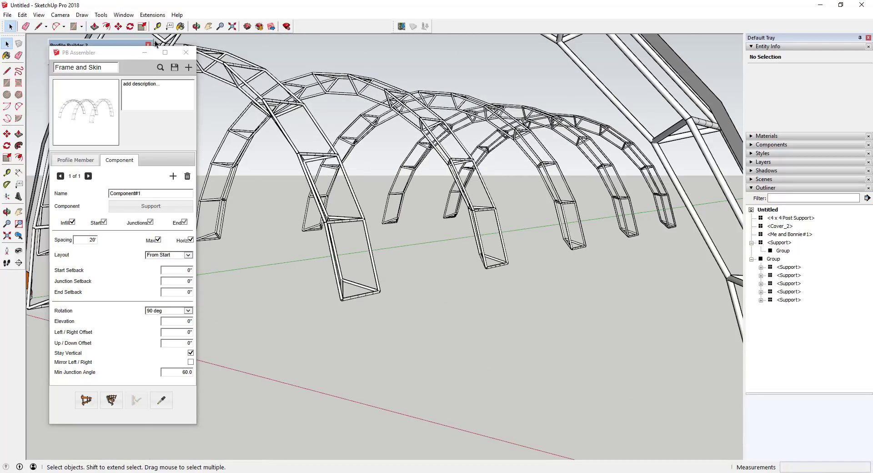
{"action": "left_click", "coordinate": [157, 26]}
{"action": "left_click", "coordinate": [346, 296]}
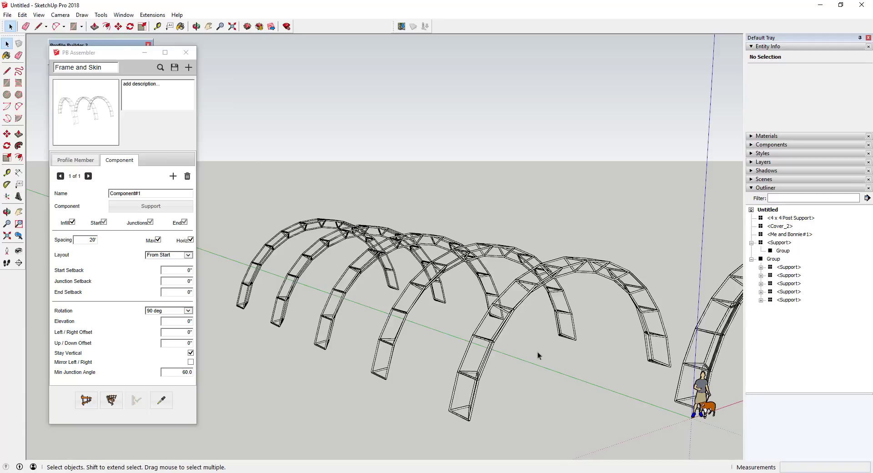
- Change the Support spacing to 15' and apply the assembly attributes to the built truss group
{"action": "left_click", "coordinate": [511, 313]}
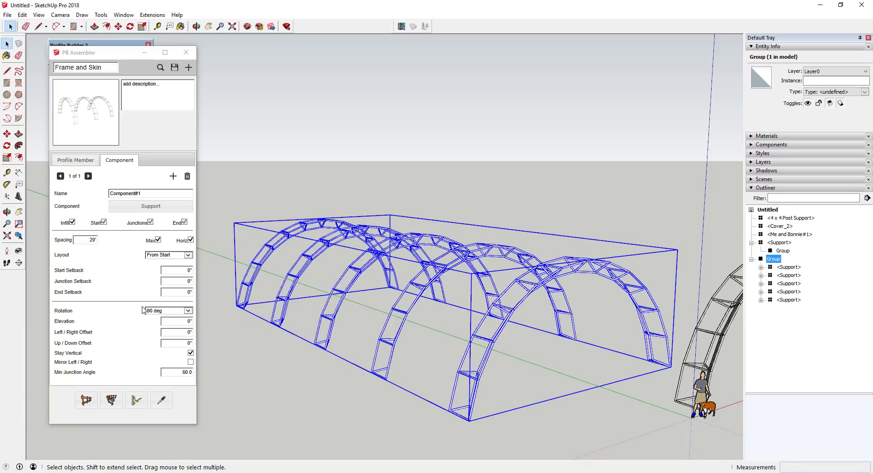
{"action": "left_click", "coordinate": [81, 238]}
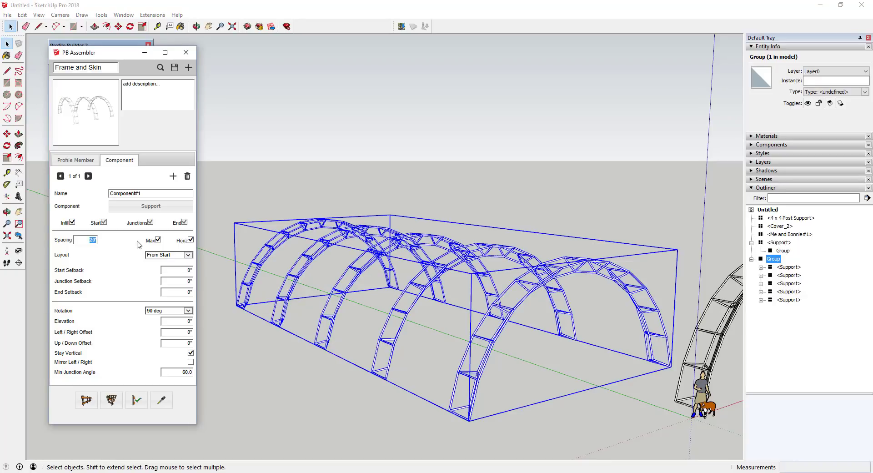
{"action": "type", "text": "15"}
{"action": "left_click", "coordinate": [179, 270]}
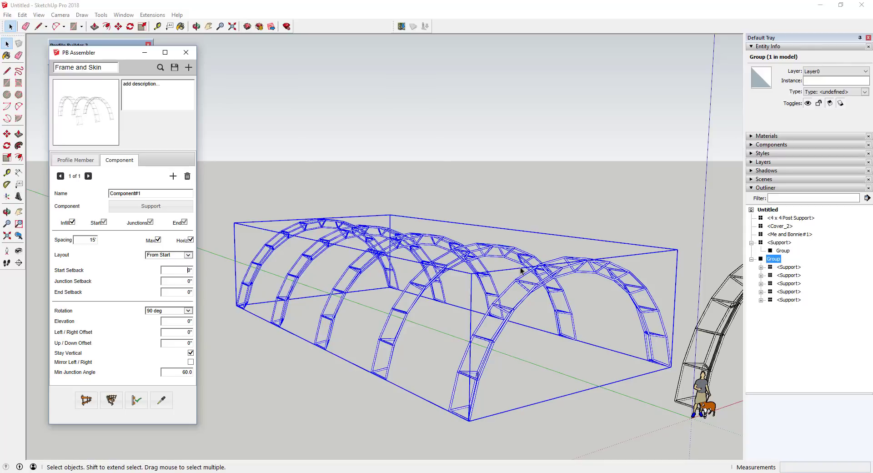
{"action": "middle_click_drag", "start_coordinate": [544, 289], "coordinate": [561, 292]}
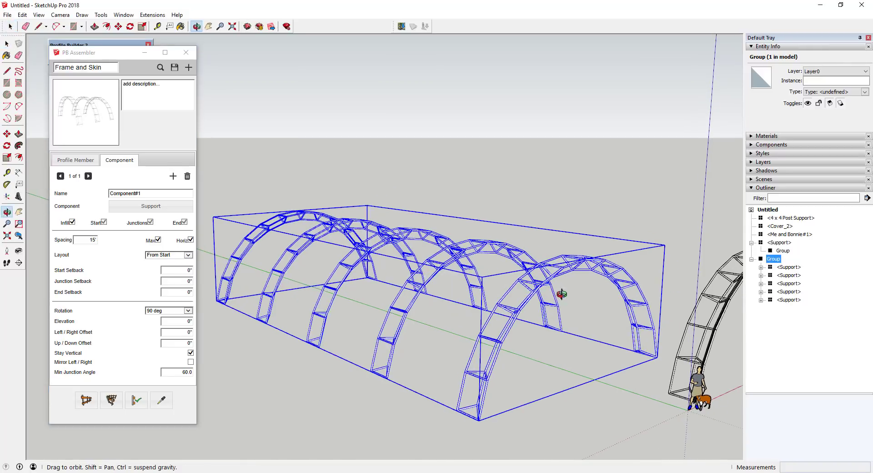
{"action": "left_click", "coordinate": [136, 400]}
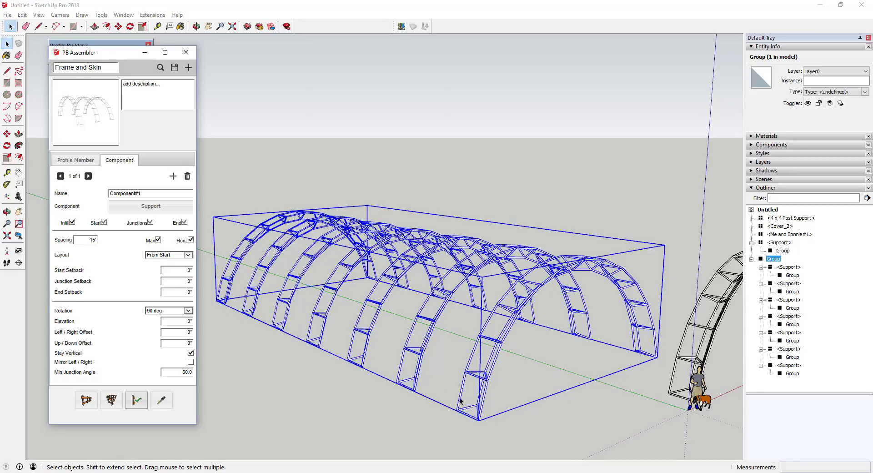
{"action": "middle_click_drag", "start_coordinate": [556, 329], "coordinate": [395, 301]}
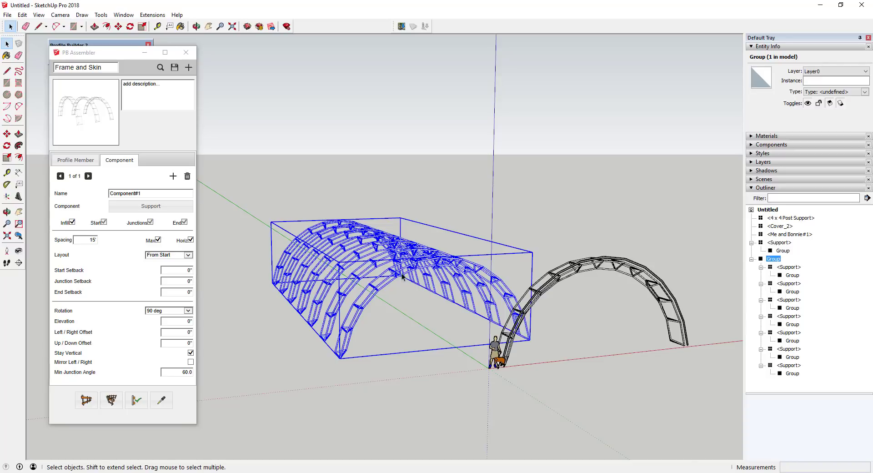
- Move the built truss group about 42' along the red axis, away from the single support arch
{"action": "middle_click_drag", "start_coordinate": [402, 273], "coordinate": [509, 255]}
{"action": "middle_click_drag", "start_coordinate": [412, 245], "coordinate": [565, 285], "text": "shift"}
{"action": "scroll", "coordinate": [583, 319], "scroll_direction": "up", "scroll_amount": 2}
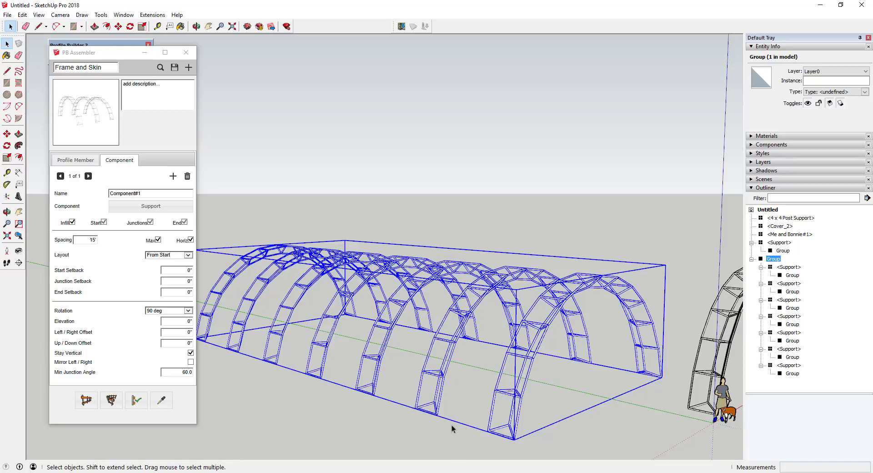
{"action": "middle_click_drag", "start_coordinate": [580, 382], "coordinate": [301, 248]}
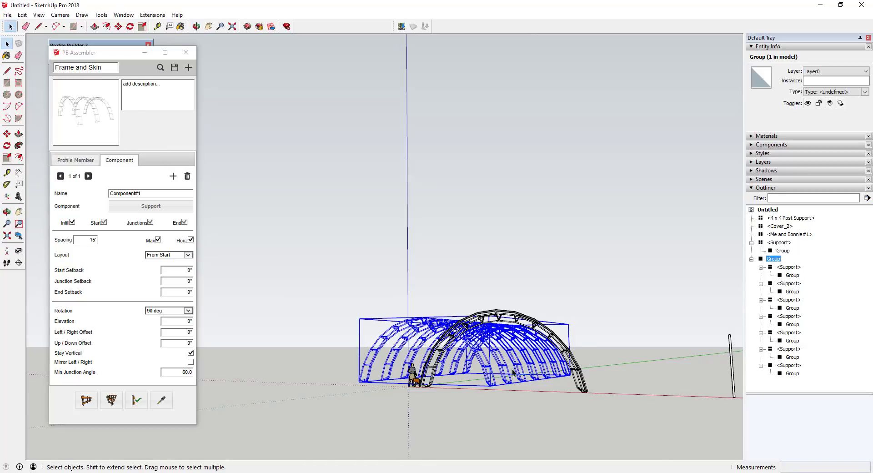
{"action": "middle_click_drag", "start_coordinate": [523, 339], "coordinate": [411, 302]}
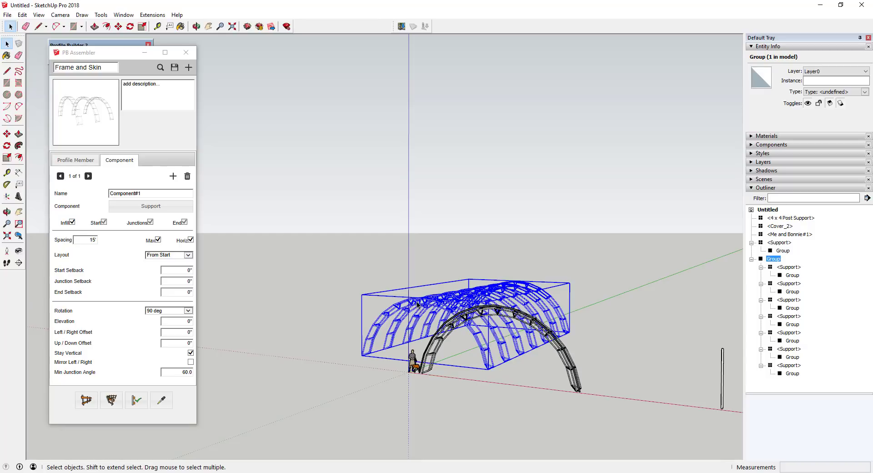
{"action": "key", "text": "m"}
{"action": "left_click", "coordinate": [416, 303]}
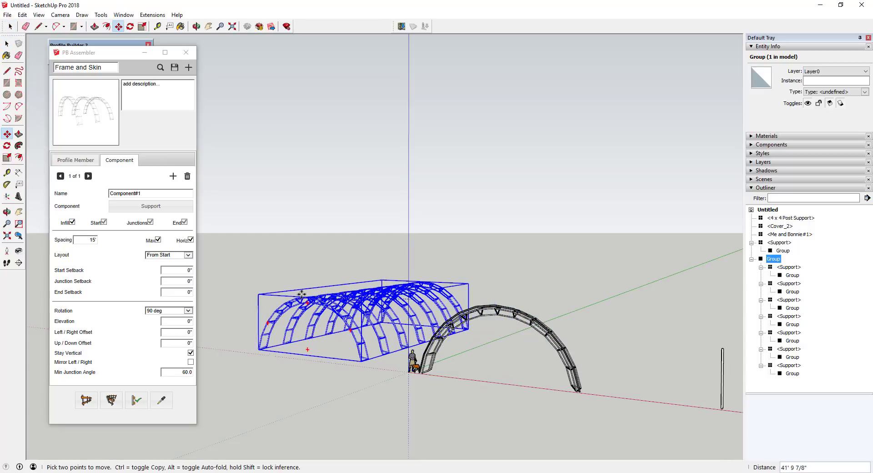
{"action": "left_click", "coordinate": [301, 292]}
{"action": "key", "text": "space"}
- Show the assembly's profile member settings and open the Profile Builder dialog, with the cover component's thin arched face selected
{"action": "scroll", "coordinate": [460, 340], "scroll_direction": "up", "scroll_amount": 3}
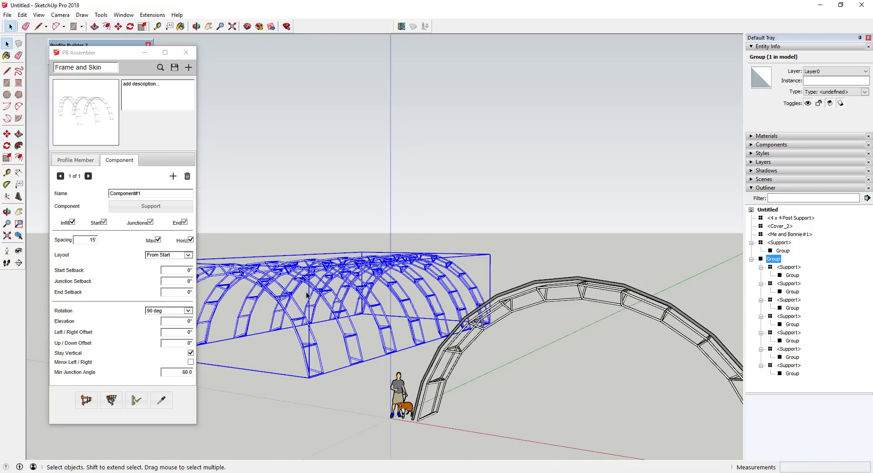
{"action": "scroll", "coordinate": [268, 250], "scroll_direction": "down", "scroll_amount": 3}
{"action": "scroll", "coordinate": [484, 312], "scroll_direction": "up", "scroll_amount": 3}
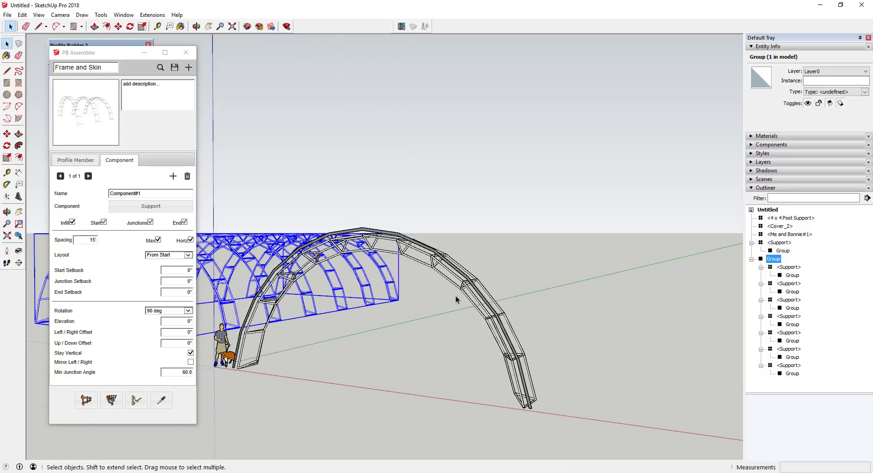
{"action": "middle_click_drag", "start_coordinate": [371, 294], "coordinate": [409, 293]}
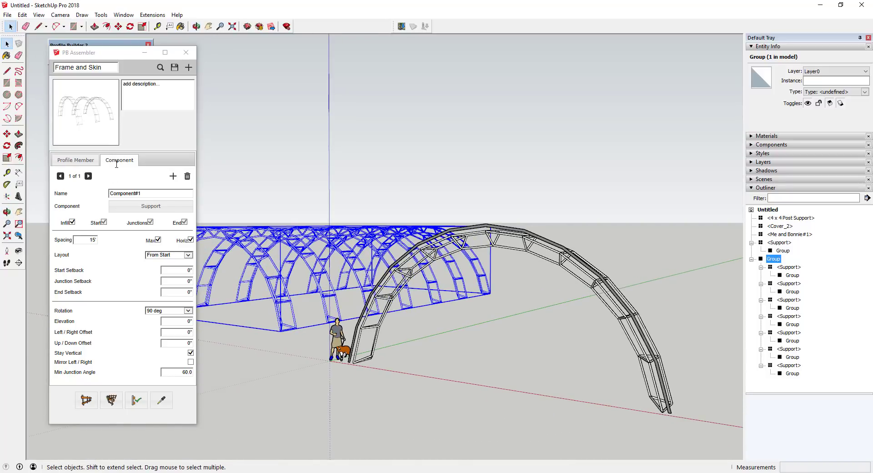
{"action": "left_click", "coordinate": [69, 162]}
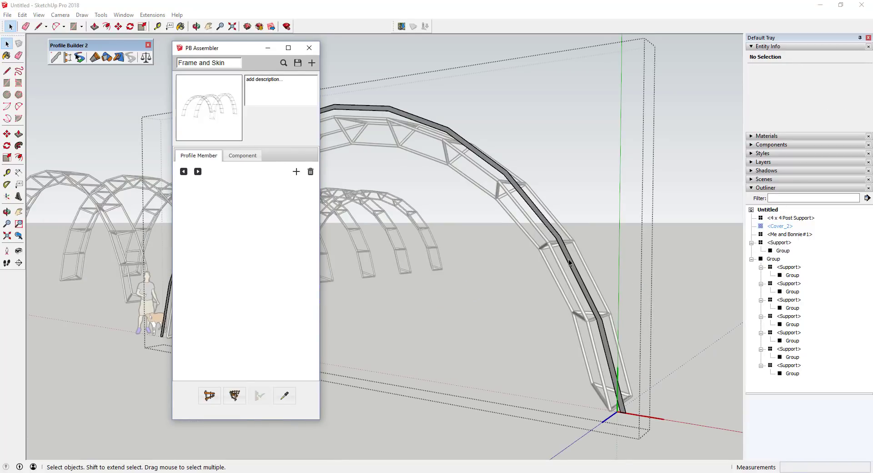
{"action": "scroll", "coordinate": [564, 250], "scroll_direction": "up", "scroll_amount": 3}
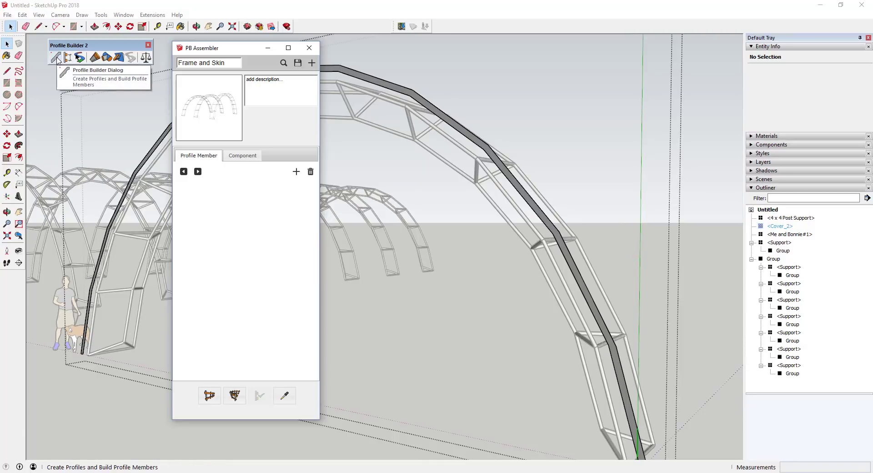
{"action": "left_click", "coordinate": [56, 58]}
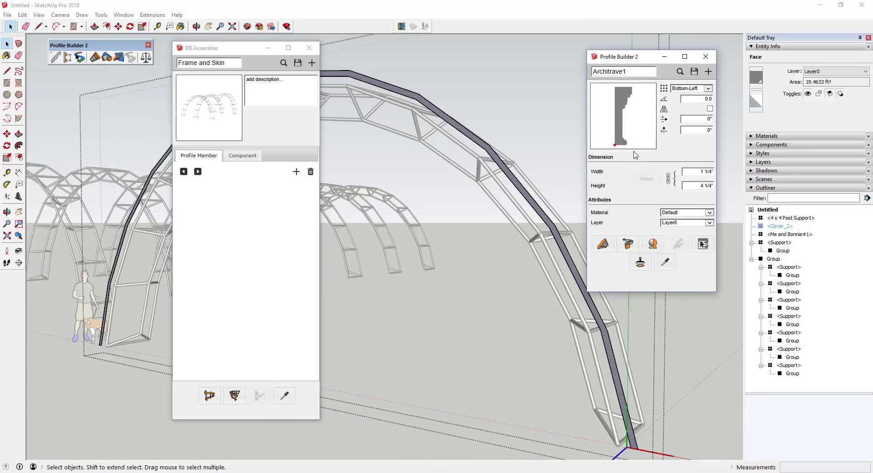
- Create a new profile named Skin from the selected arched cover face
{"action": "scroll", "coordinate": [556, 248], "scroll_direction": "up", "scroll_amount": 3}
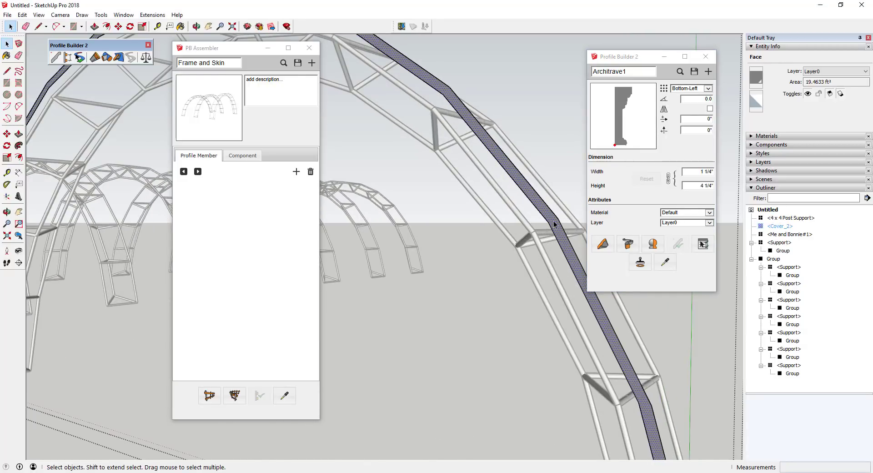
{"action": "scroll", "coordinate": [554, 224], "scroll_direction": "up", "scroll_amount": 1}
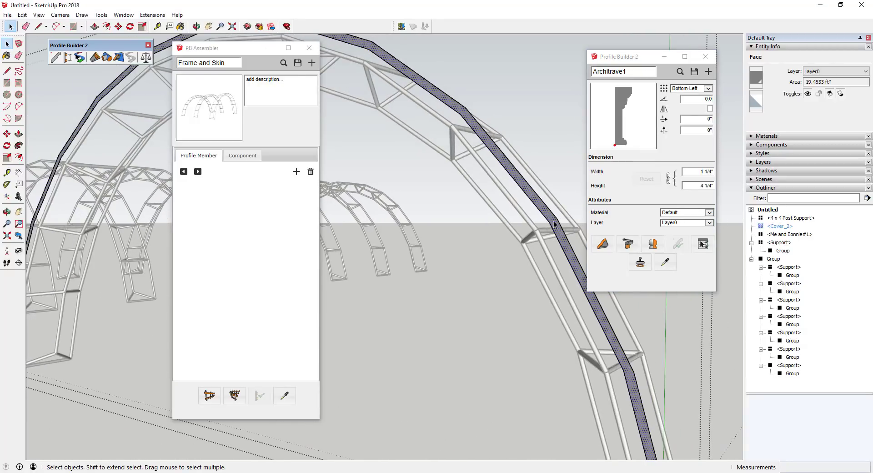
{"action": "left_click", "coordinate": [708, 72]}
{"action": "type", "text": "Skin"}
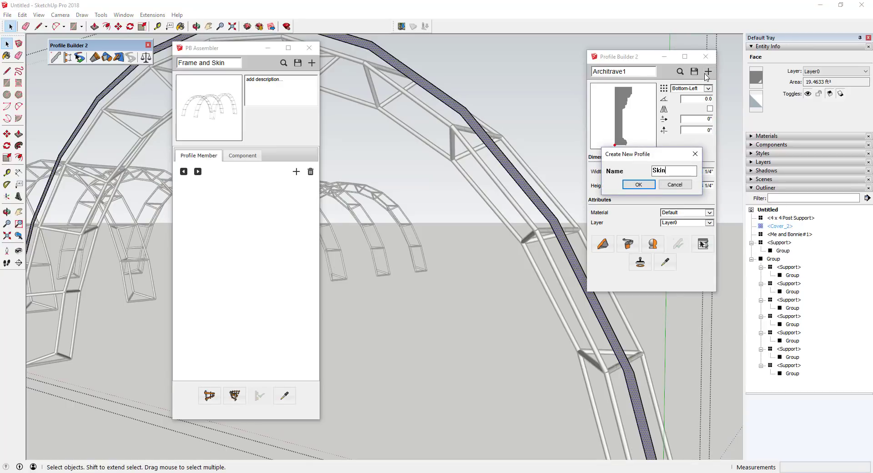
{"action": "key", "text": "Return"}
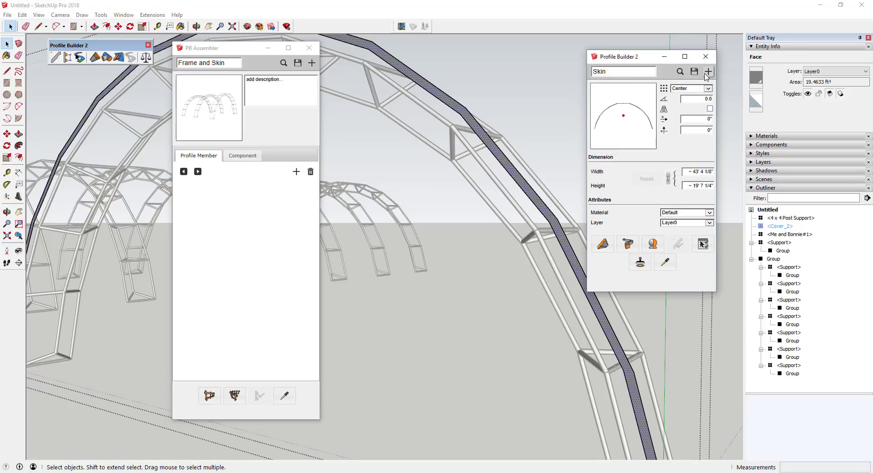
- Try building a Skin profile member about 32' long on the ground beside the arch, and undo it
{"action": "scroll", "coordinate": [477, 128], "scroll_direction": "down", "scroll_amount": 8}
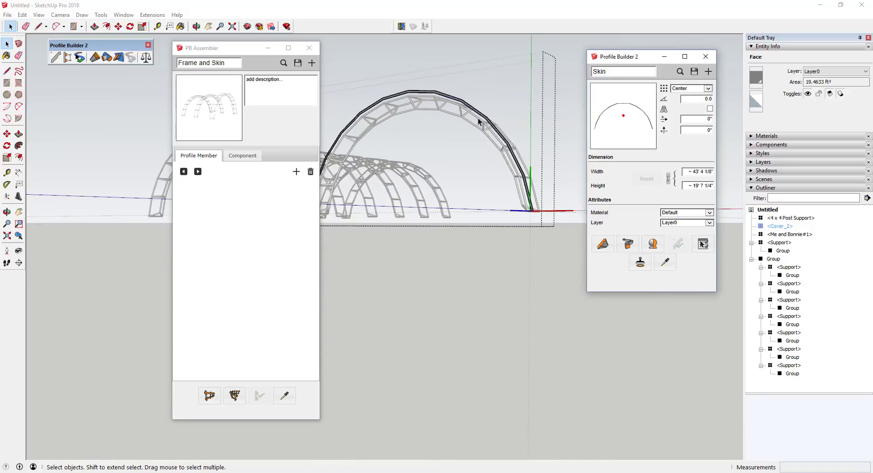
{"action": "middle_click_drag", "start_coordinate": [479, 120], "coordinate": [503, 172]}
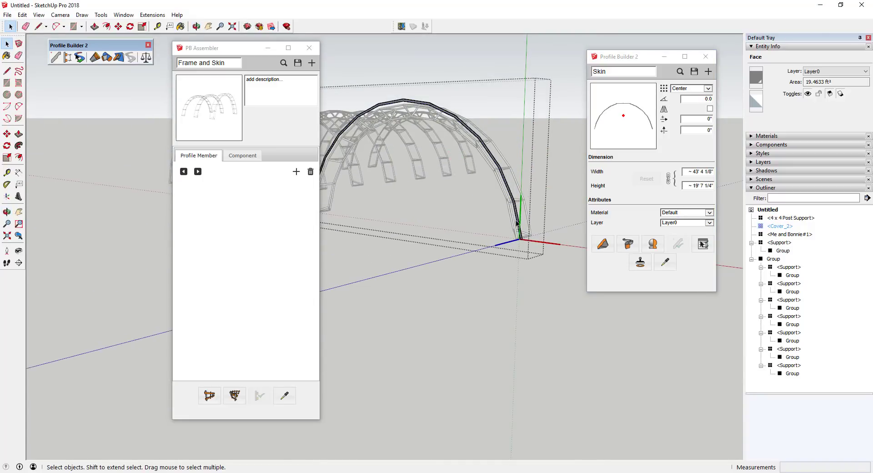
{"action": "scroll", "coordinate": [517, 223], "scroll_direction": "up", "scroll_amount": 4}
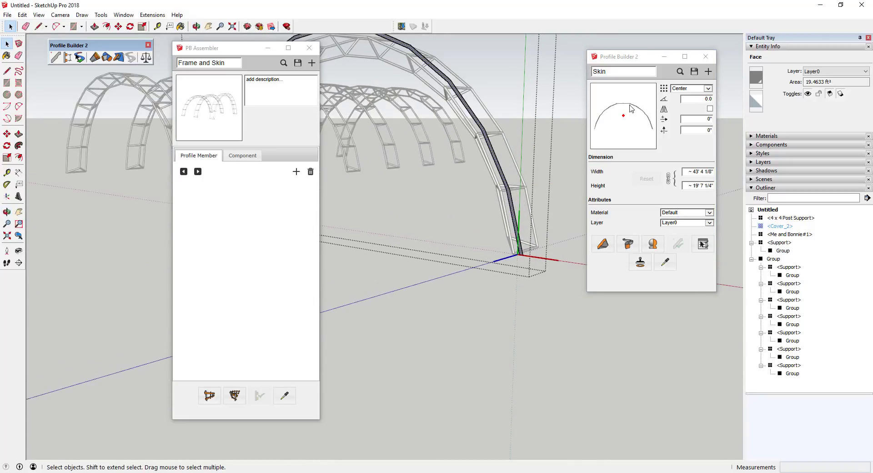
{"action": "scroll", "coordinate": [361, 139], "scroll_direction": "down", "scroll_amount": 5}
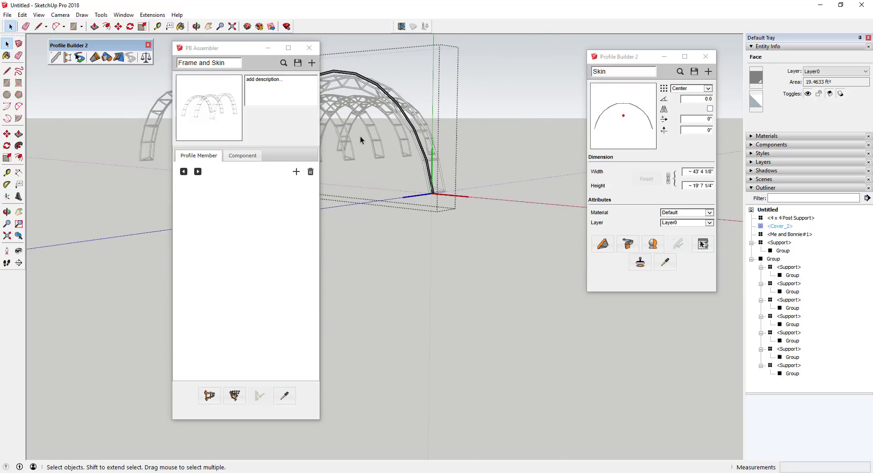
{"action": "left_click", "coordinate": [604, 251]}
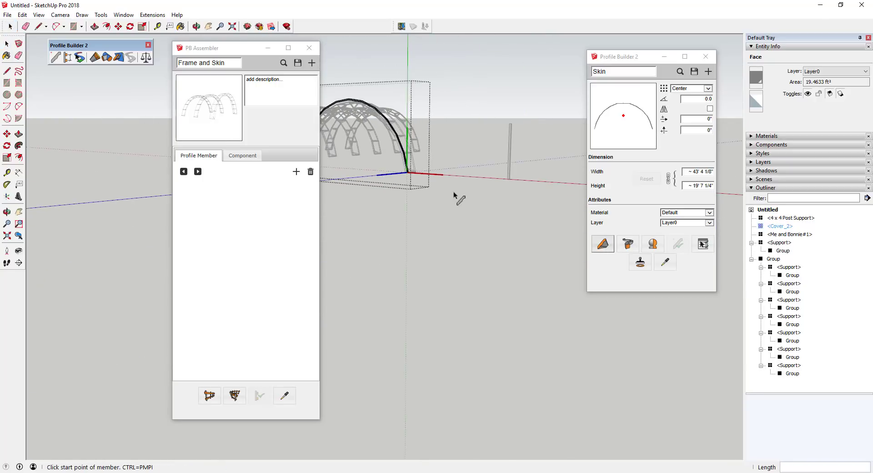
{"action": "left_click", "coordinate": [506, 171]}
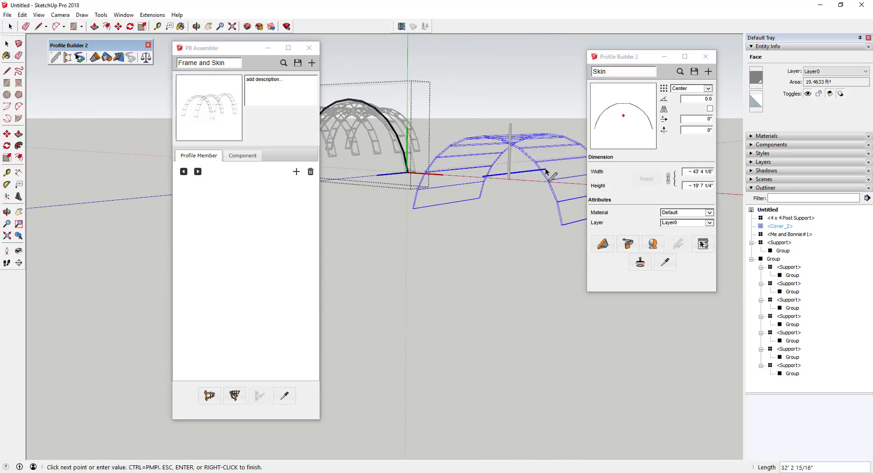
{"action": "left_click", "coordinate": [548, 178]}
{"action": "key", "text": "space"}
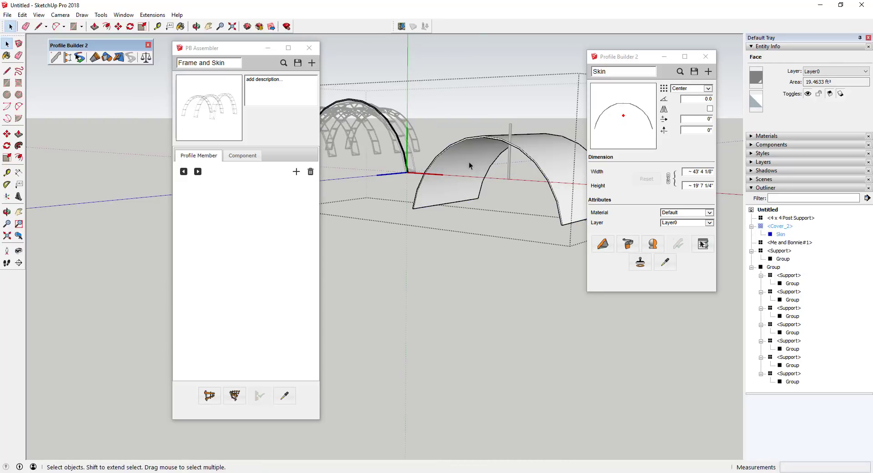
{"action": "middle_click_drag", "start_coordinate": [470, 164], "coordinate": [547, 169]}
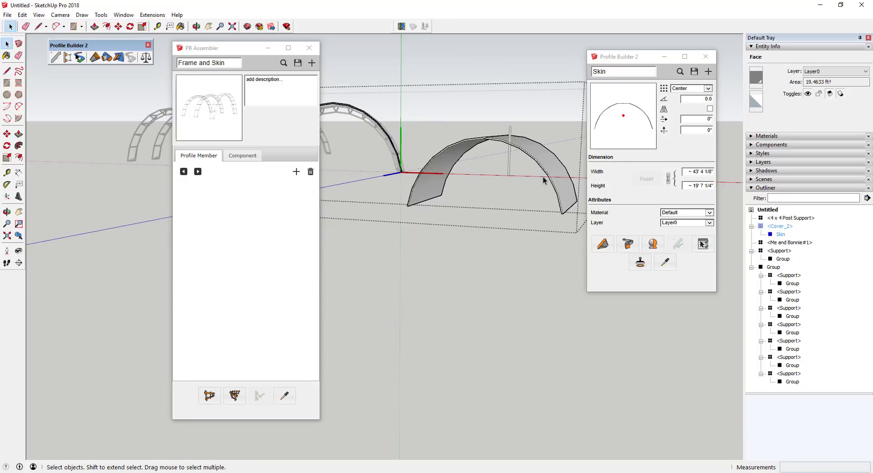
{"action": "key", "text": "ctrl+z"}
{"action": "scroll", "coordinate": [355, 116], "scroll_direction": "up", "scroll_amount": 5}
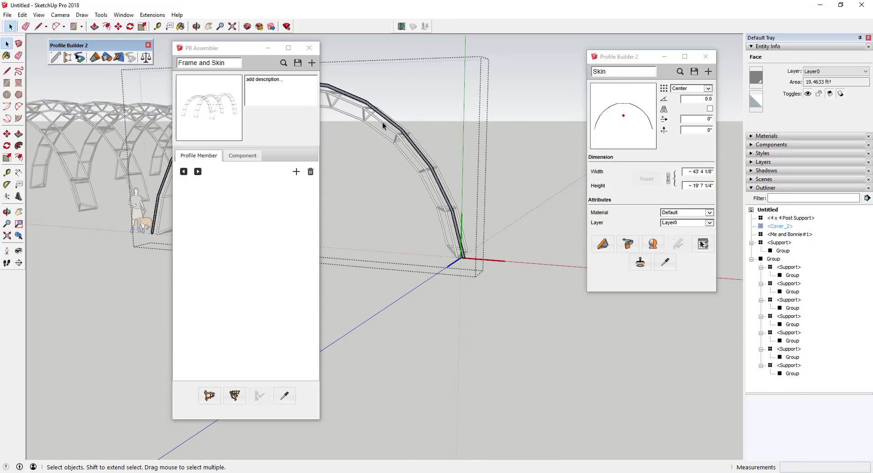
- Close the assembler, saving the assembly as Frame and Skin in the 52 Smart Buildings with Profile Builder folder
{"action": "left_click", "coordinate": [309, 48]}
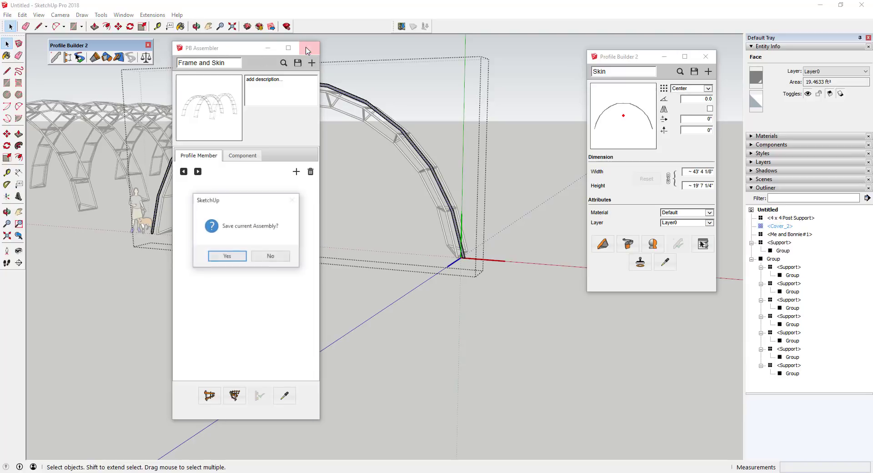
{"action": "left_click", "coordinate": [227, 256]}
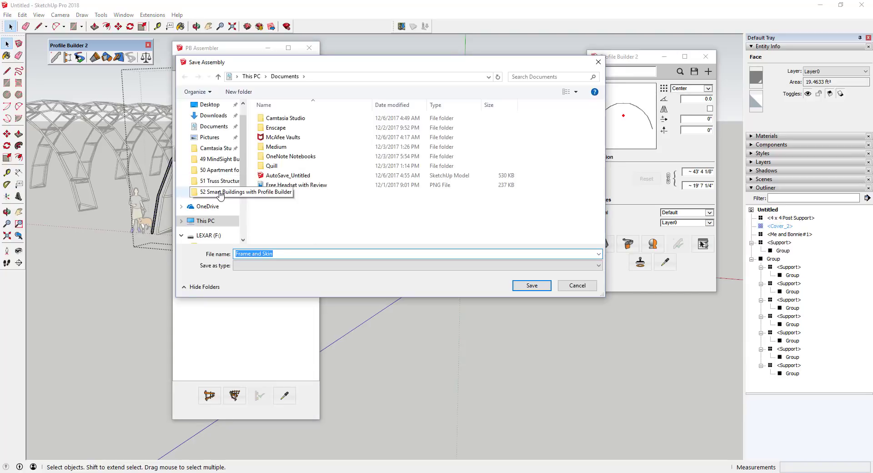
{"action": "left_click", "coordinate": [221, 193]}
{"action": "left_click", "coordinate": [299, 250]}
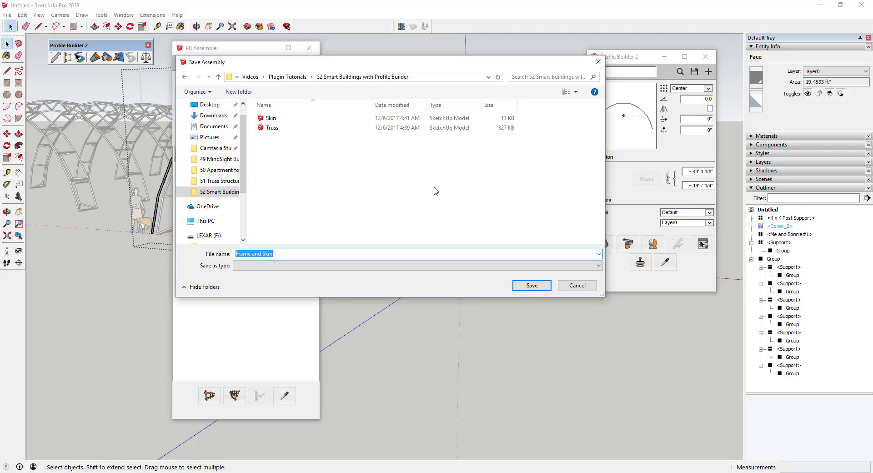
{"action": "left_click", "coordinate": [532, 285]}
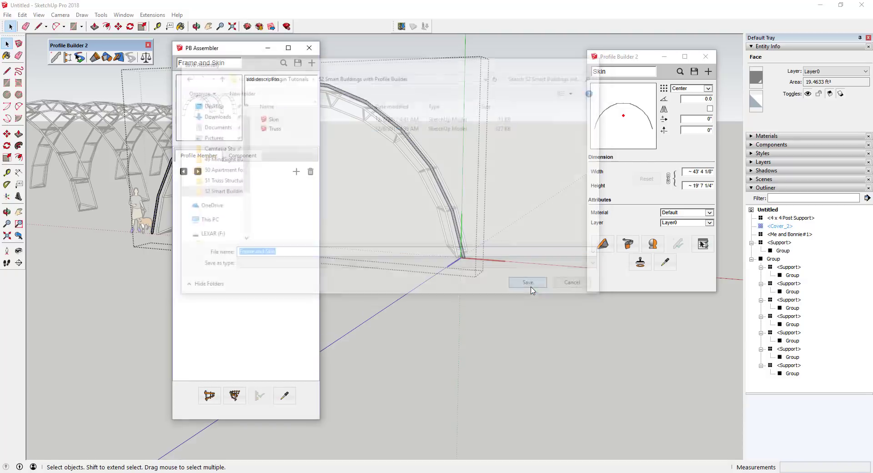
{"action": "left_click", "coordinate": [262, 261]}
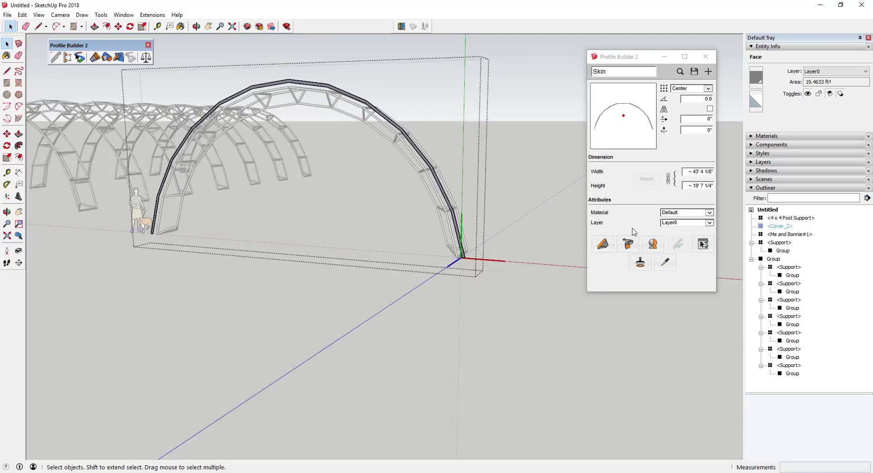
- Try the Bottom-Right placement point on the Skin profile and restore Center
{"action": "middle_click_drag", "start_coordinate": [563, 229], "coordinate": [542, 230]}
{"action": "scroll", "coordinate": [474, 205], "scroll_direction": "up", "scroll_amount": 4}
{"action": "scroll", "coordinate": [386, 185], "scroll_direction": "down", "scroll_amount": 2}
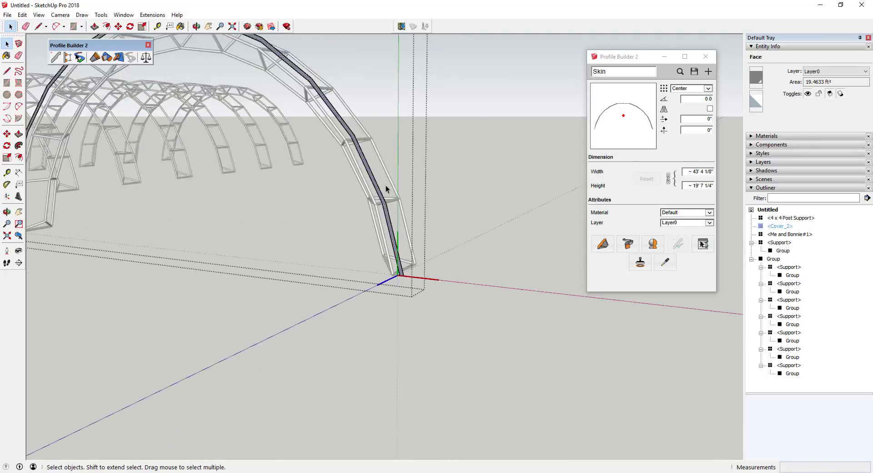
{"action": "scroll", "coordinate": [386, 185], "scroll_direction": "down", "scroll_amount": 3}
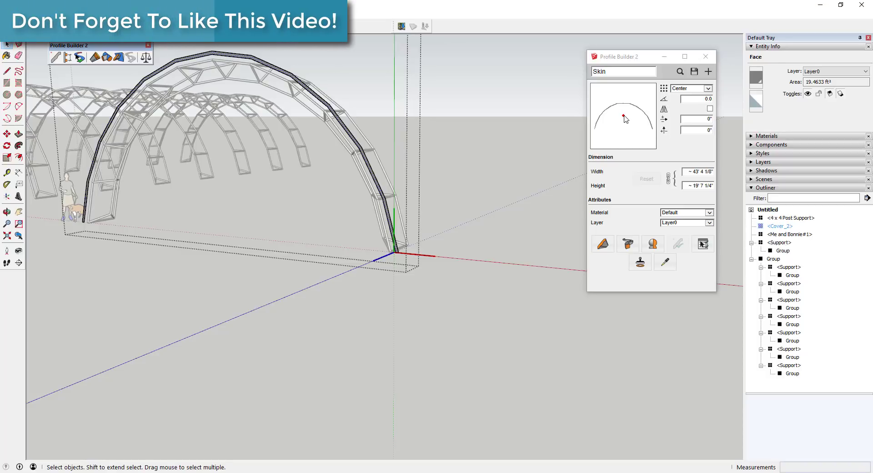
{"action": "left_click", "coordinate": [701, 89]}
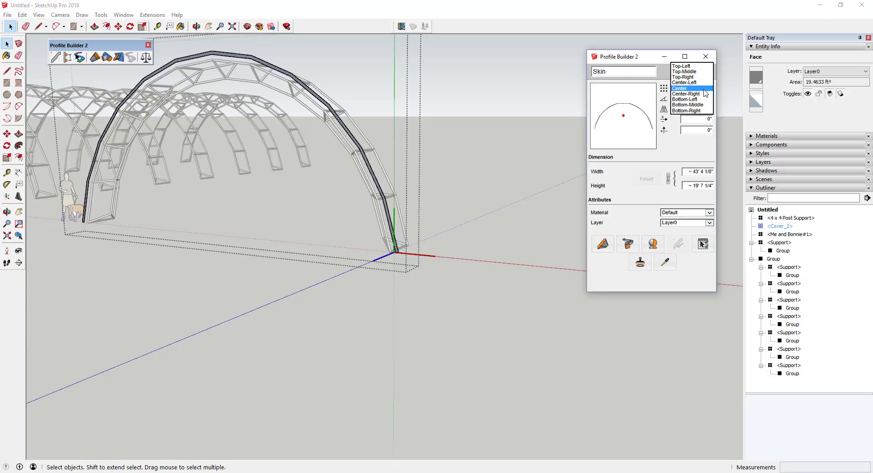
{"action": "left_click", "coordinate": [688, 111]}
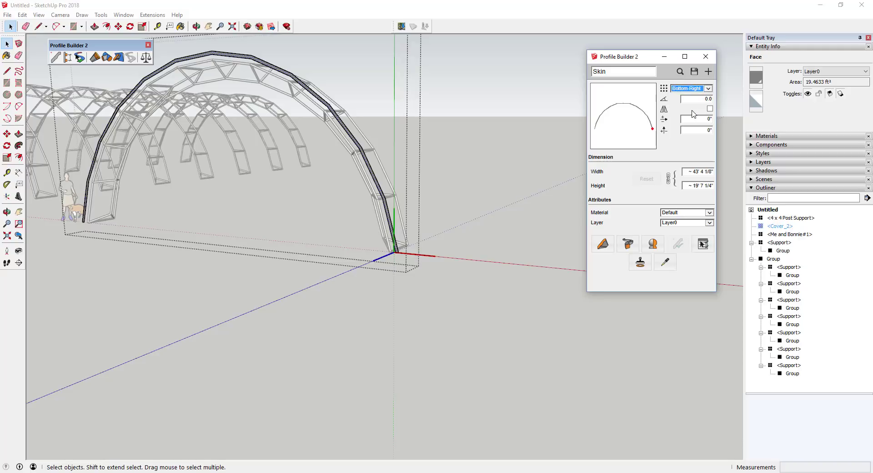
{"action": "left_click", "coordinate": [695, 89]}
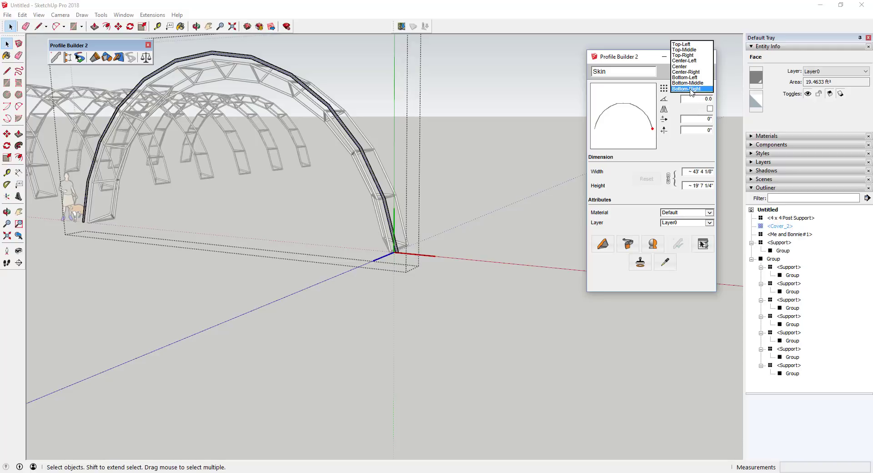
{"action": "left_click", "coordinate": [687, 67]}
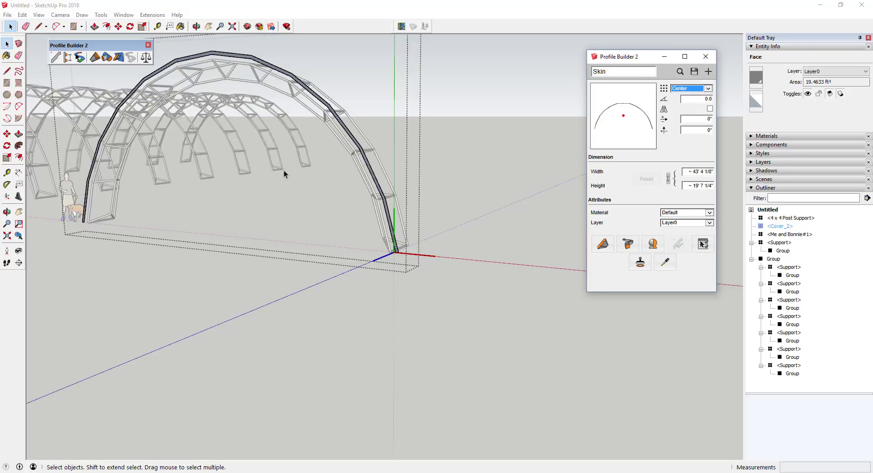
{"action": "scroll", "coordinate": [283, 173], "scroll_direction": "down", "scroll_amount": 3}
{"action": "left_click", "coordinate": [603, 244]}
{"action": "left_click", "coordinate": [460, 218]}
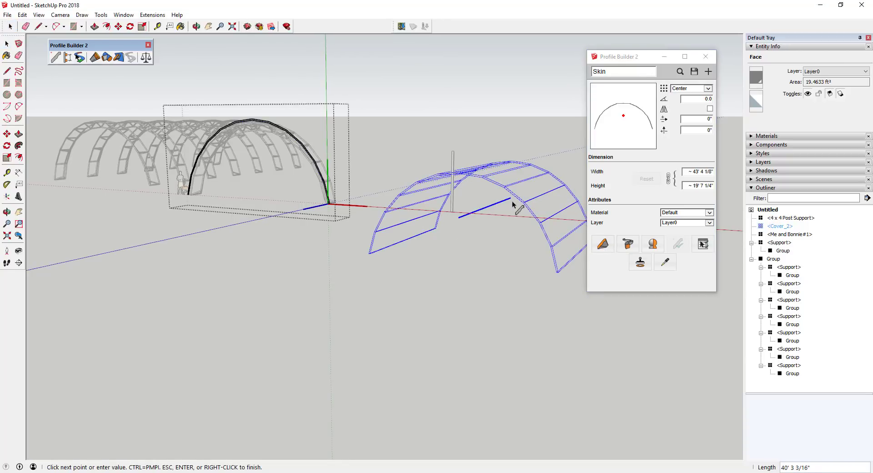
{"action": "key", "text": "space"}
- Set the Skin profile's placement point to Bottom-Right and preview a member starting at the origin, without building it
{"action": "left_click", "coordinate": [691, 88]}
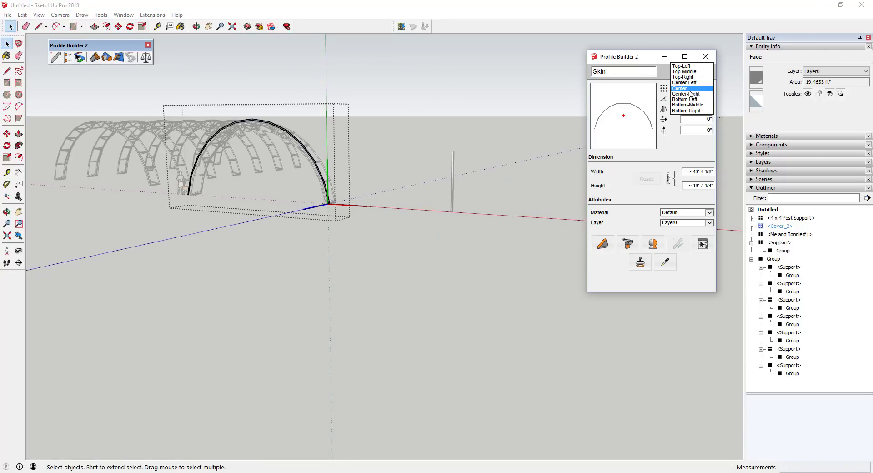
{"action": "left_click", "coordinate": [691, 114]}
{"action": "left_click", "coordinate": [665, 269]}
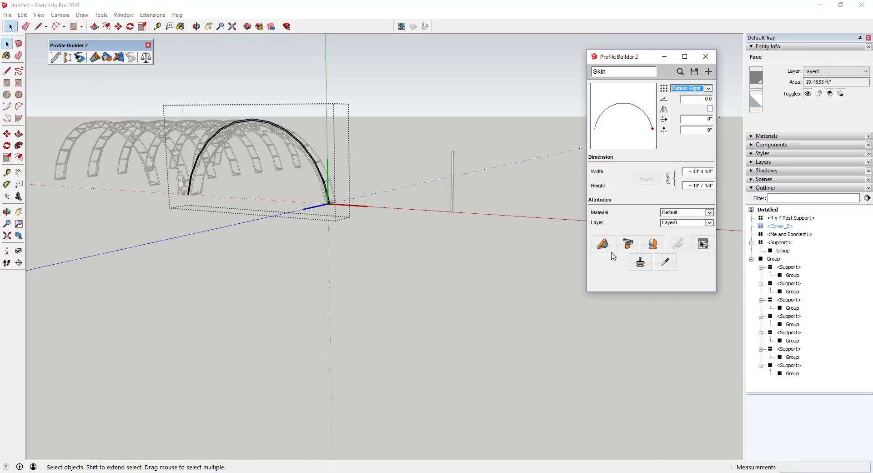
{"action": "left_click", "coordinate": [328, 204]}
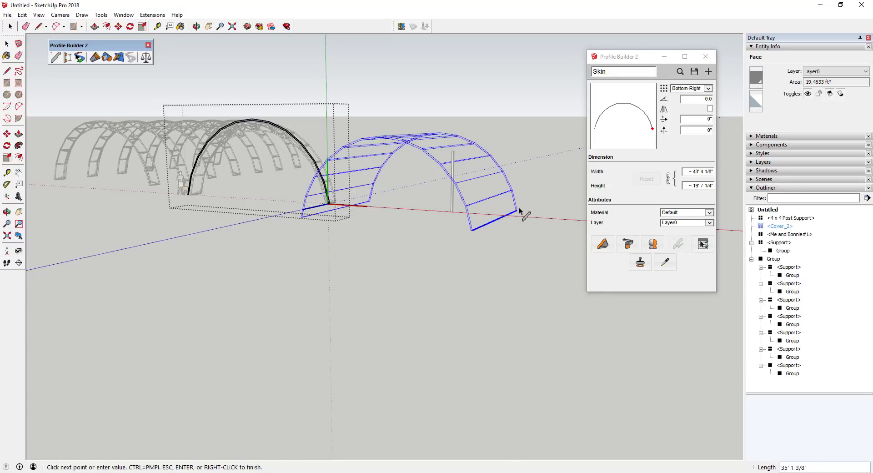
{"action": "key", "text": "space"}
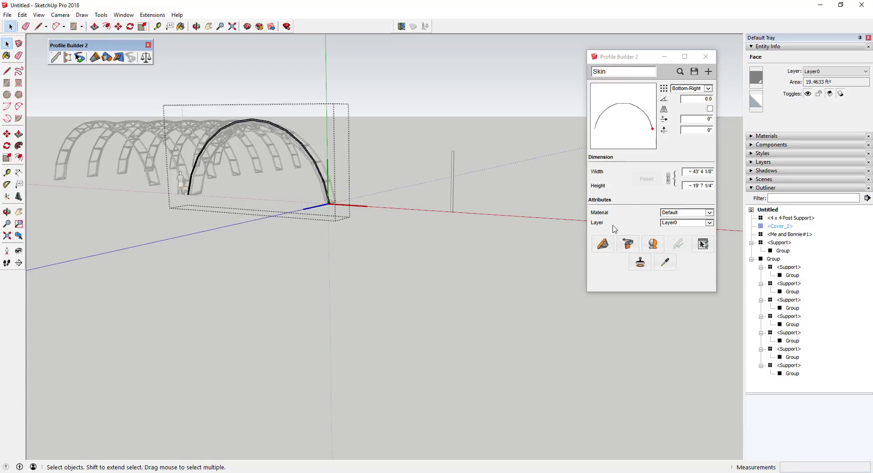
- Save the profile as StructureSkin in the 52 Smart Buildings with Profile Builder folder
{"action": "left_click", "coordinate": [695, 71]}
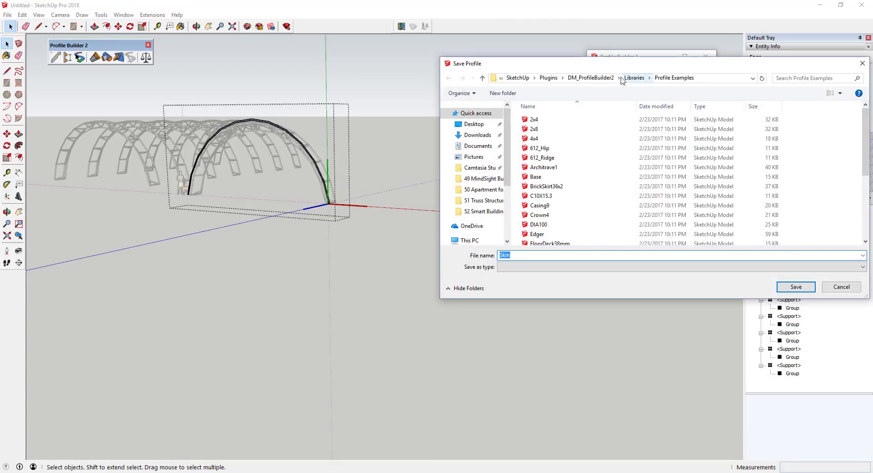
{"action": "left_click", "coordinate": [485, 211]}
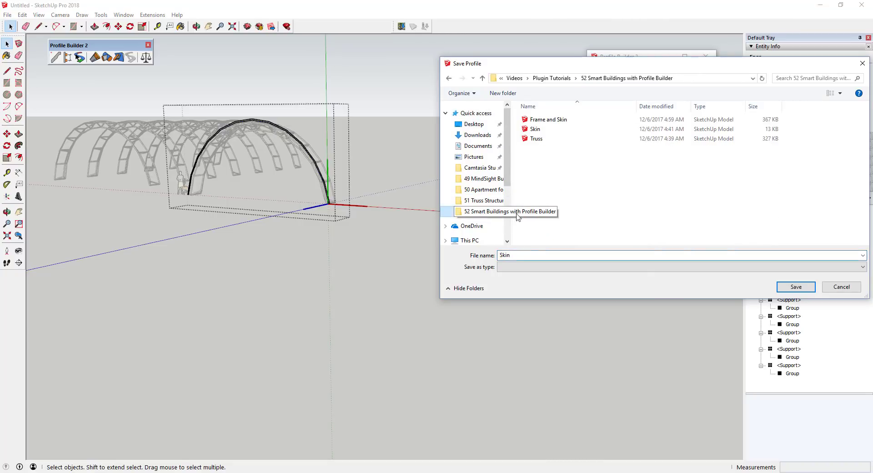
{"action": "left_click", "coordinate": [534, 255]}
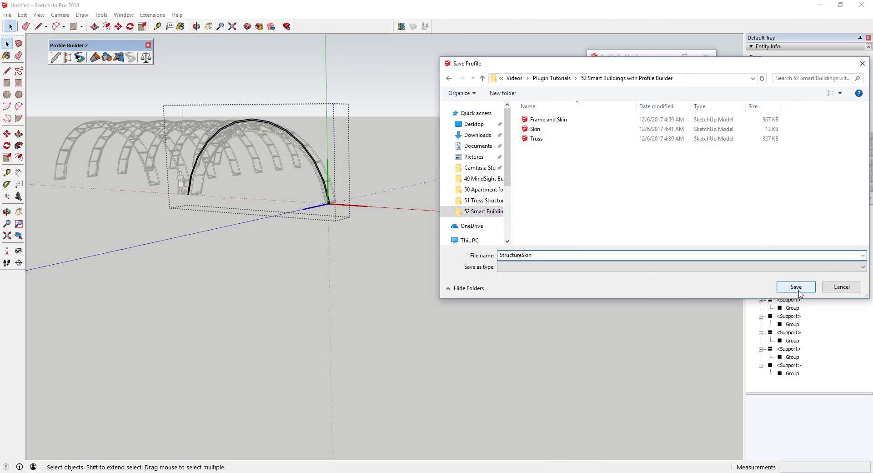
{"action": "left_click", "coordinate": [796, 287]}
{"action": "left_click", "coordinate": [663, 197]}
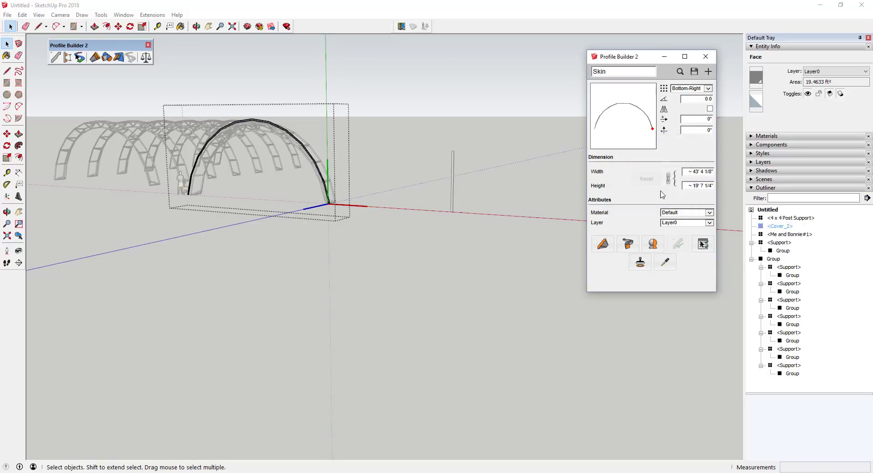
- Reopen the Frame and Skin assembly in the assembler and add a new profile member to it
{"action": "middle_click_drag", "start_coordinate": [279, 151], "coordinate": [351, 175], "text": "shift"}
{"action": "left_click", "coordinate": [67, 58]}
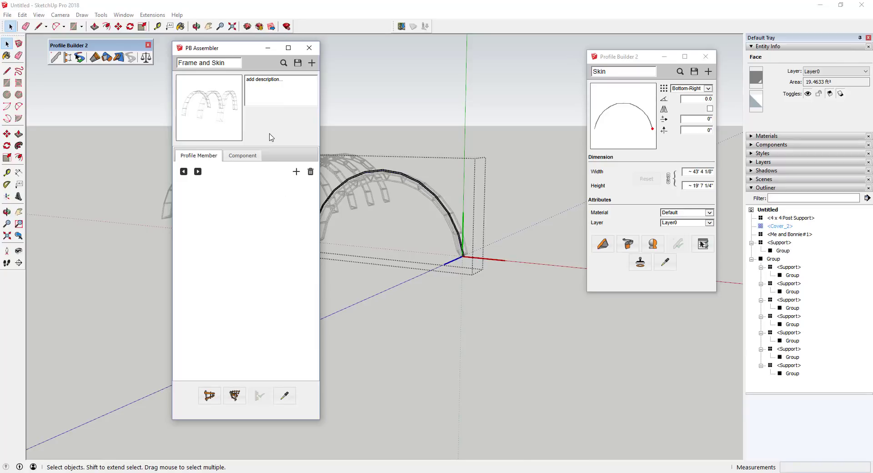
{"action": "left_click_drag", "start_coordinate": [220, 51], "coordinate": [499, 60]}
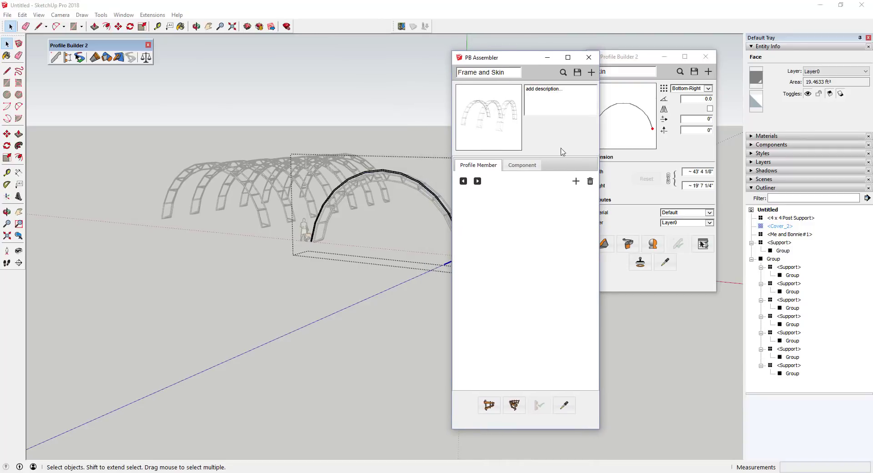
{"action": "left_click", "coordinate": [575, 182]}
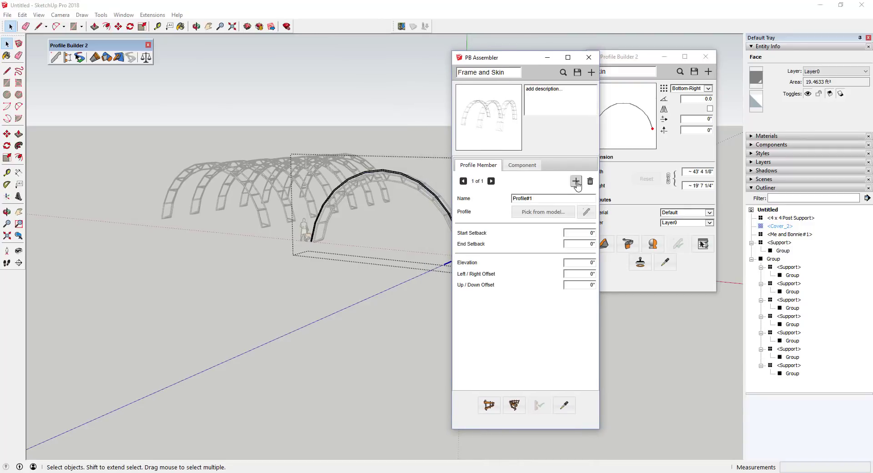
{"action": "left_click", "coordinate": [552, 219]}
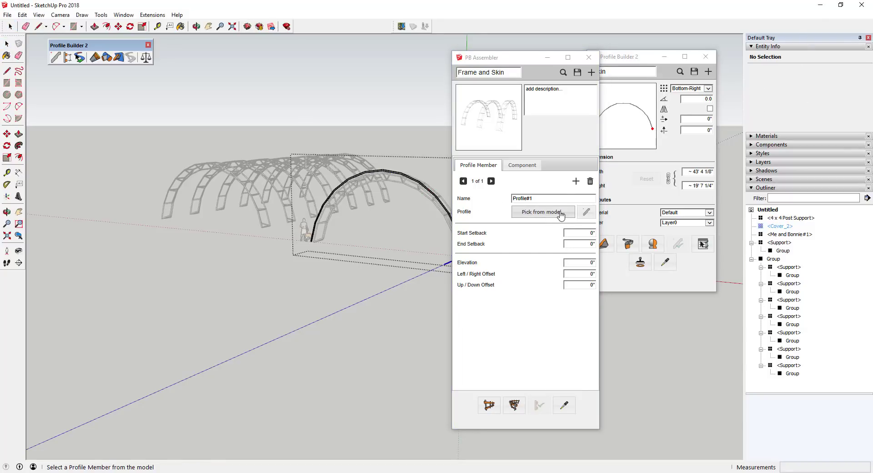
- Assign the StructureSkin profile from the 52 Smart Buildings with Profile Builder folder to the new profile member
{"action": "left_click", "coordinate": [587, 213]}
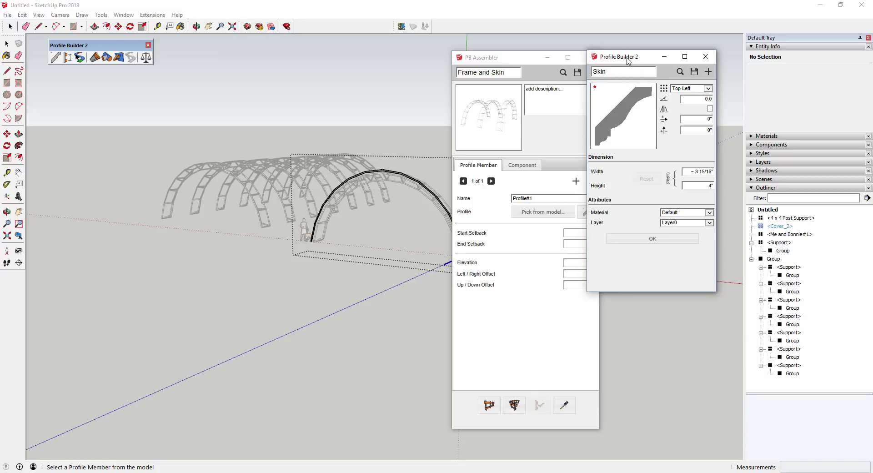
{"action": "left_click", "coordinate": [680, 71]}
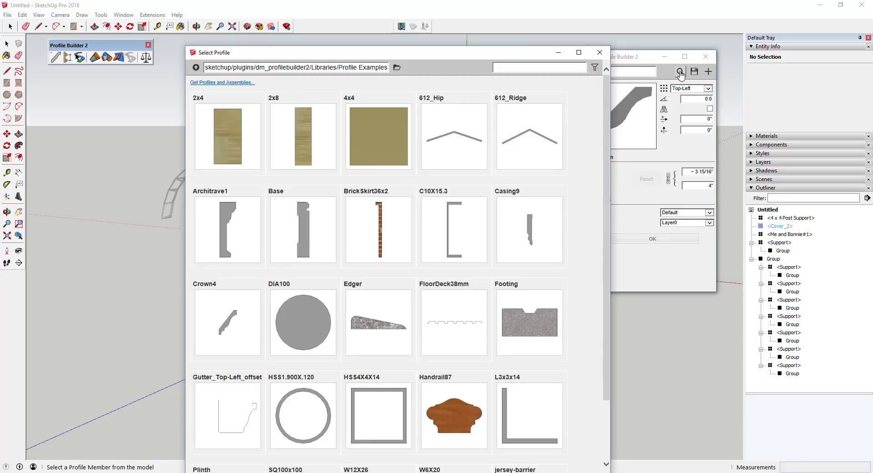
{"action": "left_click", "coordinate": [397, 68]}
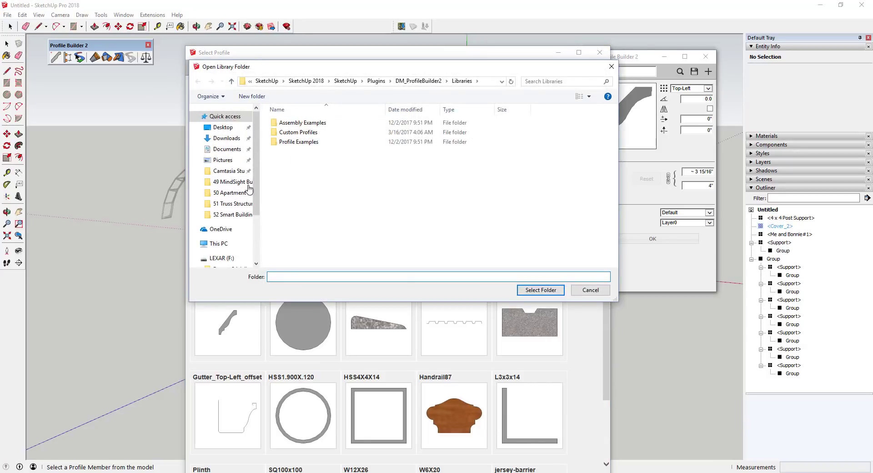
{"action": "left_click", "coordinate": [230, 215]}
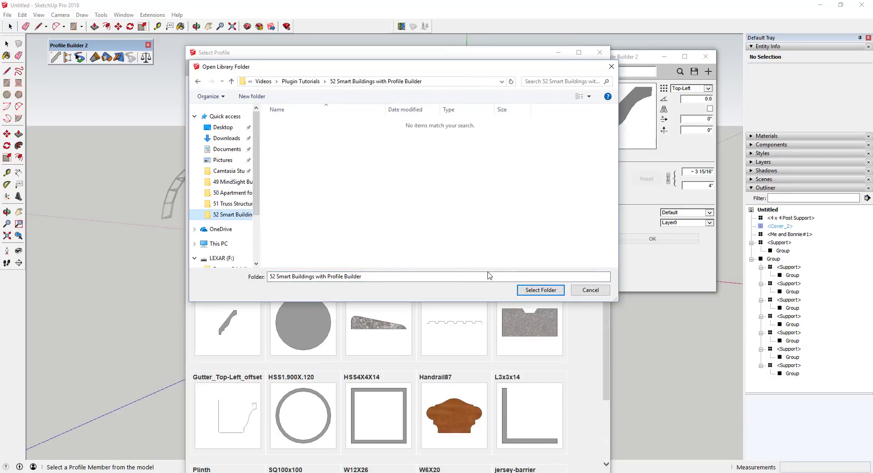
{"action": "left_click", "coordinate": [530, 290]}
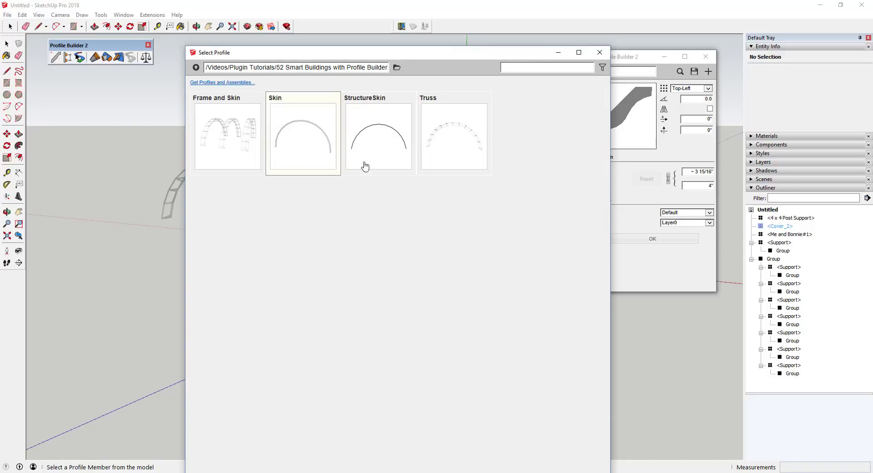
{"action": "left_click", "coordinate": [387, 130]}
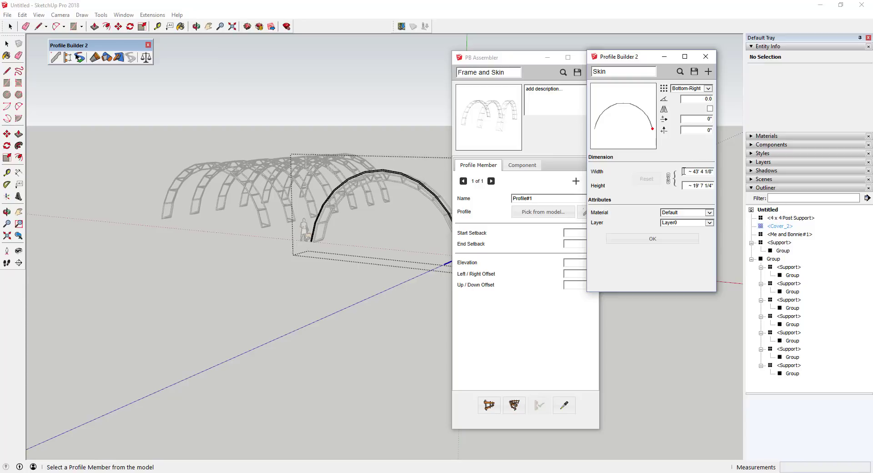
{"action": "left_click", "coordinate": [653, 240]}
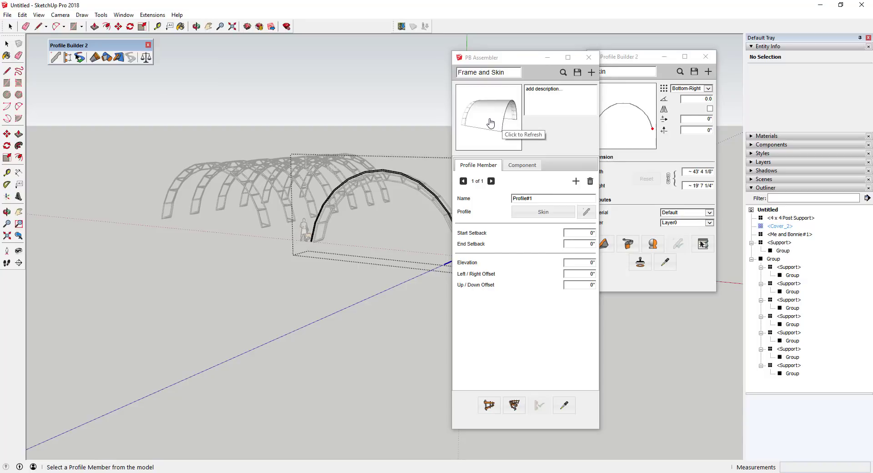
- Apply the updated Frame and Skin assembly to the existing row of arched trusses
{"action": "key", "text": "space"}
{"action": "left_click", "coordinate": [260, 285]}
{"action": "scroll", "coordinate": [258, 196], "scroll_direction": "up", "scroll_amount": 3}
{"action": "left_click", "coordinate": [259, 195]}
{"action": "middle_click_drag", "start_coordinate": [237, 179], "coordinate": [271, 206]}
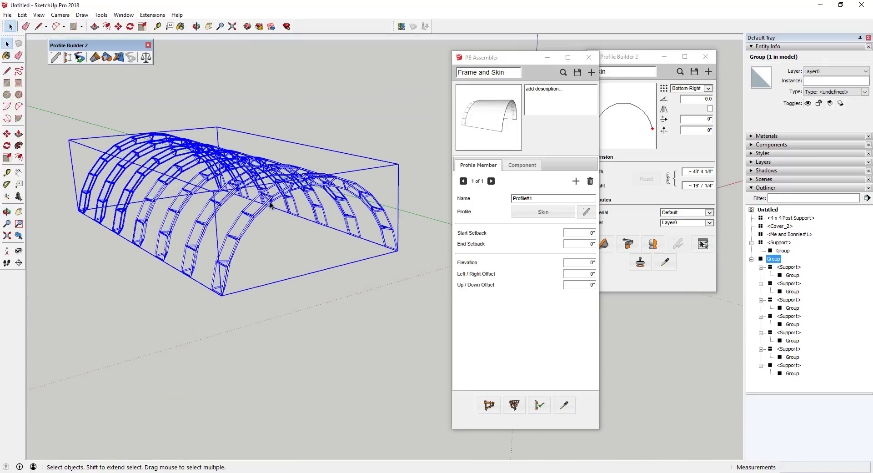
{"action": "left_click", "coordinate": [538, 412]}
- Build a second Frame and Skin vault along a straight path on the ground beside the existing one
{"action": "mouse_move", "coordinate": [163, 187]}
{"action": "middle_mouse_down"}
{"action": "mouse_move", "coordinate": [592, 187]}
{"action": "mouse_move", "coordinate": [593, 162]}
{"action": "mouse_move", "coordinate": [169, 182]}
{"action": "middle_mouse_up"}
{"action": "scroll", "coordinate": [170, 182], "scroll_direction": "down", "scroll_amount": 2}
{"action": "middle_click_drag", "start_coordinate": [354, 189], "coordinate": [323, 241]}
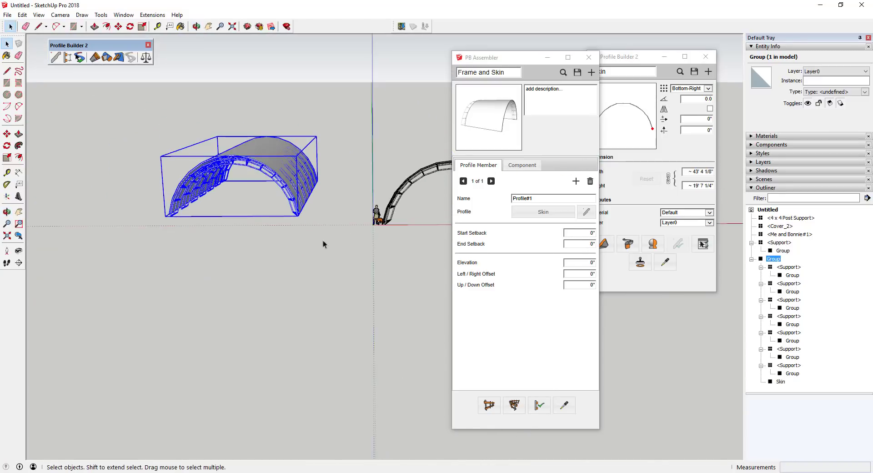
{"action": "left_click", "coordinate": [488, 405]}
{"action": "left_click", "coordinate": [127, 233]}
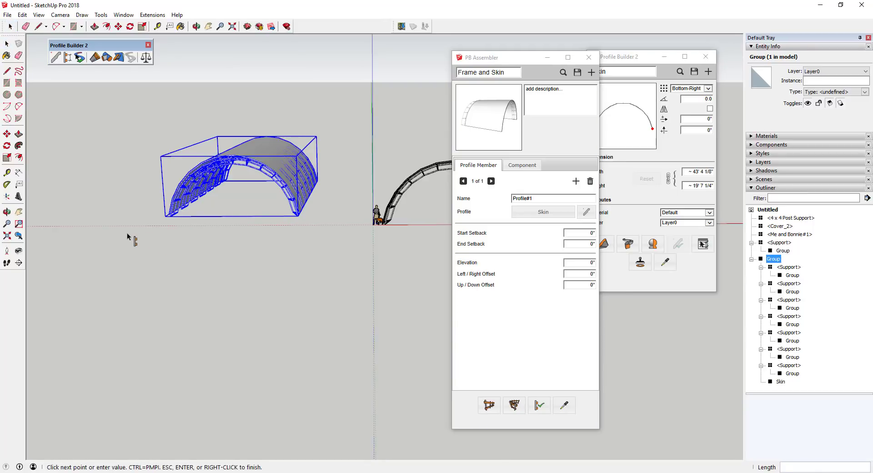
{"action": "left_click", "coordinate": [155, 199]}
{"action": "middle_click_drag", "start_coordinate": [168, 190], "coordinate": [305, 146]}
{"action": "scroll", "coordinate": [295, 182], "scroll_direction": "up", "scroll_amount": 4}
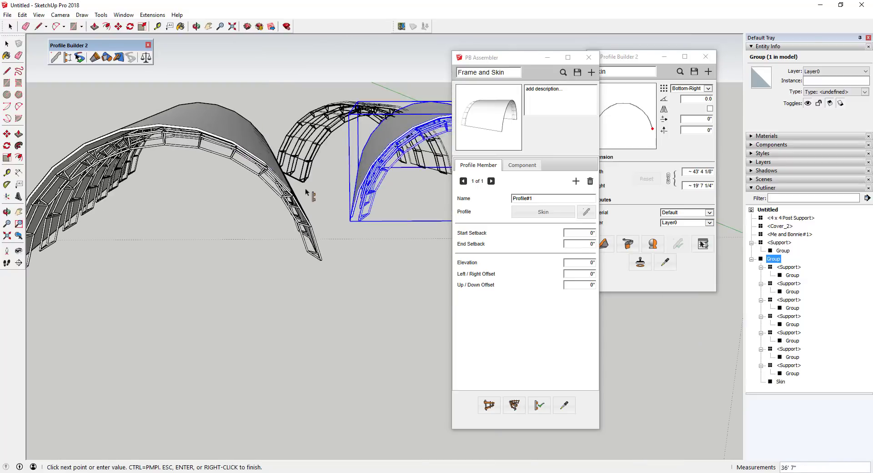
{"action": "scroll", "coordinate": [305, 191], "scroll_direction": "up", "scroll_amount": 1}
{"action": "key", "text": "space"}
- Measure the width of the new vault's front truss leg at its base, between the outer and inner corners
{"action": "middle_click_drag", "start_coordinate": [202, 192], "coordinate": [210, 240]}
{"action": "scroll", "coordinate": [147, 205], "scroll_direction": "up", "scroll_amount": 2}
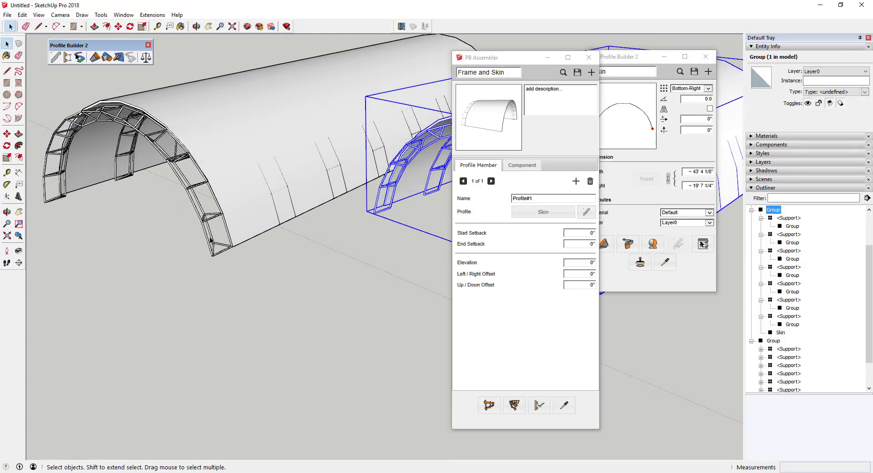
{"action": "scroll", "coordinate": [222, 256], "scroll_direction": "up", "scroll_amount": 8}
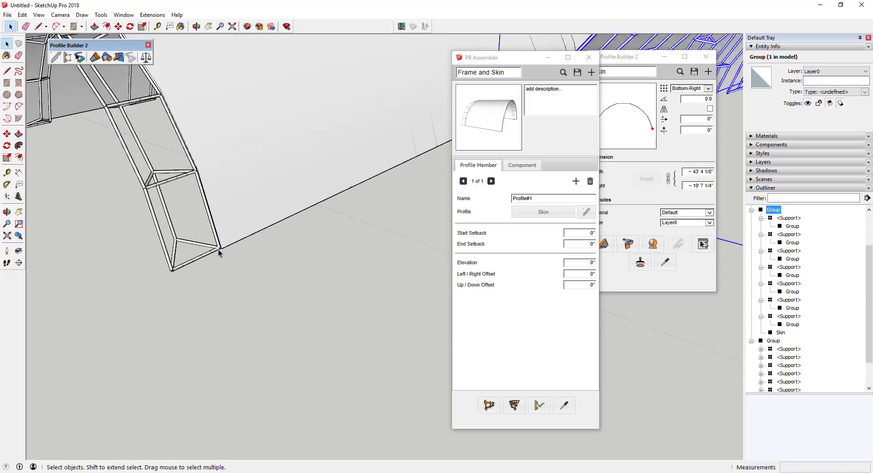
{"action": "left_click", "coordinate": [157, 26]}
{"action": "scroll", "coordinate": [226, 248], "scroll_direction": "up", "scroll_amount": 2}
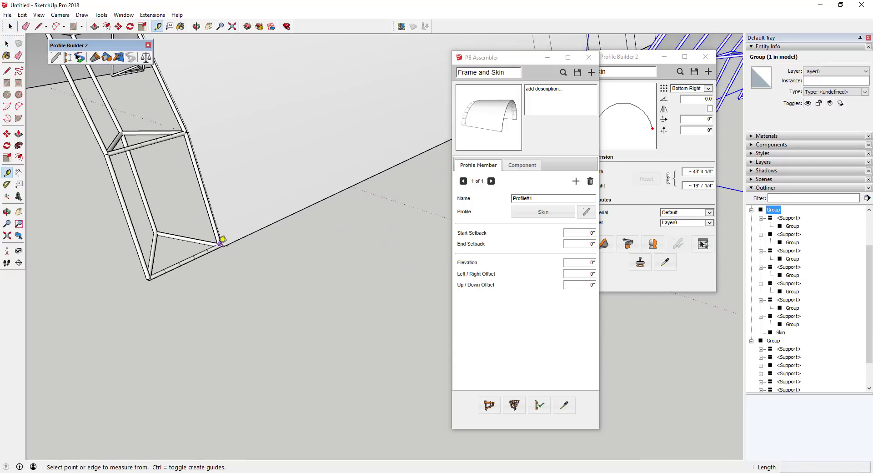
{"action": "left_click", "coordinate": [224, 239]}
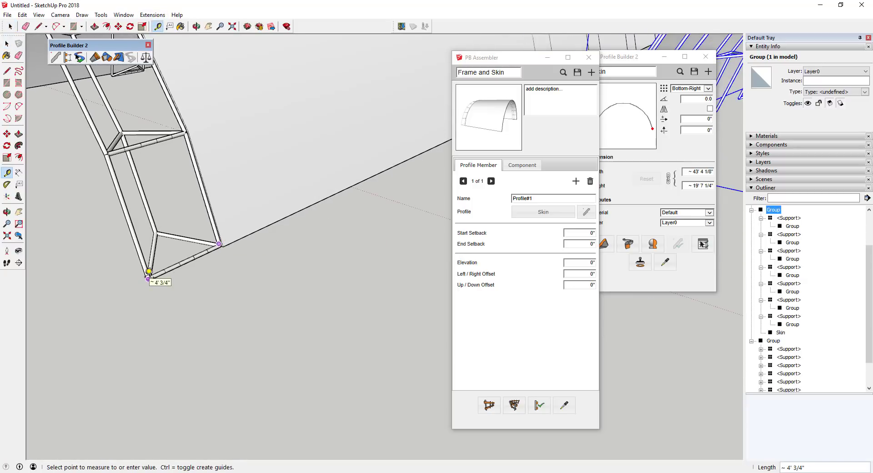
{"action": "key", "text": "space"}
{"action": "scroll", "coordinate": [266, 282], "scroll_direction": "down", "scroll_amount": 7}
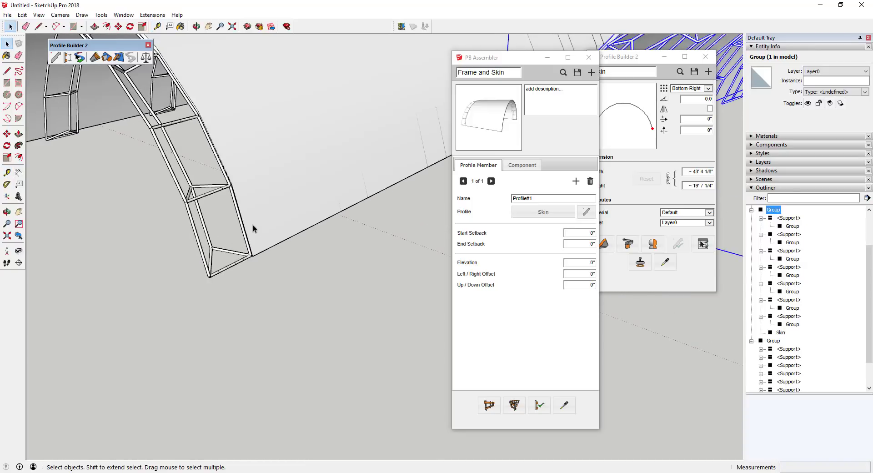
- Set the Skin profile member's Start Setback to 4' in the Frame and Skin assembly
{"action": "middle_click_drag", "start_coordinate": [197, 159], "coordinate": [268, 196]}
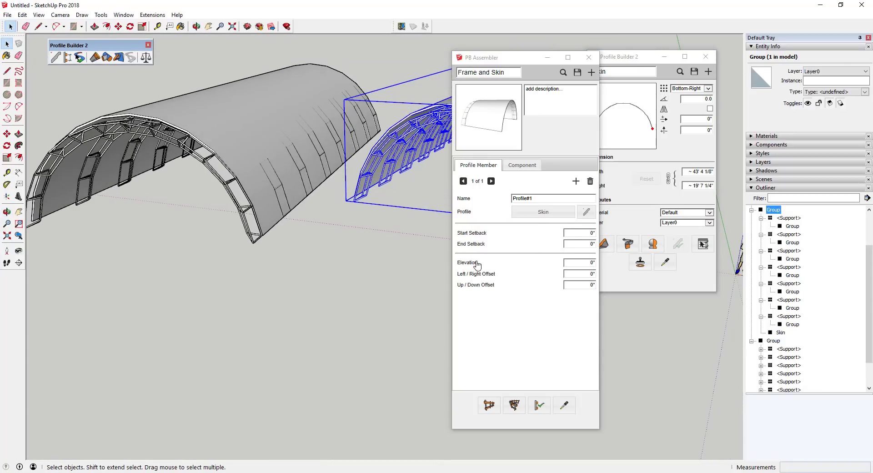
{"action": "mouse_move", "coordinate": [472, 236]}
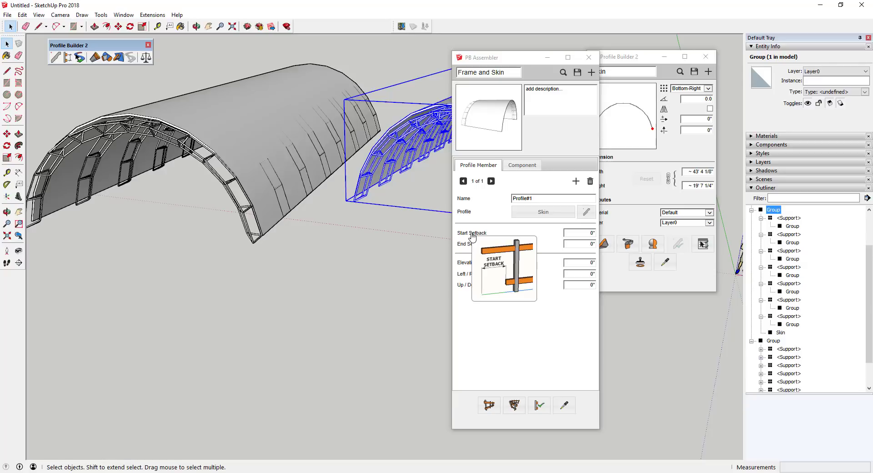
{"action": "mouse_move", "coordinate": [471, 280]}
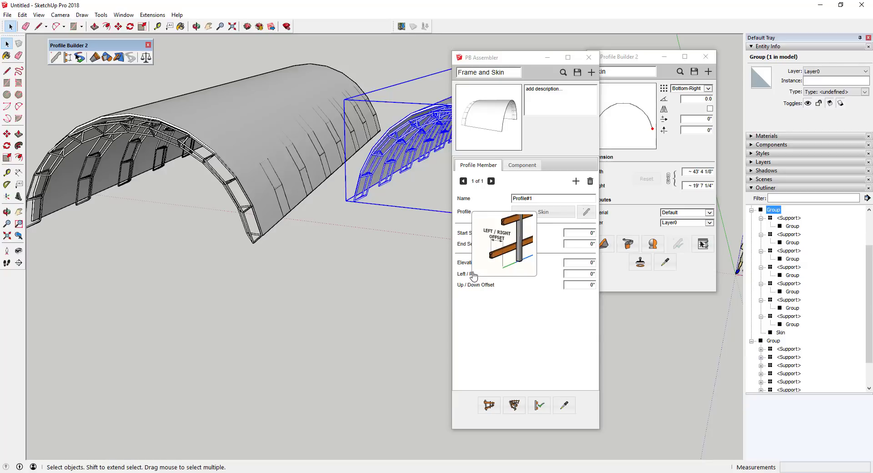
{"action": "left_click", "coordinate": [573, 234]}
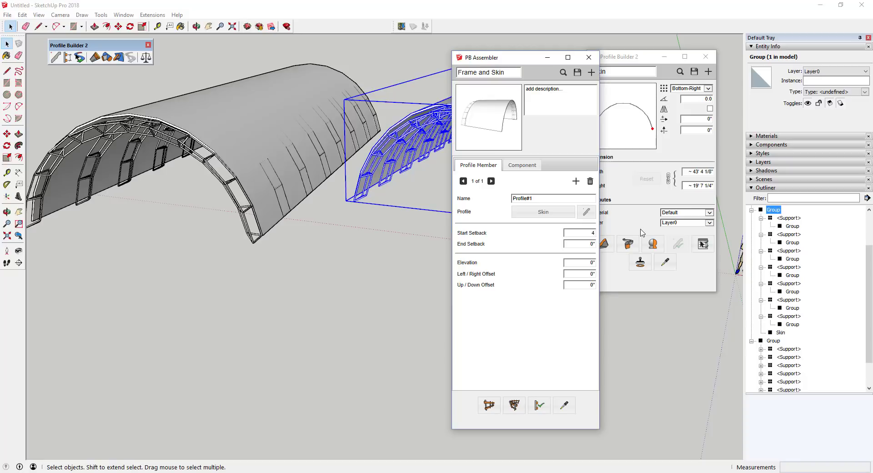
{"action": "type", "text": "4'"}
{"action": "left_click", "coordinate": [572, 245]}
- Delete the first, shorter vault and select the newly built vault
{"action": "left_click", "coordinate": [279, 143]}
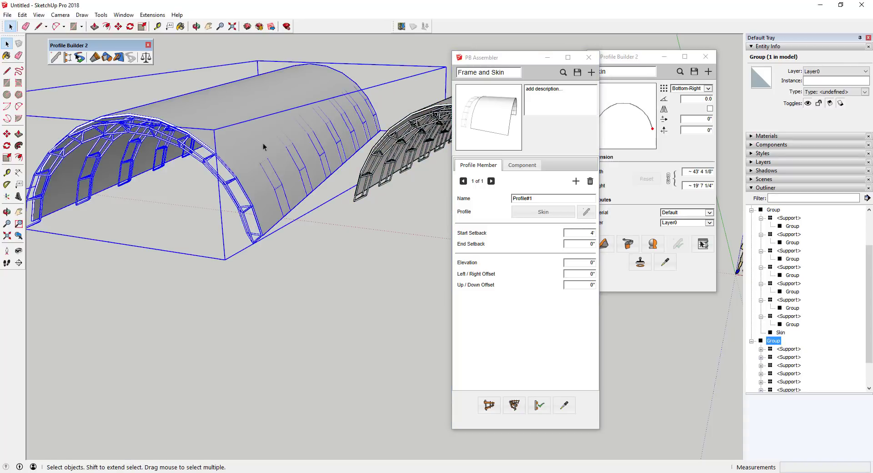
{"action": "left_click", "coordinate": [389, 147]}
{"action": "key", "text": "Delete"}
{"action": "left_click", "coordinate": [247, 162]}
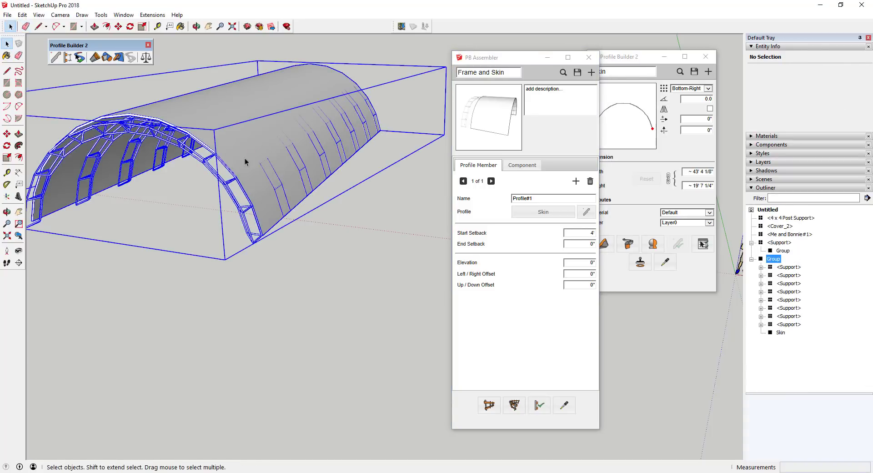
- Apply the assembly's current 4' Start Setback to the selected vault and inspect its front end
{"action": "left_click", "coordinate": [540, 406]}
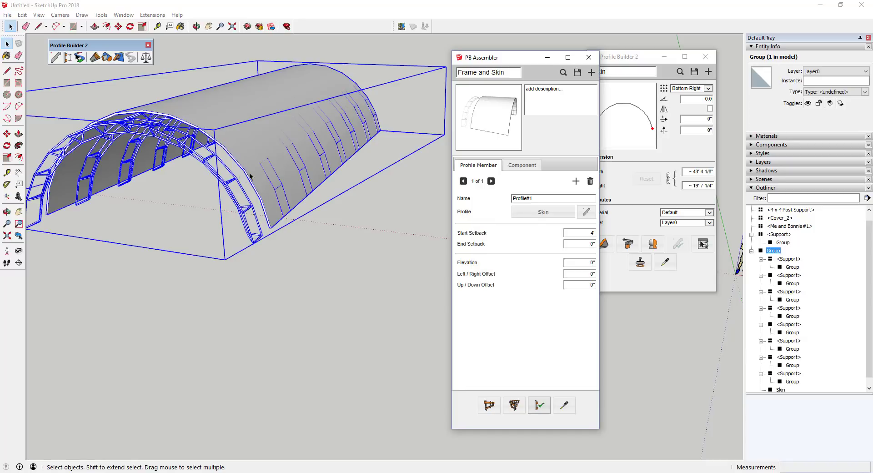
{"action": "middle_click_drag", "start_coordinate": [245, 180], "coordinate": [423, 251]}
{"action": "scroll", "coordinate": [374, 249], "scroll_direction": "up", "scroll_amount": 3}
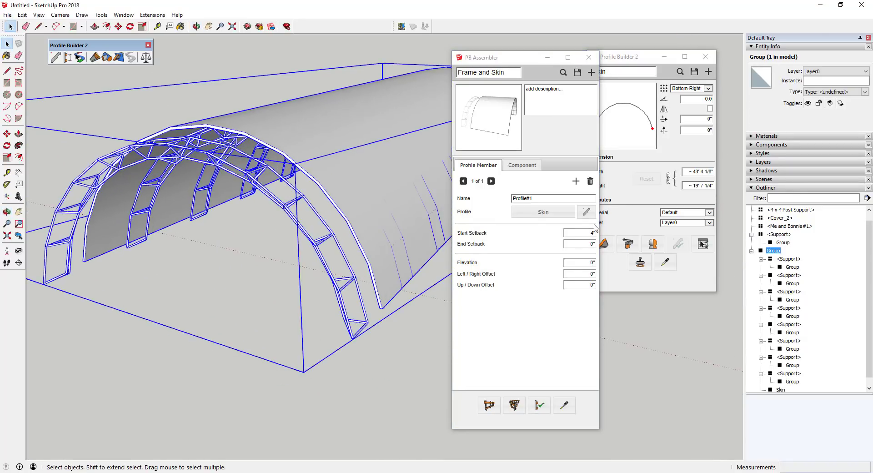
- Set the Skin profile member's Start Setback to -4' and apply the change to the selected vault
{"action": "left_click", "coordinate": [584, 234]}
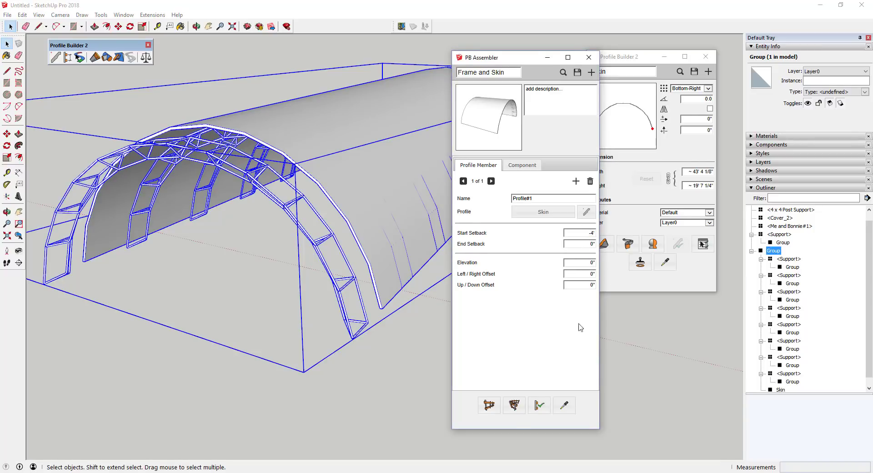
{"action": "left_click", "coordinate": [541, 410]}
{"action": "scroll", "coordinate": [228, 218], "scroll_direction": "down", "scroll_amount": 4}
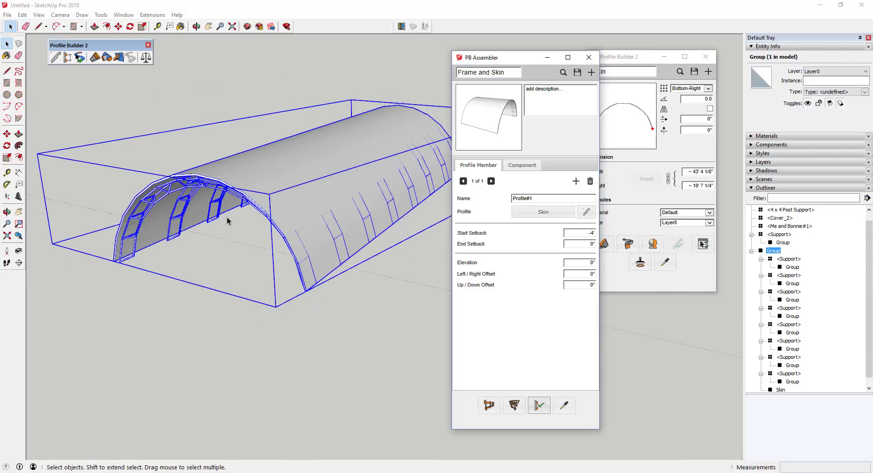
{"action": "scroll", "coordinate": [273, 225], "scroll_direction": "up", "scroll_amount": 3}
{"action": "scroll", "coordinate": [343, 267], "scroll_direction": "up", "scroll_amount": 5}
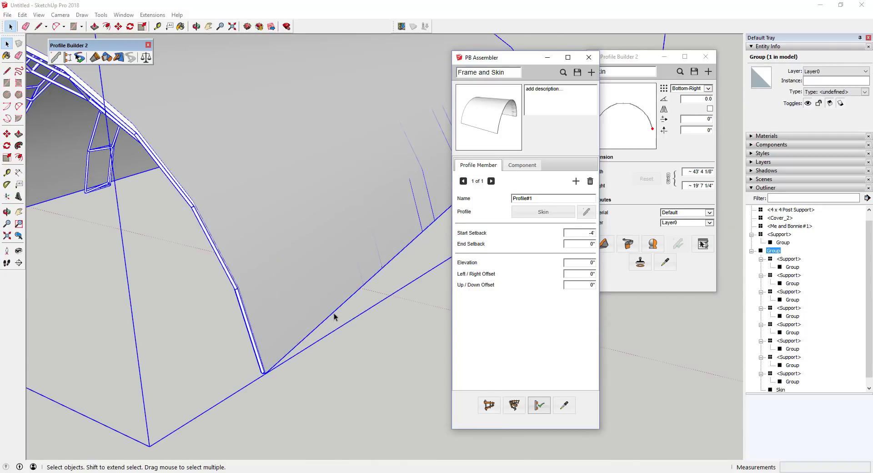
{"action": "scroll", "coordinate": [323, 319], "scroll_direction": "down", "scroll_amount": 3}
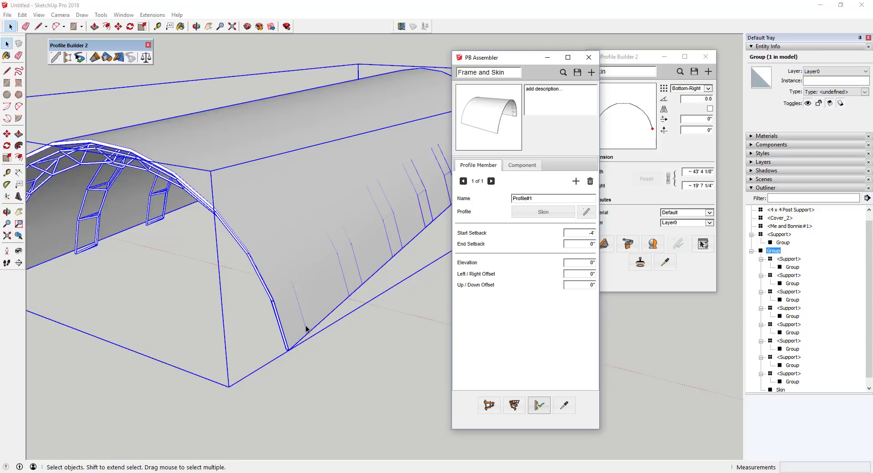
{"action": "middle_click_drag", "start_coordinate": [305, 332], "coordinate": [228, 321]}
{"action": "scroll", "coordinate": [228, 320], "scroll_direction": "down", "scroll_amount": 3}
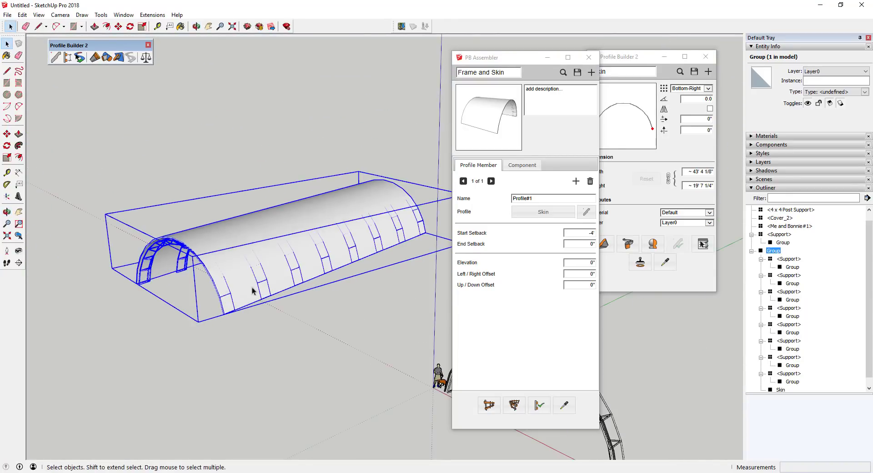
- Measure the offset between the skin's peak and the top center of the truss at the vault's front end
{"action": "scroll", "coordinate": [430, 213], "scroll_direction": "up", "scroll_amount": 2}
{"action": "scroll", "coordinate": [429, 210], "scroll_direction": "up", "scroll_amount": 2}
{"action": "middle_click_drag", "start_coordinate": [144, 338], "coordinate": [292, 203]}
{"action": "scroll", "coordinate": [248, 268], "scroll_direction": "up", "scroll_amount": 1}
{"action": "middle_click_drag", "start_coordinate": [281, 169], "coordinate": [280, 207]}
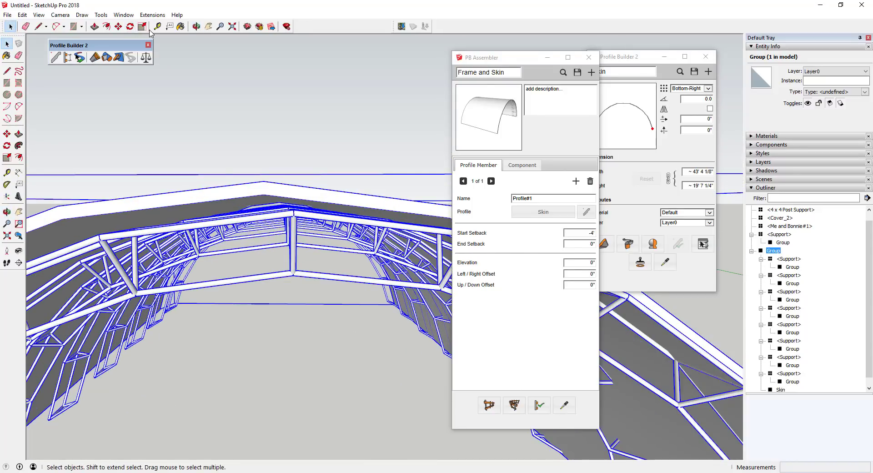
{"action": "left_click", "coordinate": [157, 26]}
{"action": "left_click", "coordinate": [263, 194]}
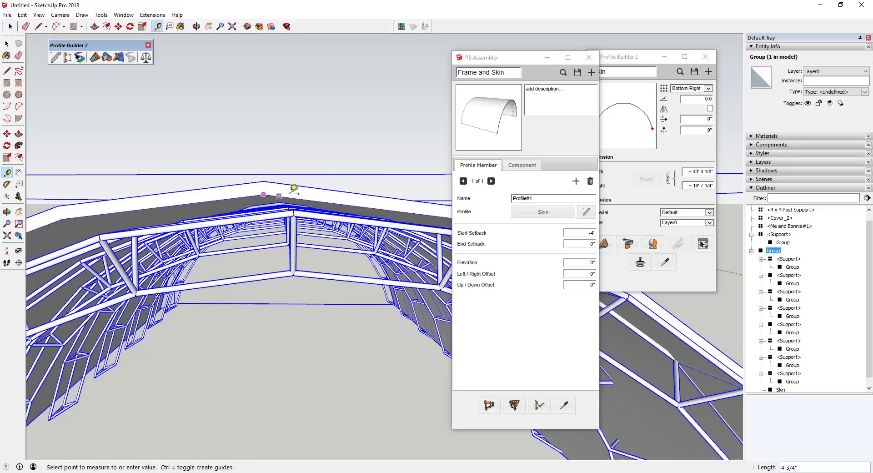
{"action": "middle_click_drag", "start_coordinate": [300, 189], "coordinate": [296, 187]}
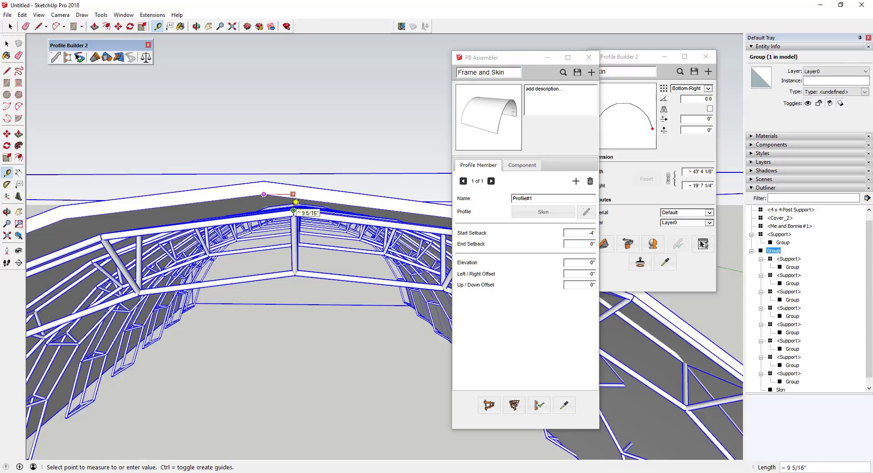
{"action": "key", "text": "space"}
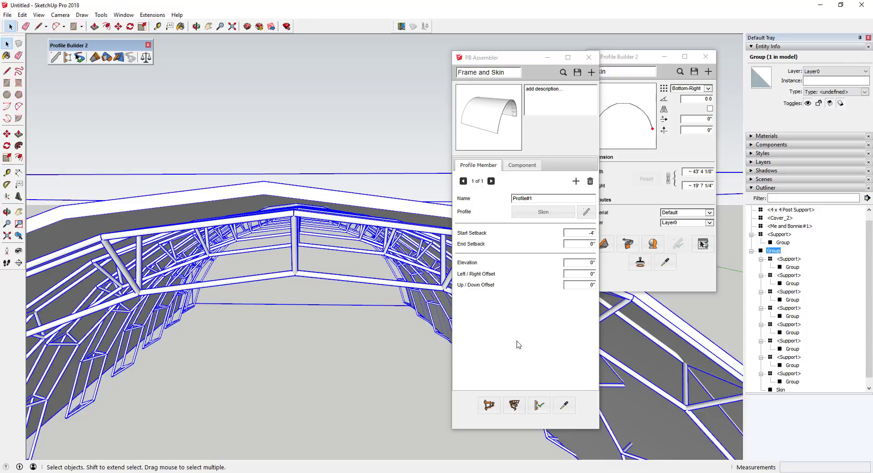
- Set the Skin profile member's Left / Right Offset to 9 and apply it to the selected vault
{"action": "scroll", "coordinate": [332, 245], "scroll_direction": "down", "scroll_amount": 5}
{"action": "mouse_move", "coordinate": [322, 243]}
{"action": "middle_mouse_down"}
{"action": "mouse_move", "coordinate": [332, 235]}
{"action": "mouse_move", "coordinate": [318, 232]}
{"action": "middle_mouse_up"}
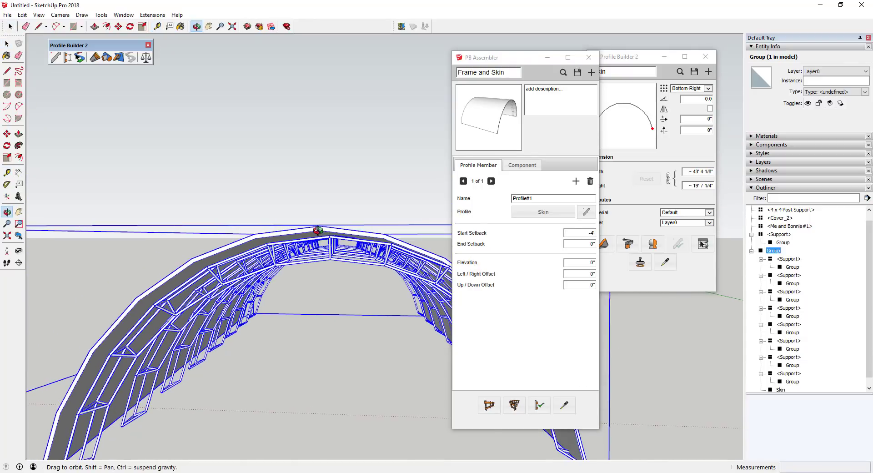
{"action": "scroll", "coordinate": [300, 241], "scroll_direction": "down", "scroll_amount": 2}
{"action": "middle_click_drag", "start_coordinate": [249, 269], "coordinate": [366, 350]}
{"action": "scroll", "coordinate": [400, 306], "scroll_direction": "up", "scroll_amount": 3}
{"action": "scroll", "coordinate": [414, 320], "scroll_direction": "down", "scroll_amount": 1}
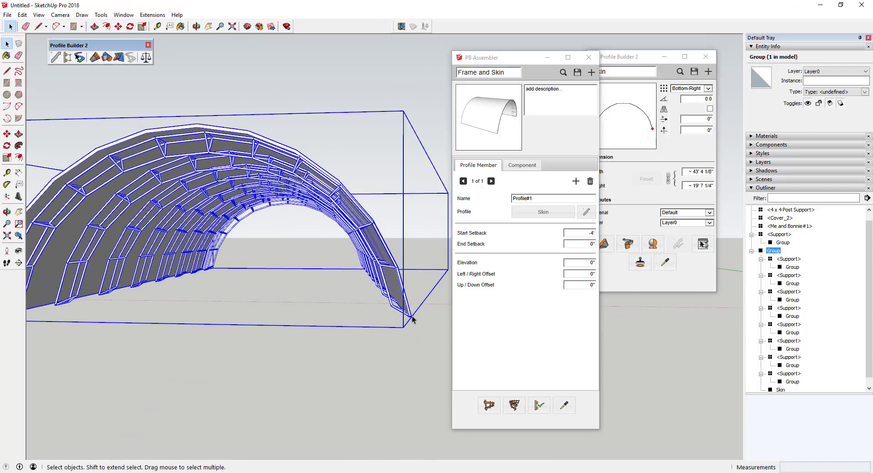
{"action": "scroll", "coordinate": [422, 307], "scroll_direction": "down", "scroll_amount": 3}
{"action": "scroll", "coordinate": [321, 198], "scroll_direction": "up", "scroll_amount": 2}
{"action": "middle_click_drag", "start_coordinate": [329, 191], "coordinate": [331, 198]}
{"action": "scroll", "coordinate": [209, 235], "scroll_direction": "down", "scroll_amount": 1}
{"action": "left_click", "coordinate": [591, 274]}
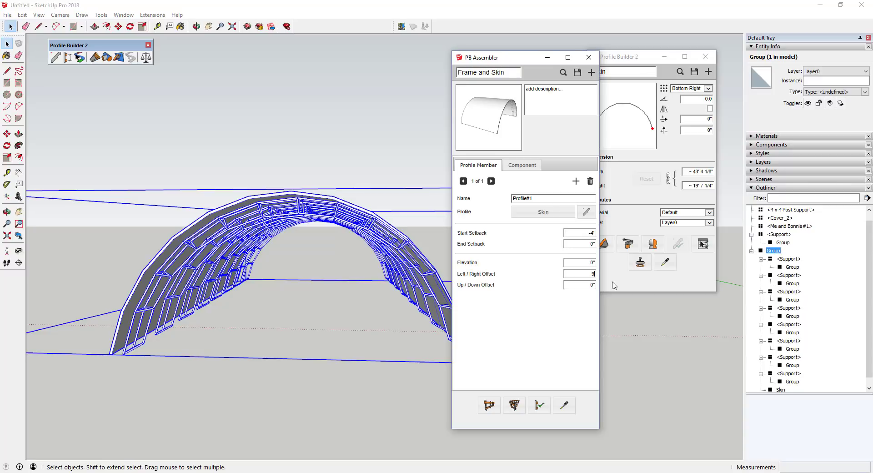
{"action": "type", "text": "9"}
{"action": "key", "text": "Tab"}
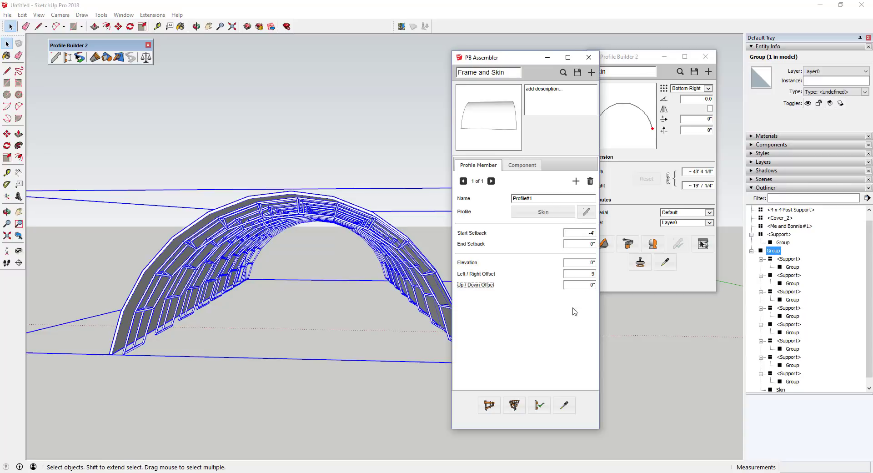
{"action": "left_click", "coordinate": [540, 405]}
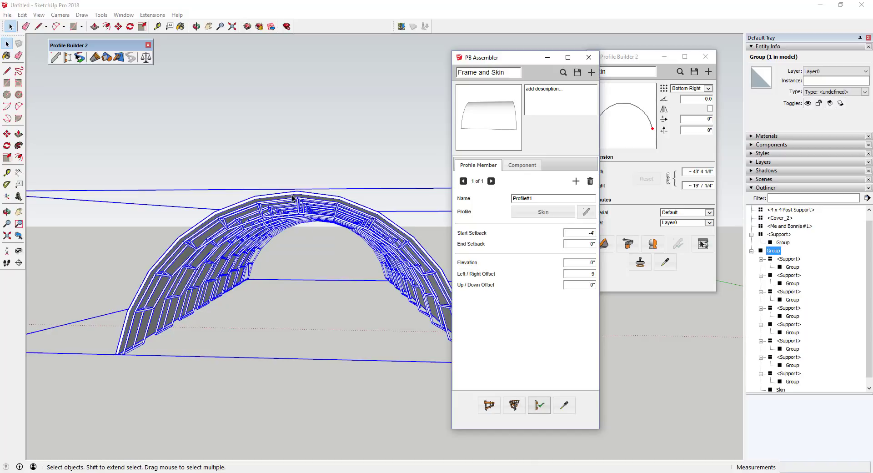
- Measure the vertical gap between the skin's peak and the top of the truss at the vault's front
{"action": "middle_click_drag", "start_coordinate": [329, 209], "coordinate": [324, 187]}
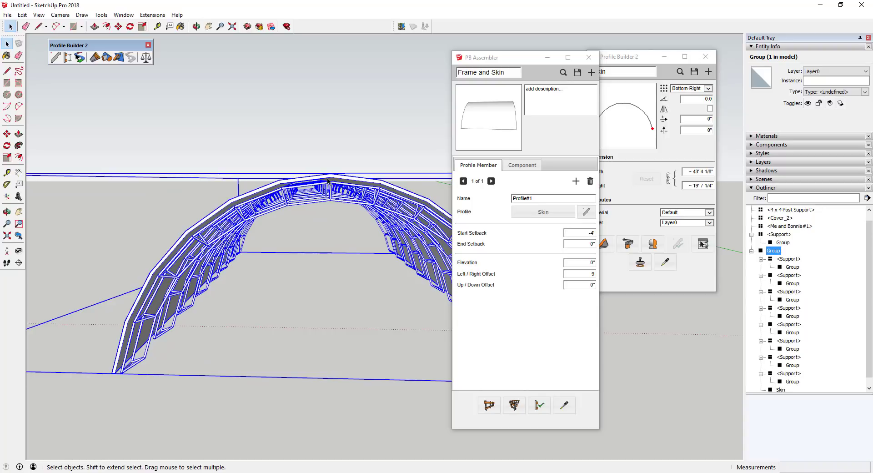
{"action": "middle_click_drag", "start_coordinate": [337, 187], "coordinate": [340, 292]}
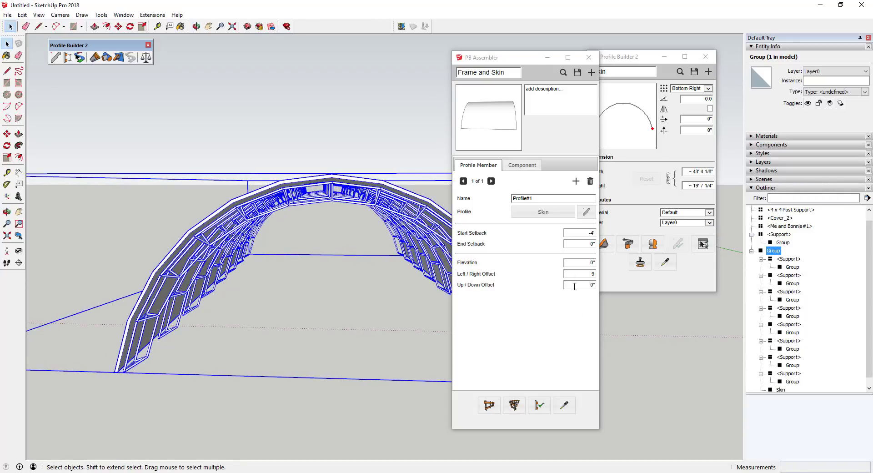
{"action": "scroll", "coordinate": [359, 205], "scroll_direction": "up", "scroll_amount": 5}
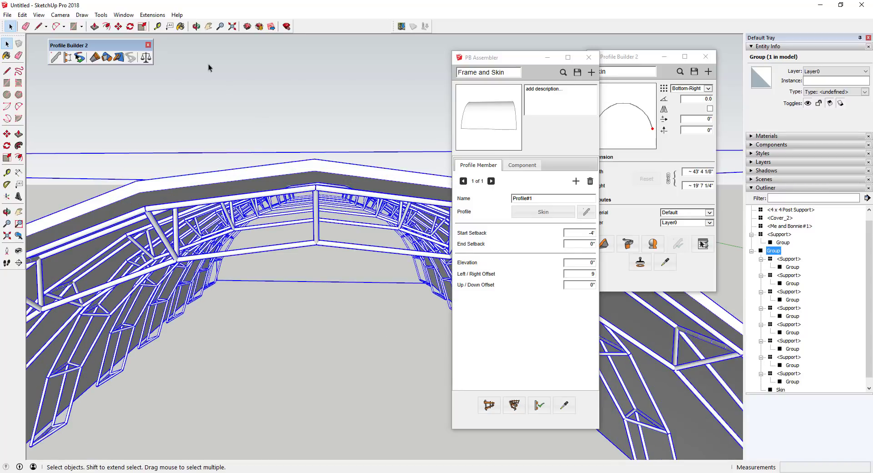
{"action": "left_click", "coordinate": [158, 26]}
{"action": "left_click", "coordinate": [314, 170]}
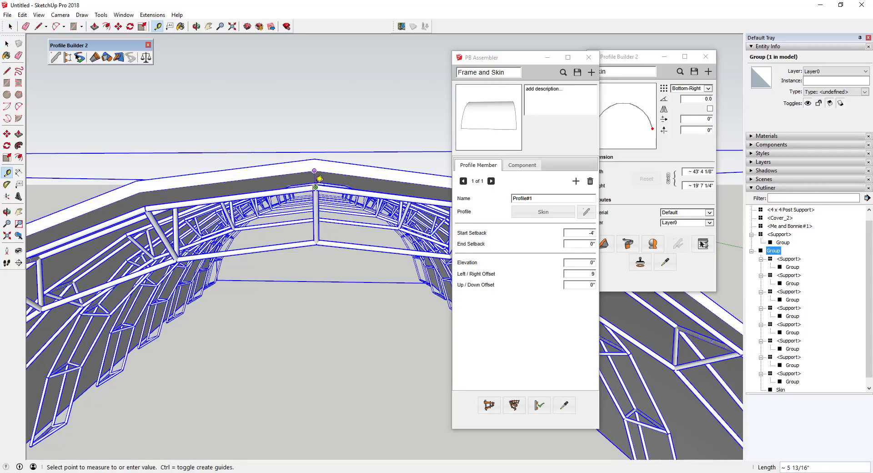
{"action": "key", "text": "space"}
- Set the Skin profile member's Up / Down Offset to -4 and apply it to the selected vault
{"action": "scroll", "coordinate": [314, 189], "scroll_direction": "down", "scroll_amount": 2}
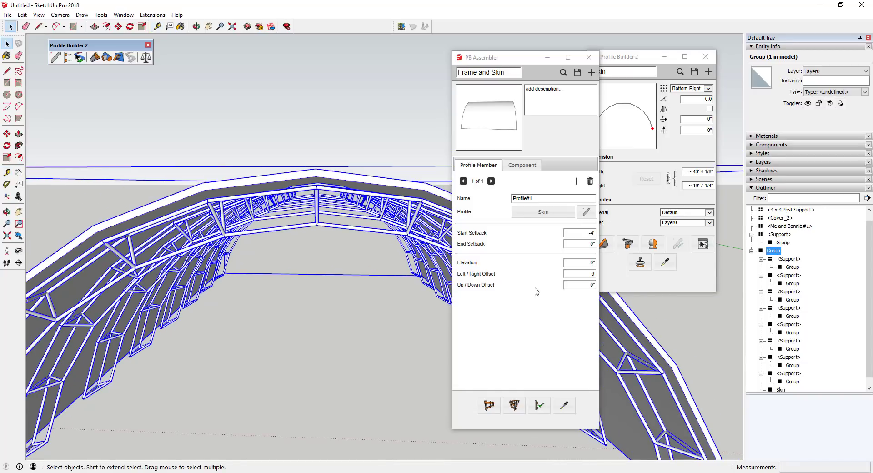
{"action": "left_click", "coordinate": [580, 285]}
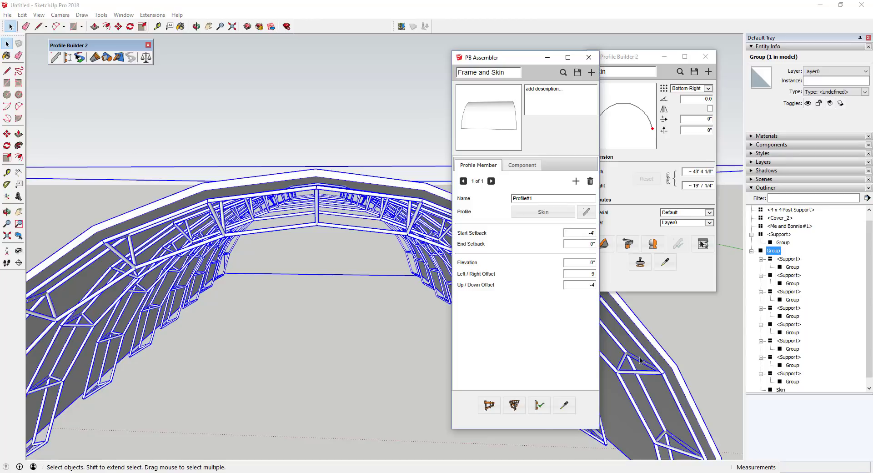
{"action": "left_click", "coordinate": [539, 405]}
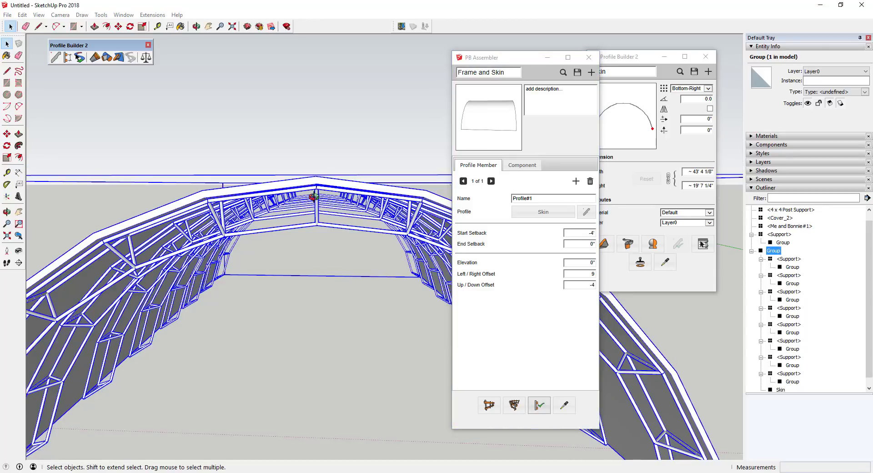
{"action": "middle_click_drag", "start_coordinate": [314, 196], "coordinate": [322, 192]}
{"action": "scroll", "coordinate": [334, 249], "scroll_direction": "down", "scroll_amount": 3}
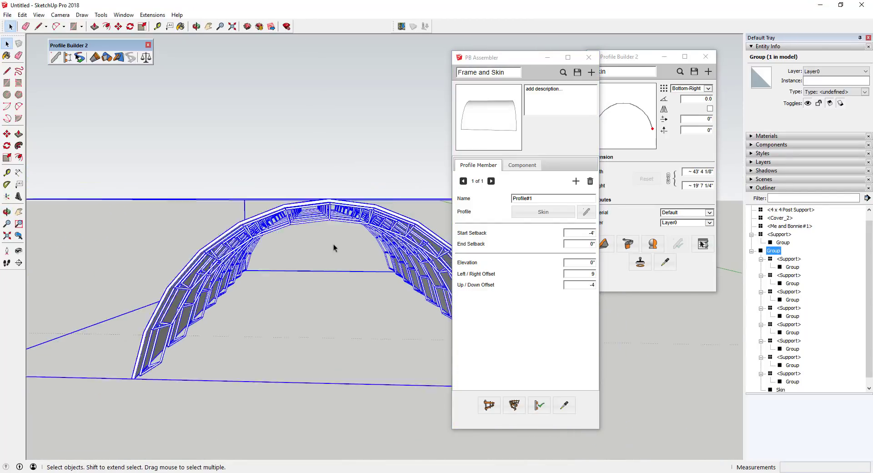
{"action": "middle_click_drag", "start_coordinate": [334, 248], "coordinate": [328, 249]}
{"action": "scroll", "coordinate": [328, 249], "scroll_direction": "down", "scroll_amount": 3}
{"action": "scroll", "coordinate": [379, 271], "scroll_direction": "down", "scroll_amount": 2}
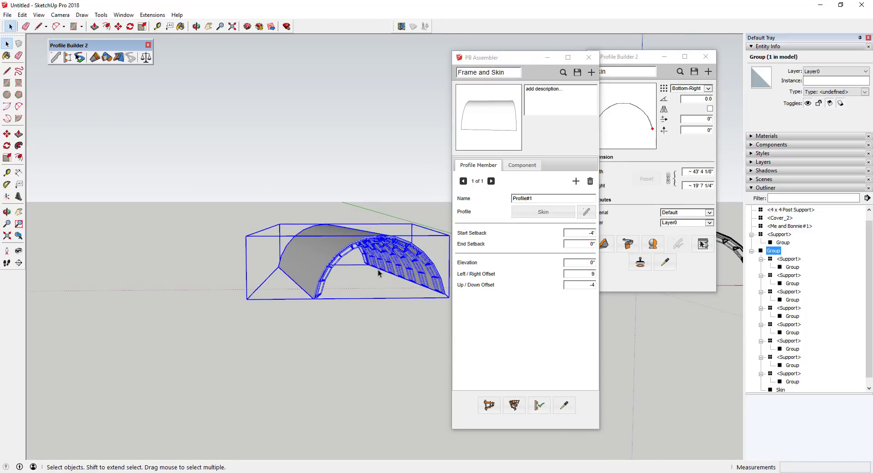
{"action": "scroll", "coordinate": [231, 252], "scroll_direction": "up", "scroll_amount": 3}
{"action": "scroll", "coordinate": [288, 249], "scroll_direction": "down", "scroll_amount": 2}
{"action": "scroll", "coordinate": [291, 258], "scroll_direction": "up", "scroll_amount": 2}
{"action": "scroll", "coordinate": [282, 259], "scroll_direction": "down", "scroll_amount": 3}
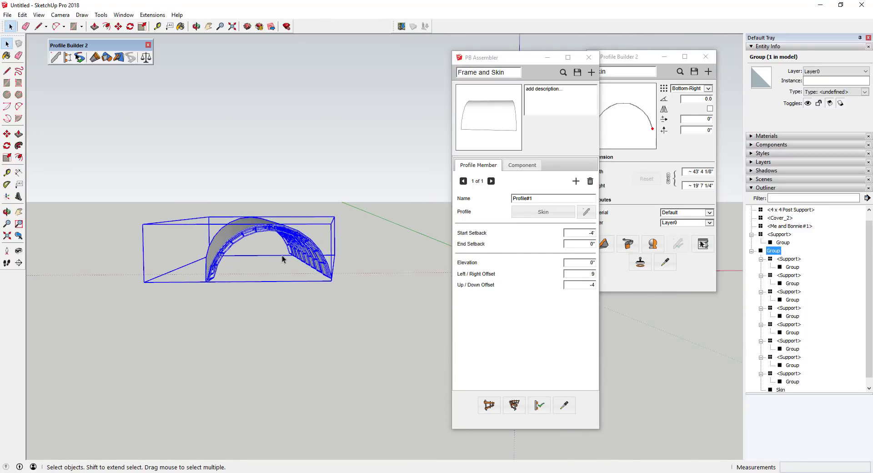
- Open the Cover_2 component over the original truss and draw a line between its inner base corners to fill the arch with a face
{"action": "middle_click_drag", "start_coordinate": [283, 259], "coordinate": [356, 269]}
{"action": "scroll", "coordinate": [280, 257], "scroll_direction": "down", "scroll_amount": 1}
{"action": "scroll", "coordinate": [355, 269], "scroll_direction": "up", "scroll_amount": 4}
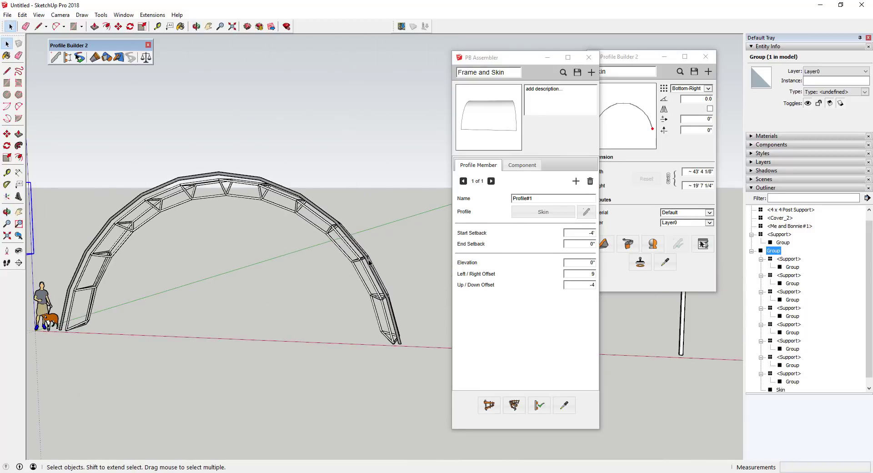
{"action": "left_click", "coordinate": [369, 264]}
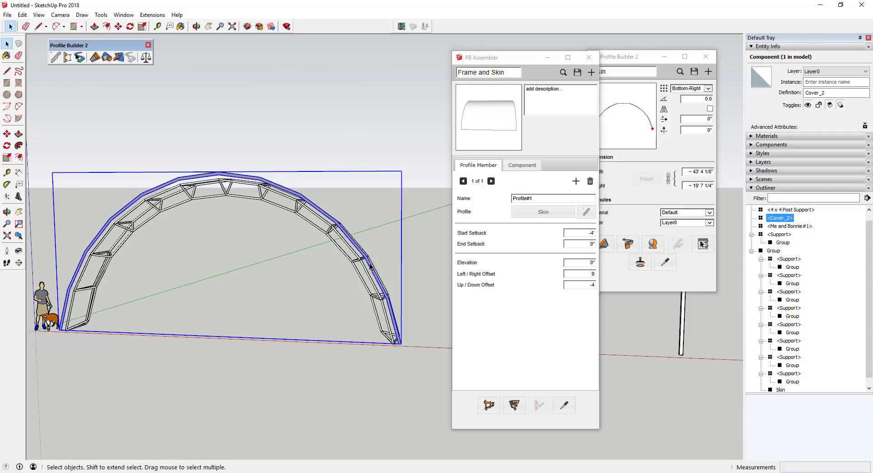
{"action": "double_click", "coordinate": [369, 266]}
{"action": "key", "text": "l"}
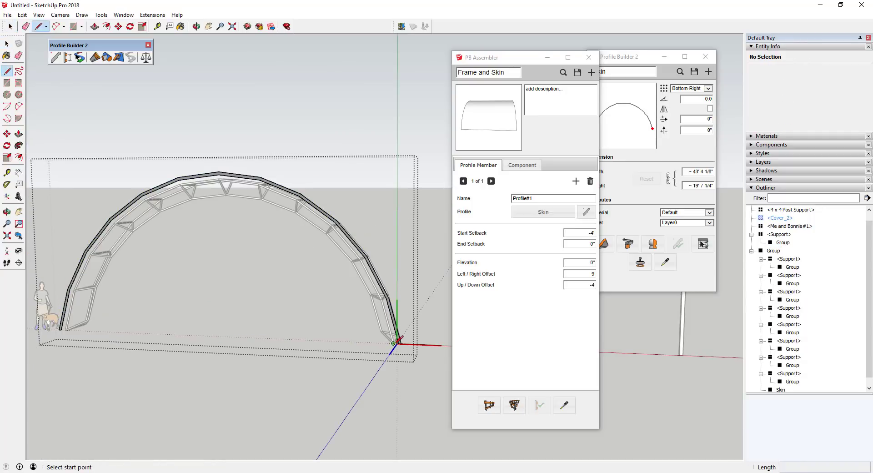
{"action": "scroll", "coordinate": [399, 342], "scroll_direction": "up", "scroll_amount": 3}
{"action": "left_click", "coordinate": [399, 342]}
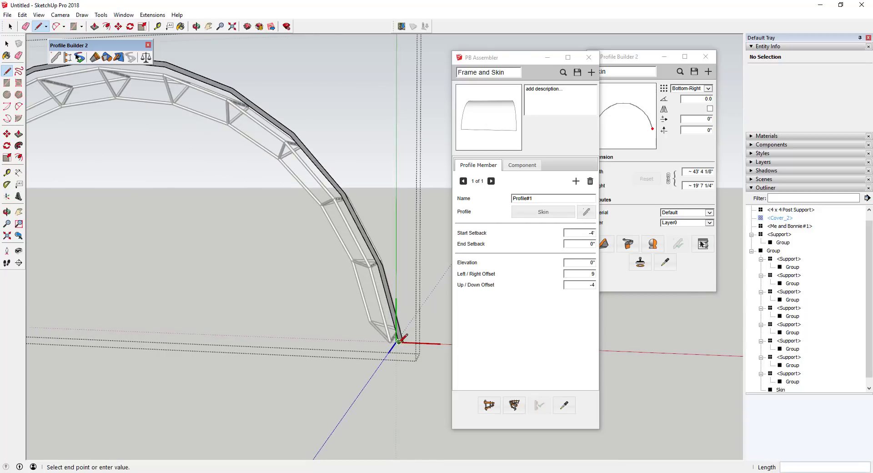
{"action": "scroll", "coordinate": [396, 342], "scroll_direction": "down", "scroll_amount": 3}
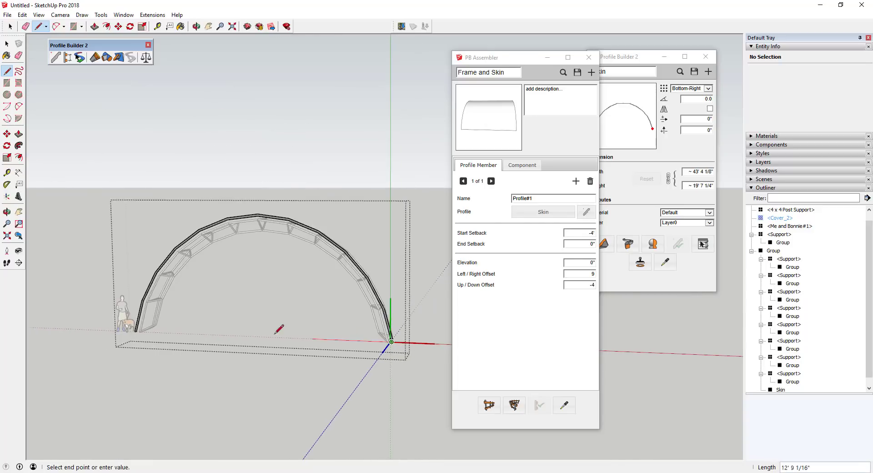
{"action": "scroll", "coordinate": [136, 329], "scroll_direction": "up", "scroll_amount": 3}
{"action": "left_click", "coordinate": [137, 327]}
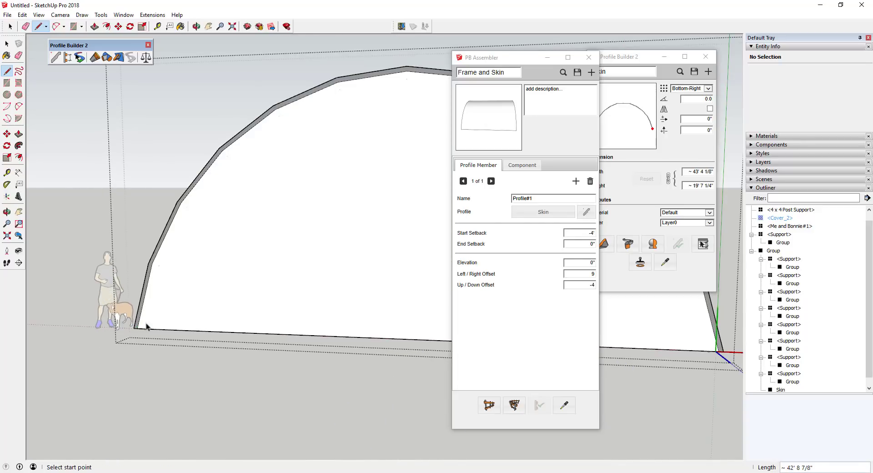
{"action": "key", "text": "space"}
- Turn the arch's face and its bounding edges into a component named Back Wall, and close the Cover_2 component
{"action": "scroll", "coordinate": [209, 258], "scroll_direction": "down", "scroll_amount": 5}
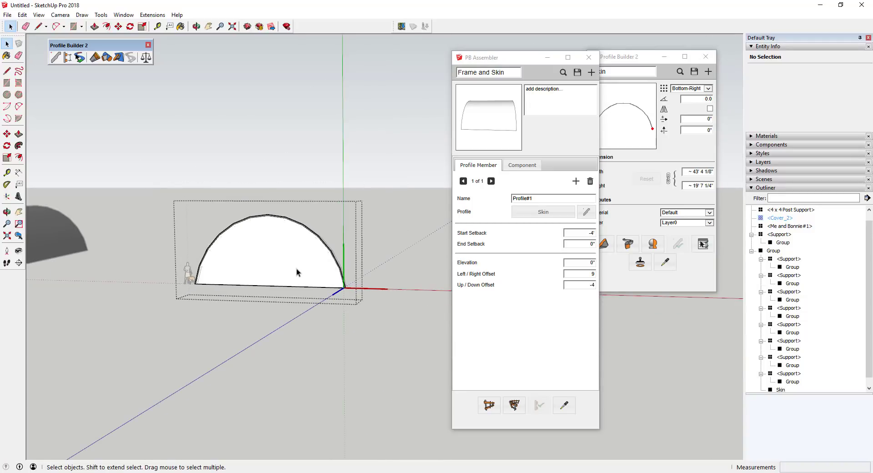
{"action": "double_click", "coordinate": [298, 272]}
{"action": "right_click", "coordinate": [296, 268]}
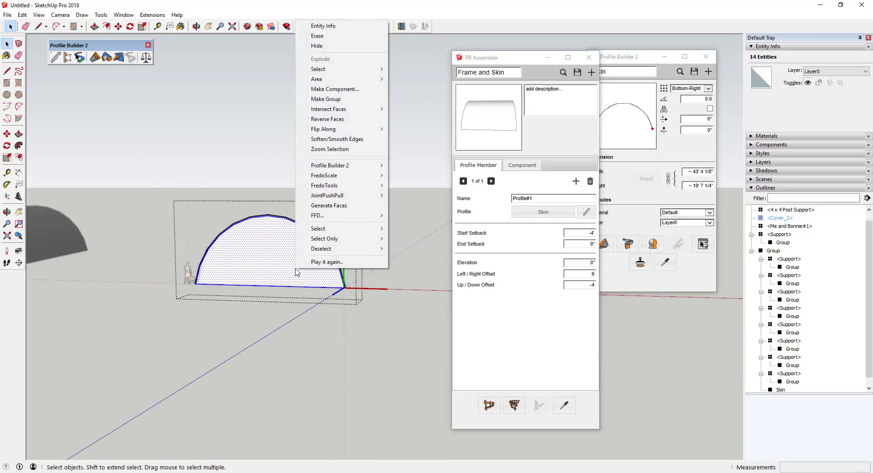
{"action": "left_click", "coordinate": [345, 89]}
{"action": "type", "text": "Back Wall"}
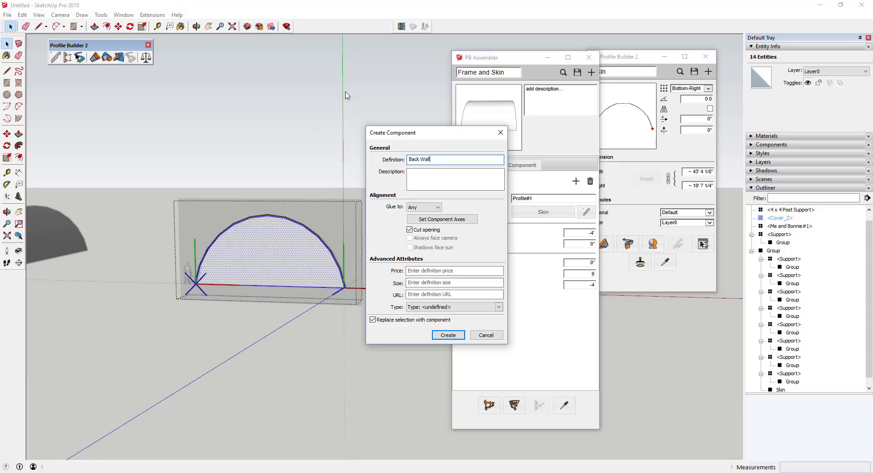
{"action": "key", "text": "Return"}
{"action": "scroll", "coordinate": [347, 232], "scroll_direction": "down", "scroll_amount": 5}
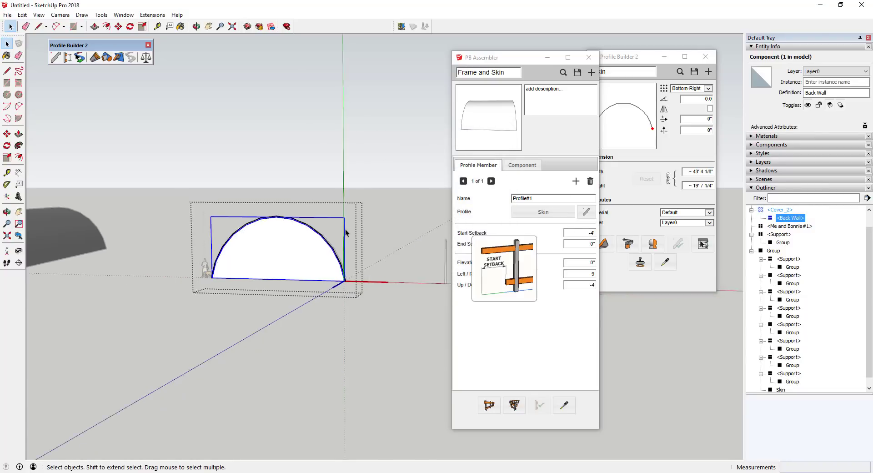
{"action": "middle_click_drag", "start_coordinate": [100, 222], "coordinate": [328, 205], "text": "shift"}
{"action": "left_click", "coordinate": [279, 233]}
- Open the Frame and Skin assembly's component settings and choose From Start as the Support component's layout
{"action": "scroll", "coordinate": [313, 229], "scroll_direction": "up", "scroll_amount": 3}
{"action": "scroll", "coordinate": [241, 238], "scroll_direction": "up", "scroll_amount": 3}
{"action": "middle_click_drag", "start_coordinate": [237, 236], "coordinate": [268, 225]}
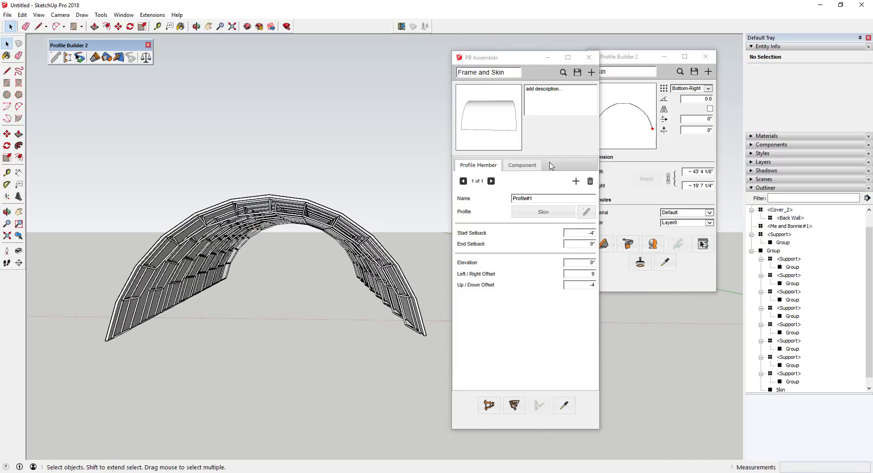
{"action": "left_click", "coordinate": [523, 167]}
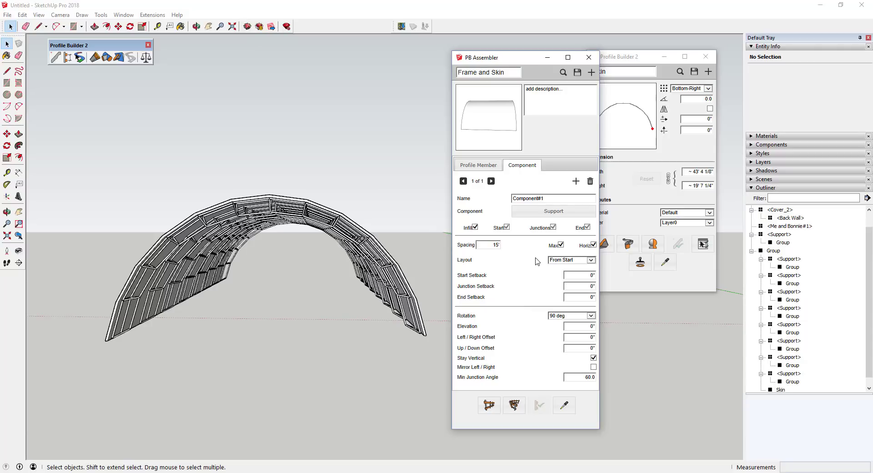
{"action": "left_click", "coordinate": [566, 261]}
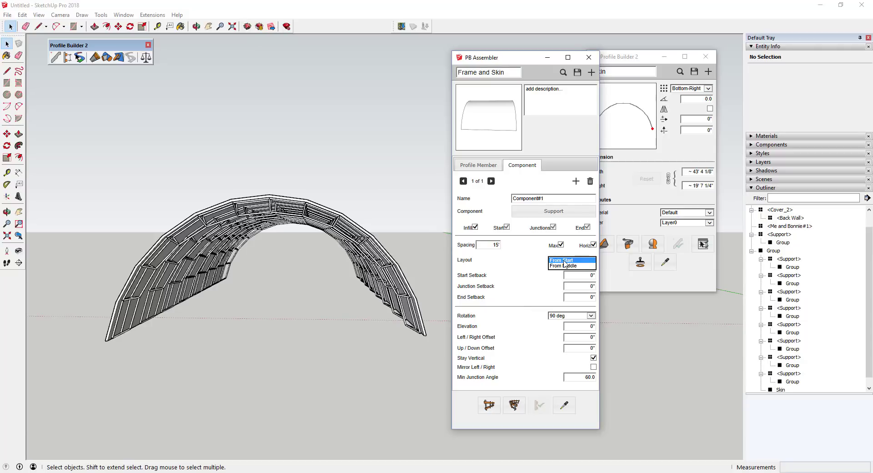
{"action": "left_click", "coordinate": [565, 263]}
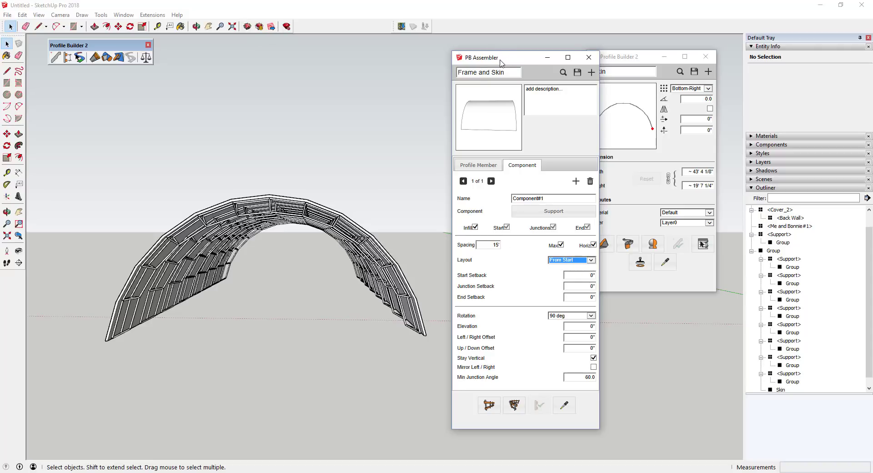
- Close the Profile Builder 2 profile dialog and move the PB Assembler dialog clear of the vault
{"action": "left_click", "coordinate": [620, 59]}
{"action": "left_click", "coordinate": [706, 56]}
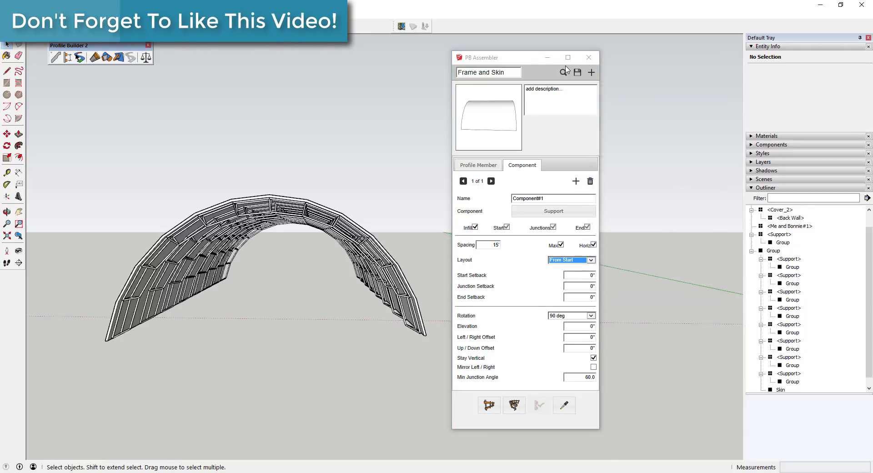
{"action": "left_click_drag", "start_coordinate": [524, 61], "coordinate": [613, 53]}
- Add a second component to the Frame and Skin assembly and pick the Cover_2 arch from the model for it
{"action": "middle_click_drag", "start_coordinate": [377, 303], "coordinate": [191, 268]}
{"action": "middle_click_drag", "start_coordinate": [191, 268], "coordinate": [212, 260], "text": "shift"}
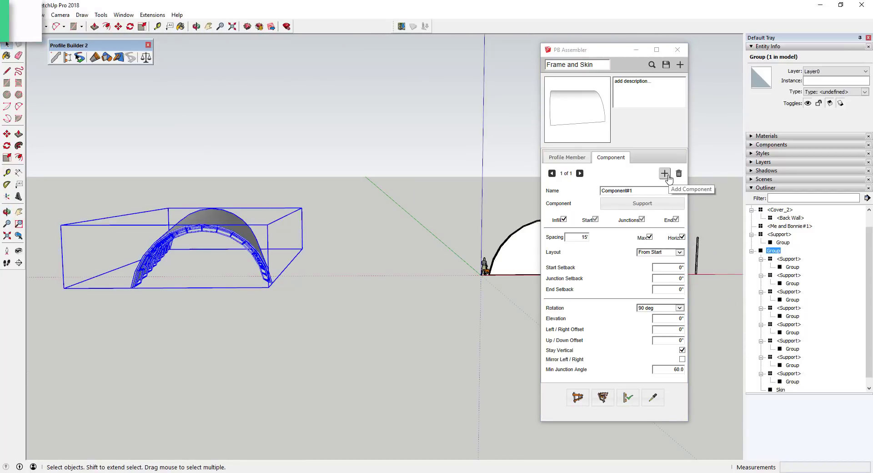
{"action": "left_click", "coordinate": [665, 174]}
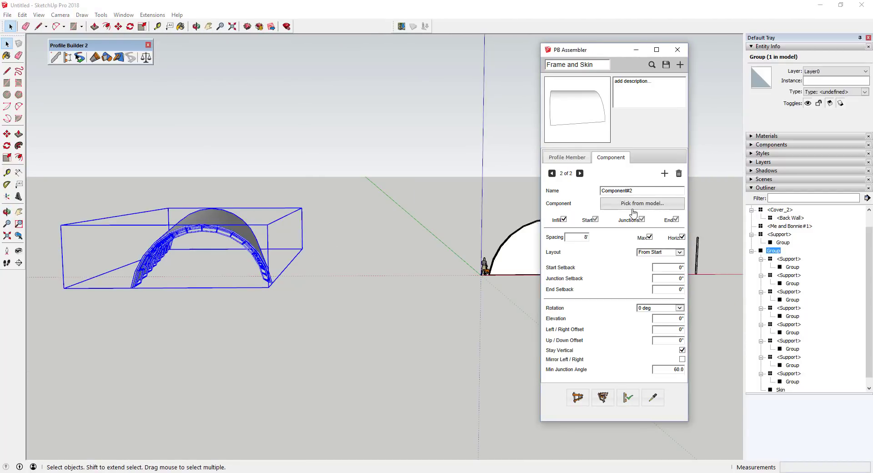
{"action": "middle_click_drag", "start_coordinate": [519, 234], "coordinate": [259, 234], "text": "shift"}
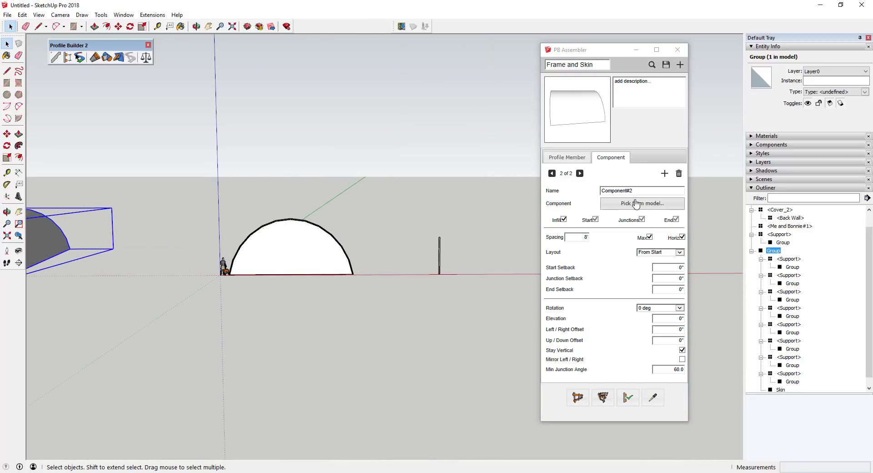
{"action": "left_click", "coordinate": [592, 203]}
{"action": "left_click", "coordinate": [306, 250]}
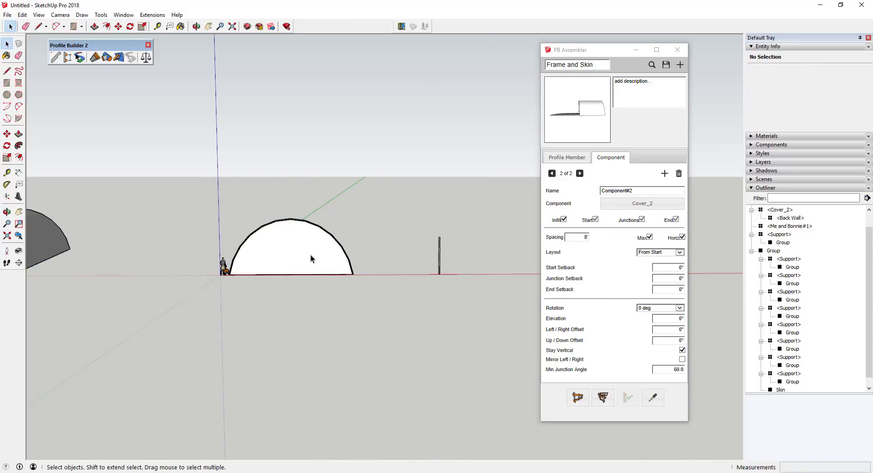
- Select the vault group and apply the assembly with the added Cover_2 component to it
{"action": "middle_click_drag", "start_coordinate": [106, 252], "coordinate": [392, 265], "text": "shift"}
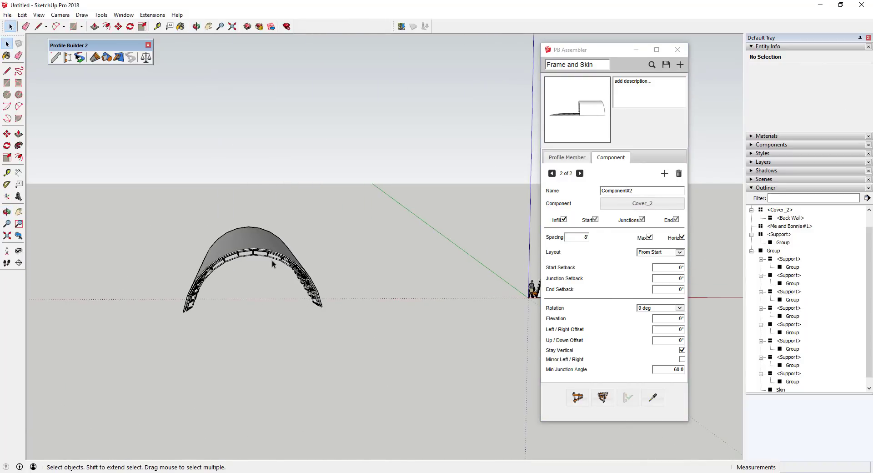
{"action": "left_click", "coordinate": [283, 255]}
{"action": "middle_click_drag", "start_coordinate": [286, 253], "coordinate": [287, 253]}
{"action": "left_click", "coordinate": [628, 397]}
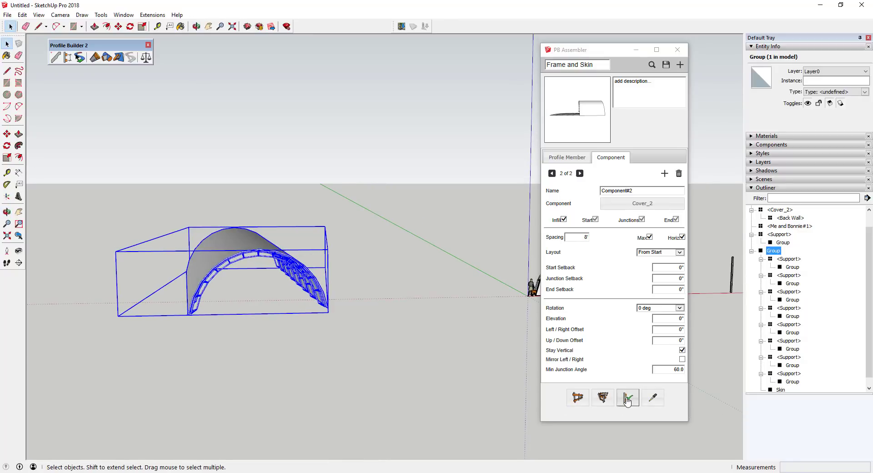
{"action": "scroll", "coordinate": [268, 306], "scroll_direction": "up", "scroll_amount": 4}
{"action": "scroll", "coordinate": [268, 306], "scroll_direction": "up", "scroll_amount": 2}
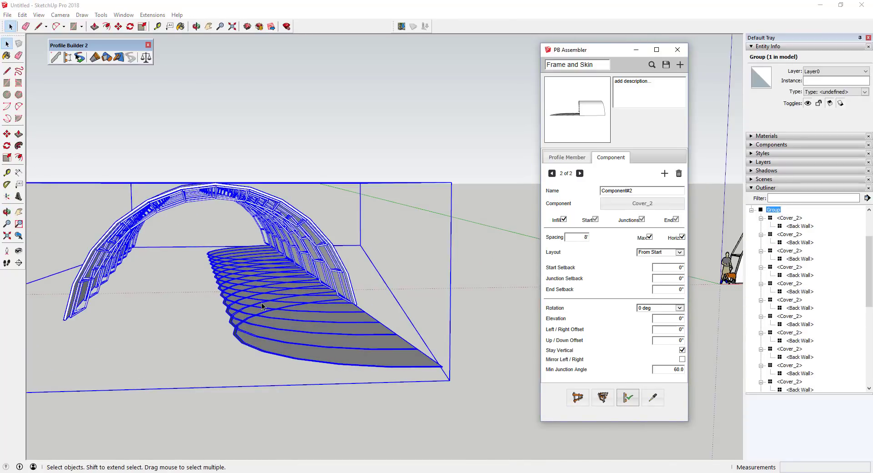
{"action": "middle_click_drag", "start_coordinate": [262, 306], "coordinate": [292, 310]}
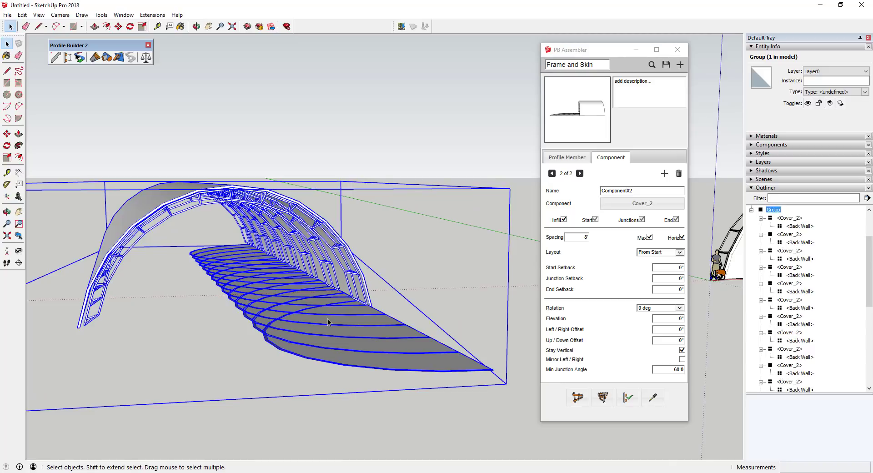
- Restrict the Cover_2 component to End placement by disabling Infill, Start and Junctions, and apply it to the selected vault
{"action": "left_click", "coordinate": [564, 220]}
{"action": "left_click", "coordinate": [596, 219]}
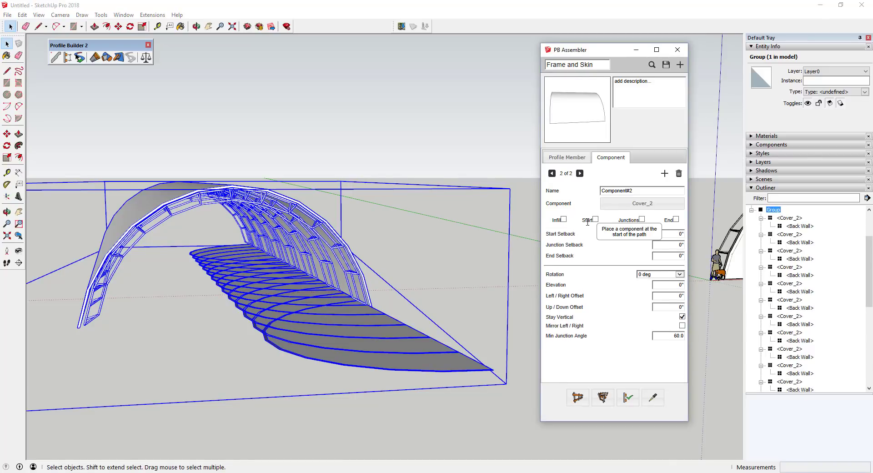
{"action": "left_click", "coordinate": [642, 219]}
{"action": "left_click", "coordinate": [676, 219]}
{"action": "left_click", "coordinate": [676, 219]}
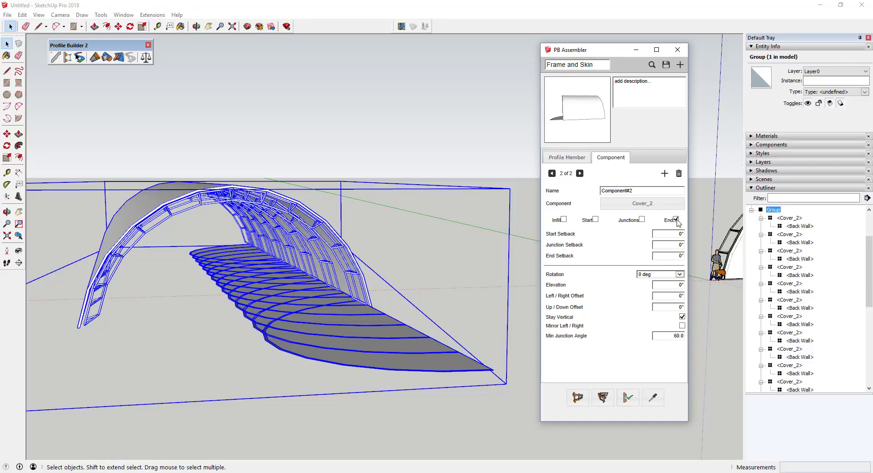
{"action": "left_click", "coordinate": [627, 397]}
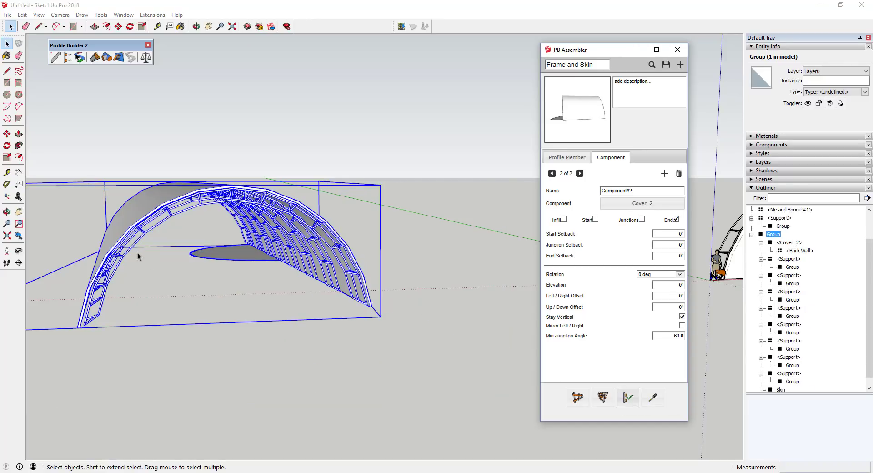
- Examine the orientation and corner position of the Cover_2 arch placed at the vault's end
{"action": "scroll", "coordinate": [241, 264], "scroll_direction": "up", "scroll_amount": 10}
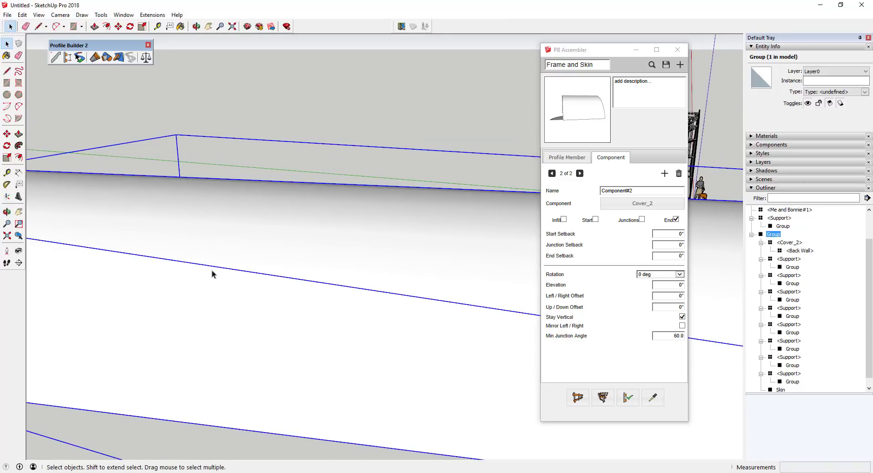
{"action": "middle_click_drag", "start_coordinate": [164, 271], "coordinate": [514, 286], "text": "shift"}
{"action": "middle_click_drag", "start_coordinate": [273, 291], "coordinate": [564, 280]}
{"action": "mouse_move", "coordinate": [370, 315]}
{"action": "middle_mouse_down"}
{"action": "mouse_move", "coordinate": [425, 313]}
{"action": "mouse_move", "coordinate": [376, 302]}
{"action": "middle_mouse_up"}
{"action": "scroll", "coordinate": [387, 313], "scroll_direction": "up", "scroll_amount": 5}
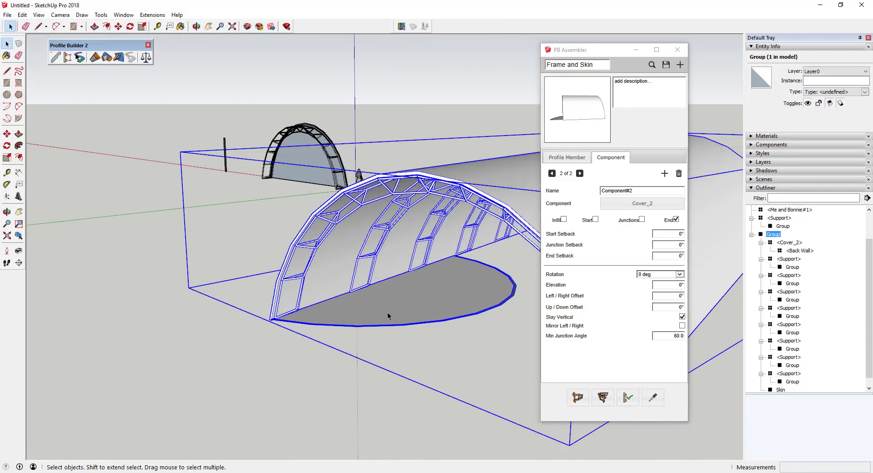
{"action": "scroll", "coordinate": [249, 329], "scroll_direction": "up", "scroll_amount": 4}
{"action": "middle_click_drag", "start_coordinate": [195, 299], "coordinate": [205, 302]}
{"action": "scroll", "coordinate": [206, 302], "scroll_direction": "down", "scroll_amount": 4}
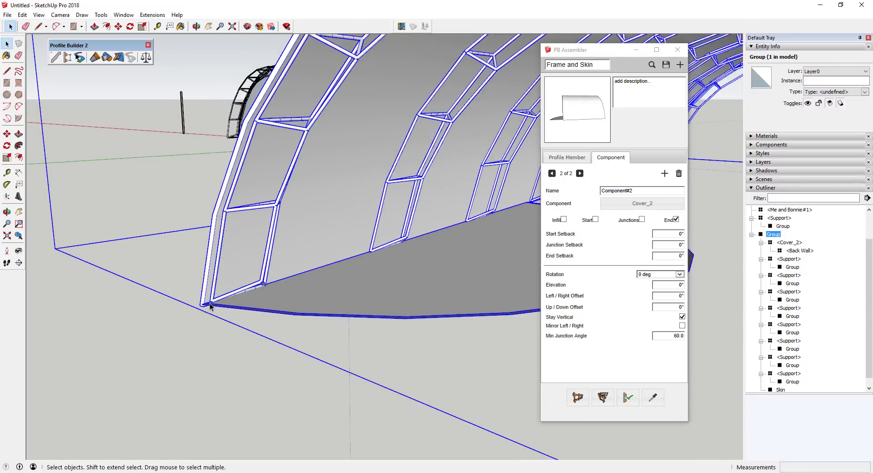
{"action": "scroll", "coordinate": [218, 302], "scroll_direction": "down", "scroll_amount": 3}
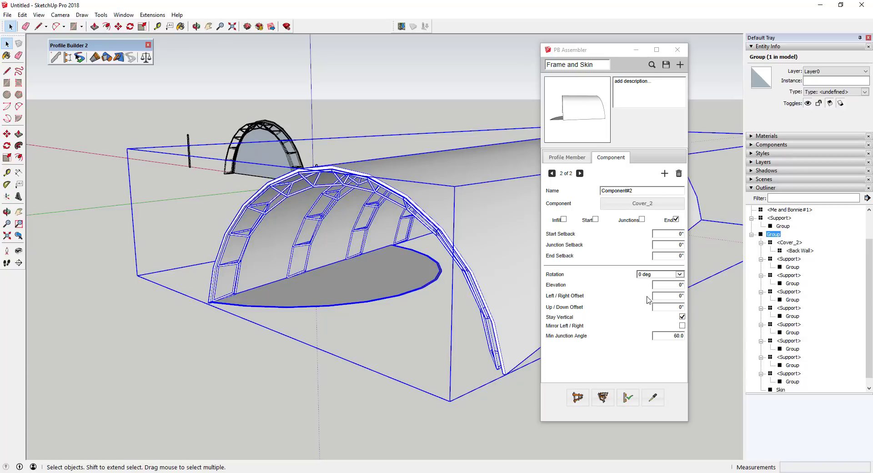
- Set the Cover_2 component's Rotation to 270 deg and apply it to the selected vault
{"action": "left_click", "coordinate": [663, 275]}
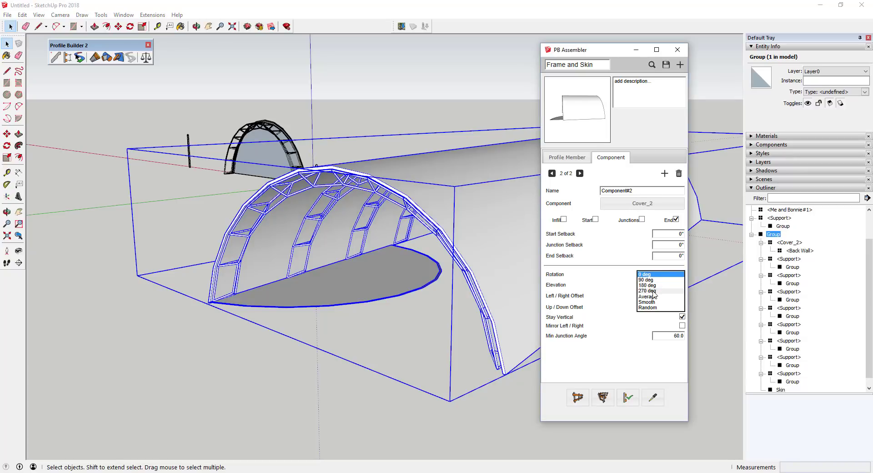
{"action": "left_click", "coordinate": [648, 291]}
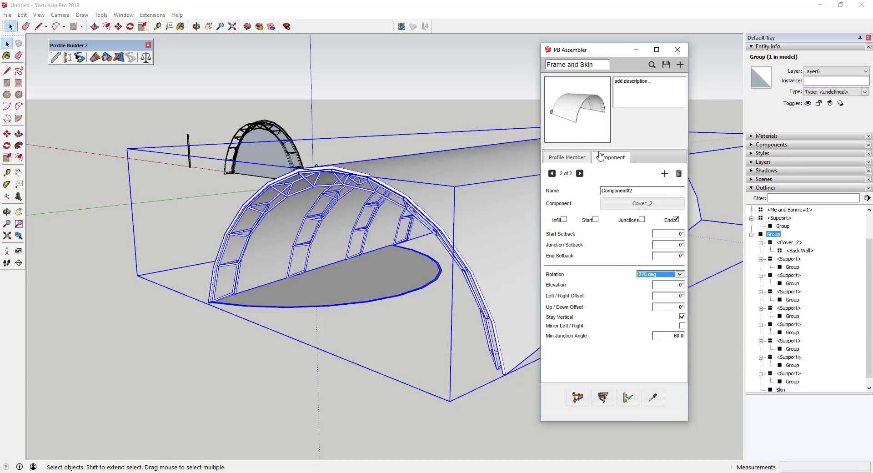
{"action": "left_click", "coordinate": [628, 397]}
{"action": "scroll", "coordinate": [409, 369], "scroll_direction": "up", "scroll_amount": 1}
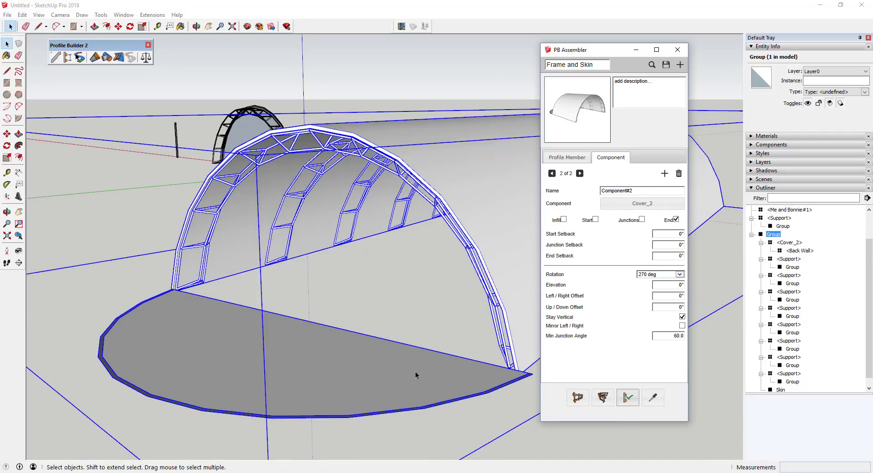
- Examine how the rotated Cover_2 arch's corners line up with the truss bases and skin edge at the vault's end
{"action": "middle_click_drag", "start_coordinate": [187, 336], "coordinate": [409, 349]}
{"action": "scroll", "coordinate": [334, 344], "scroll_direction": "down", "scroll_amount": 4}
{"action": "scroll", "coordinate": [201, 337], "scroll_direction": "up", "scroll_amount": 3}
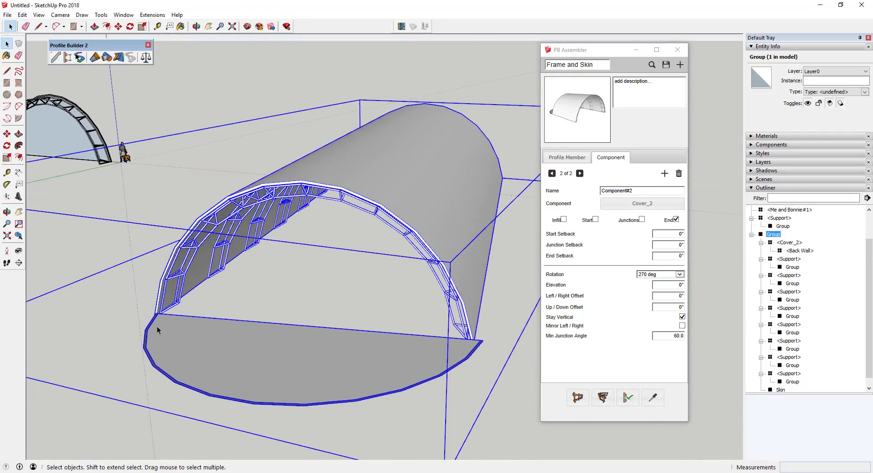
{"action": "middle_click_drag", "start_coordinate": [157, 327], "coordinate": [391, 340]}
{"action": "scroll", "coordinate": [334, 340], "scroll_direction": "down", "scroll_amount": 3}
{"action": "scroll", "coordinate": [186, 340], "scroll_direction": "up", "scroll_amount": 5}
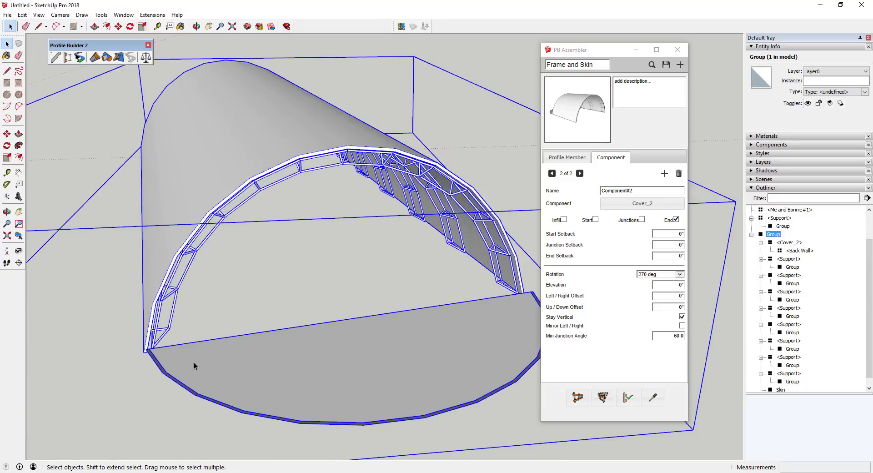
{"action": "scroll", "coordinate": [245, 326], "scroll_direction": "down", "scroll_amount": 3}
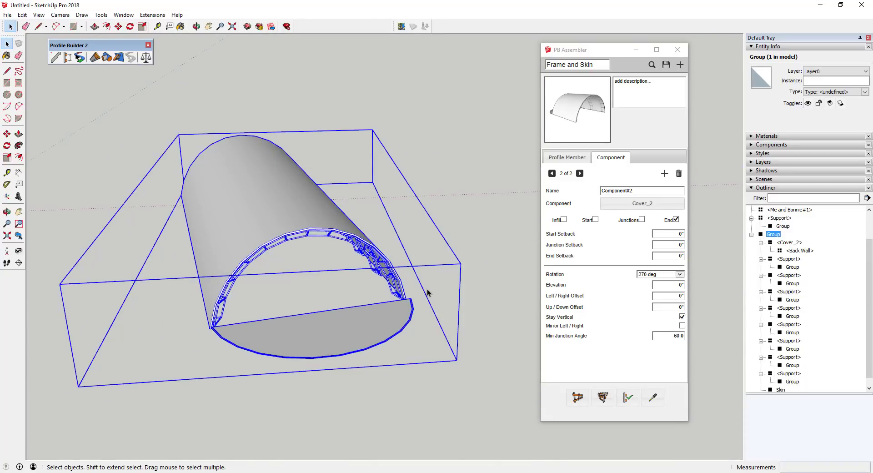
{"action": "scroll", "coordinate": [408, 315], "scroll_direction": "up", "scroll_amount": 5}
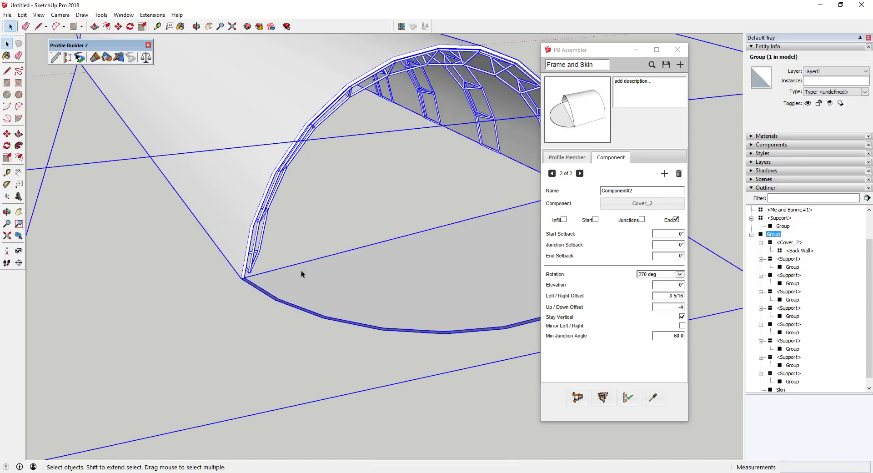
{"action": "scroll", "coordinate": [241, 278], "scroll_direction": "up", "scroll_amount": 3}
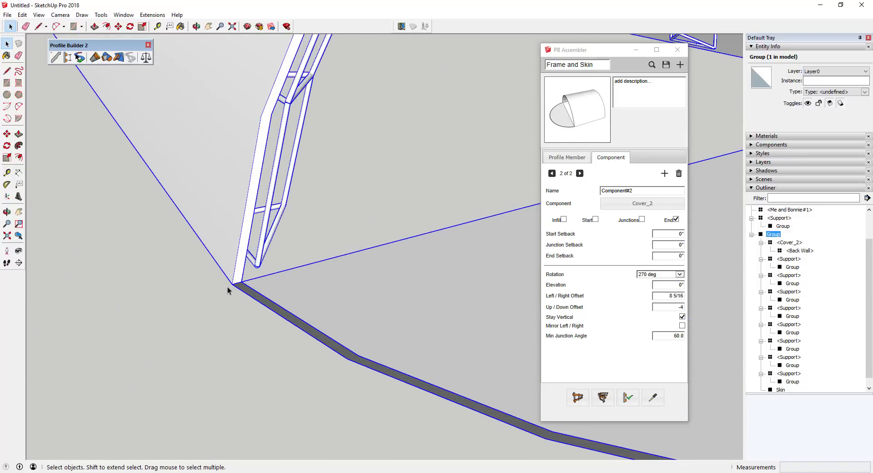
{"action": "scroll", "coordinate": [231, 276], "scroll_direction": "down", "scroll_amount": 3}
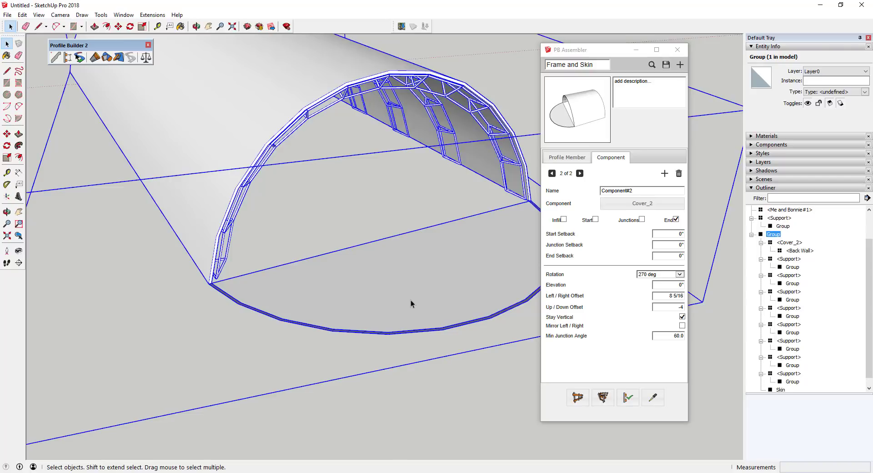
{"action": "scroll", "coordinate": [220, 266], "scroll_direction": "up", "scroll_amount": 4}
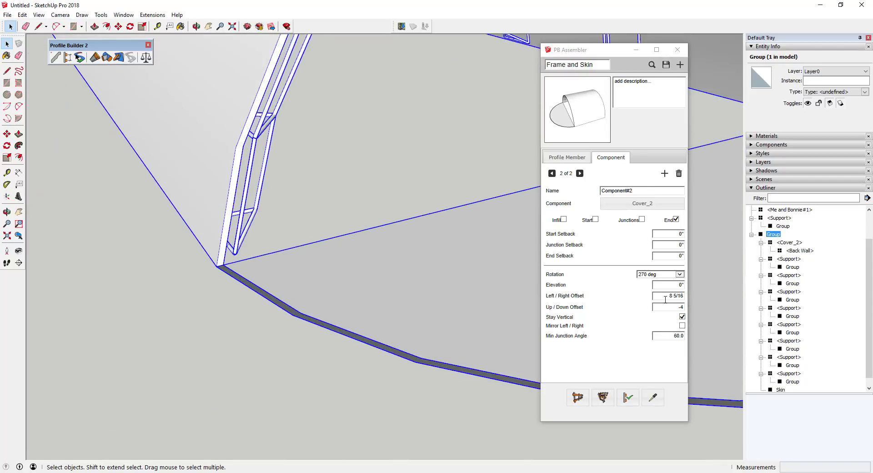
{"action": "middle_click_drag", "start_coordinate": [340, 287], "coordinate": [358, 305]}
{"action": "scroll", "coordinate": [358, 304], "scroll_direction": "down", "scroll_amount": 5}
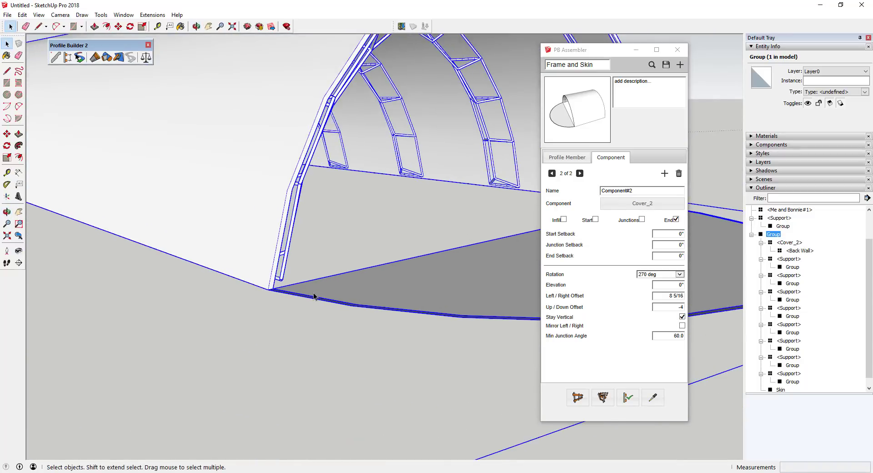
- Open the Cover_2 end wall component nested inside the vault group for editing
{"action": "scroll", "coordinate": [246, 279], "scroll_direction": "down", "scroll_amount": 6}
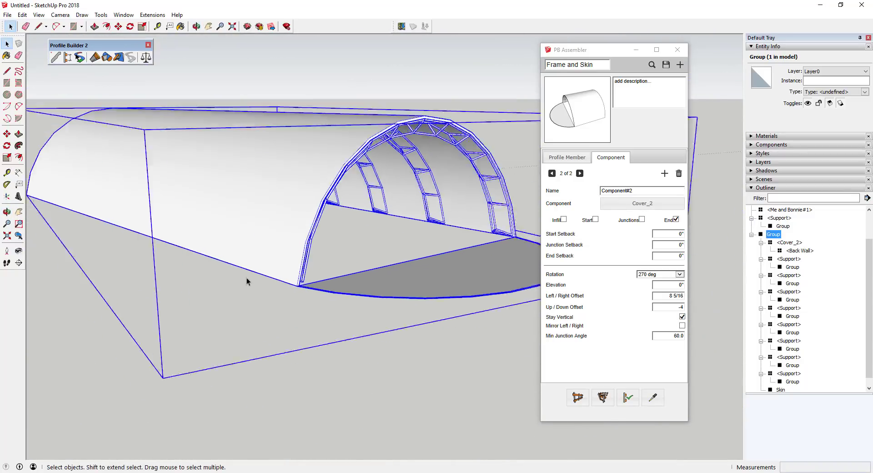
{"action": "middle_click_drag", "start_coordinate": [284, 281], "coordinate": [512, 288]}
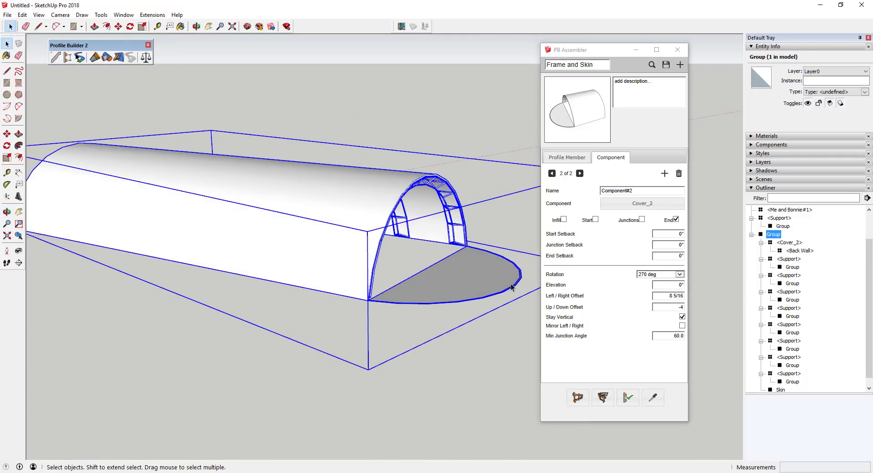
{"action": "double_click", "coordinate": [465, 272]}
{"action": "left_click", "coordinate": [473, 275]}
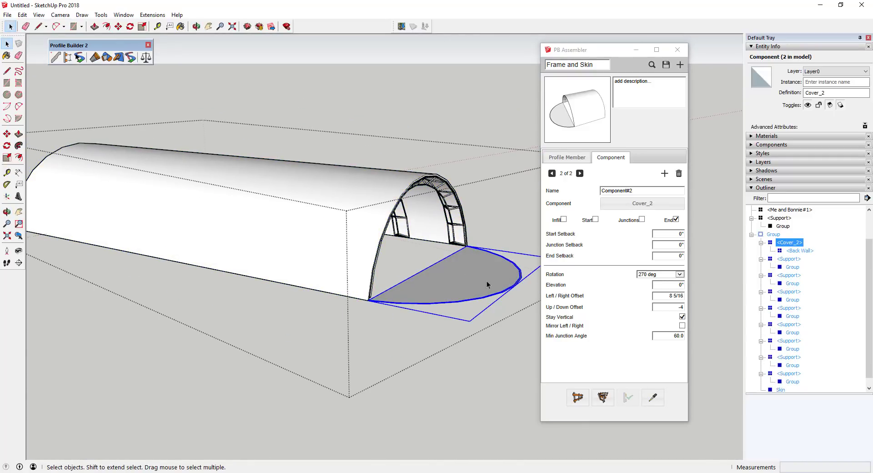
{"action": "double_click", "coordinate": [438, 282]}
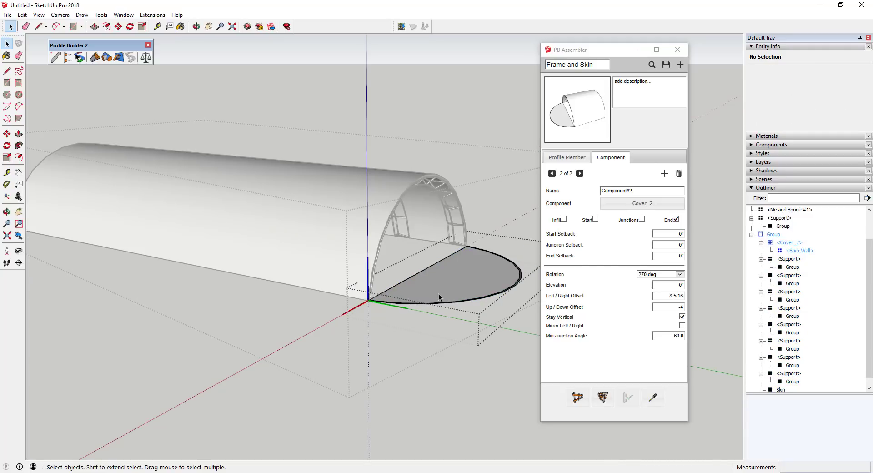
- Rotate all of Cover_2's geometry upright about its straight base edge along the red axis, and leave the component and group
{"action": "key", "text": "ctrl+a"}
{"action": "scroll", "coordinate": [369, 300], "scroll_direction": "up", "scroll_amount": 5}
{"action": "middle_click_drag", "start_coordinate": [368, 297], "coordinate": [467, 305]}
{"action": "key", "text": "q"}
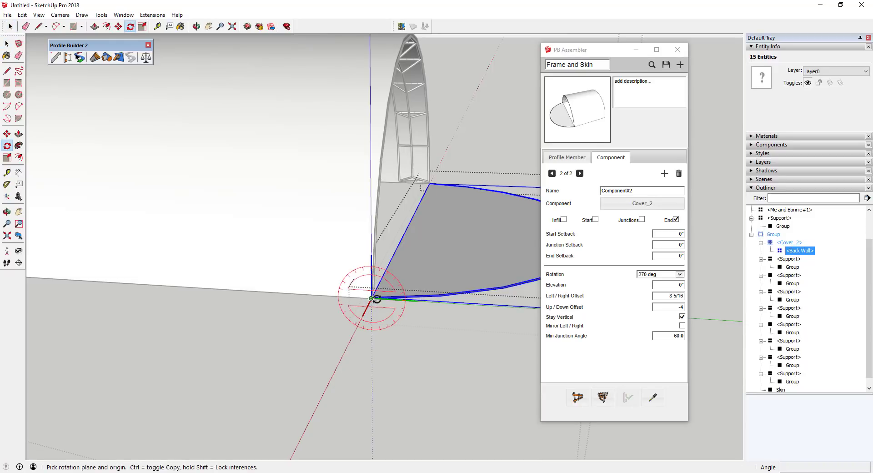
{"action": "left_click", "coordinate": [372, 299]}
{"action": "left_click", "coordinate": [360, 303]}
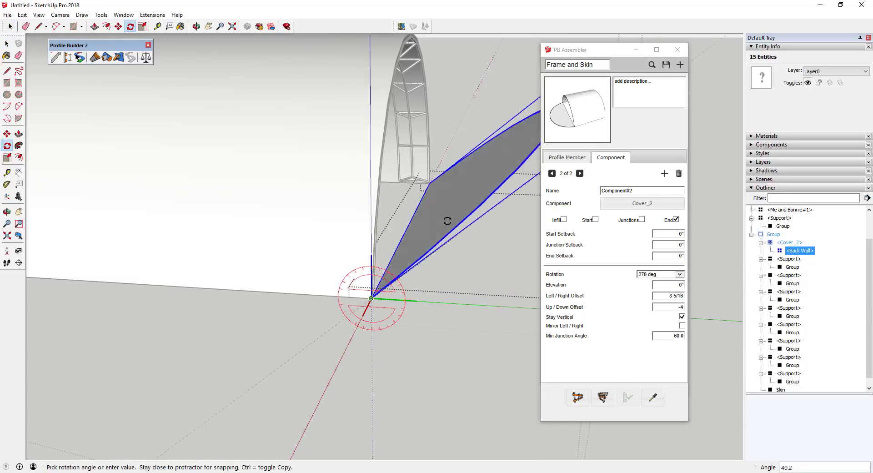
{"action": "left_click", "coordinate": [387, 103]}
{"action": "scroll", "coordinate": [411, 257], "scroll_direction": "down", "scroll_amount": 4}
{"action": "key", "text": "space"}
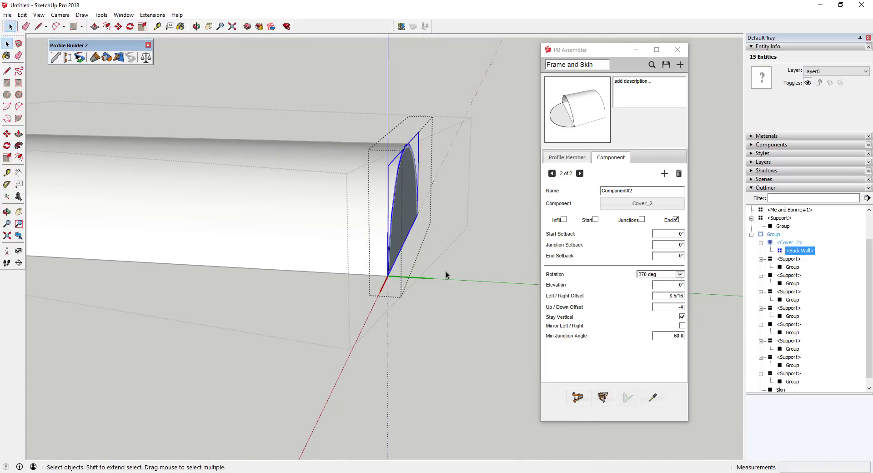
{"action": "left_click", "coordinate": [485, 242]}
{"action": "left_click", "coordinate": [487, 242]}
- Examine the edited vault from both ends, comparing its closed end wall and open truss interior with the source arch
{"action": "middle_click_drag", "start_coordinate": [488, 240], "coordinate": [30, 182]}
{"action": "middle_click_drag", "start_coordinate": [478, 176], "coordinate": [86, 188]}
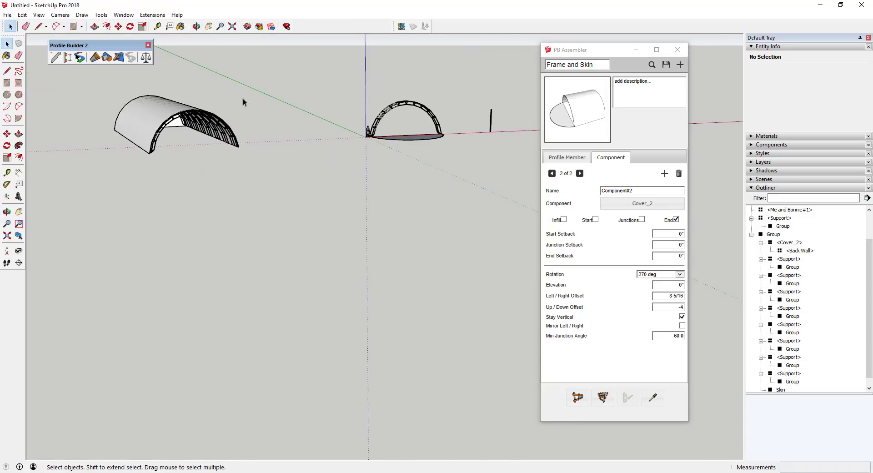
{"action": "middle_click_drag", "start_coordinate": [199, 176], "coordinate": [152, 121]}
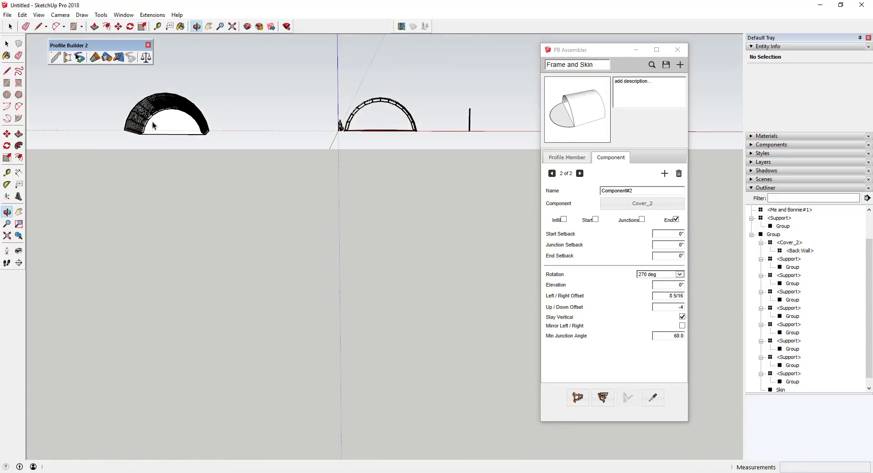
{"action": "middle_click_drag", "start_coordinate": [251, 119], "coordinate": [390, 130]}
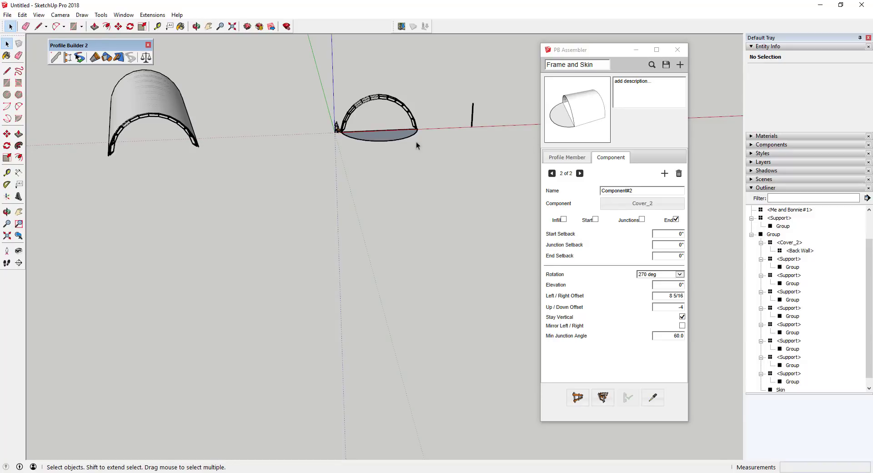
{"action": "middle_click_drag", "start_coordinate": [180, 154], "coordinate": [269, 153]}
{"action": "scroll", "coordinate": [368, 230], "scroll_direction": "up", "scroll_amount": 6}
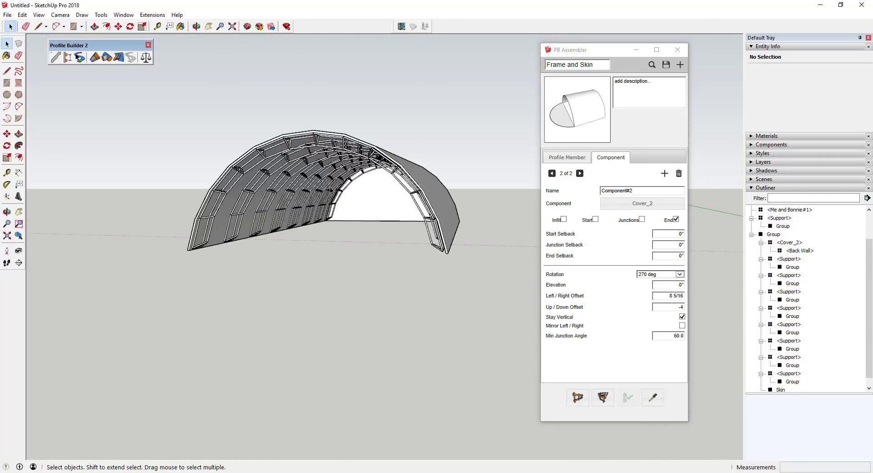
{"action": "middle_click_drag", "start_coordinate": [326, 183], "coordinate": [338, 192]}
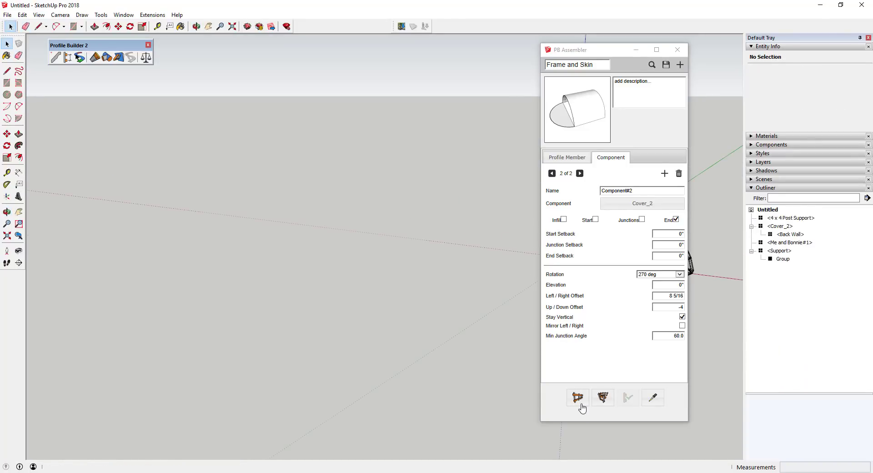
- Build a new Frame and Skin assembly 80' long along the green axis
{"action": "left_click", "coordinate": [577, 397]}
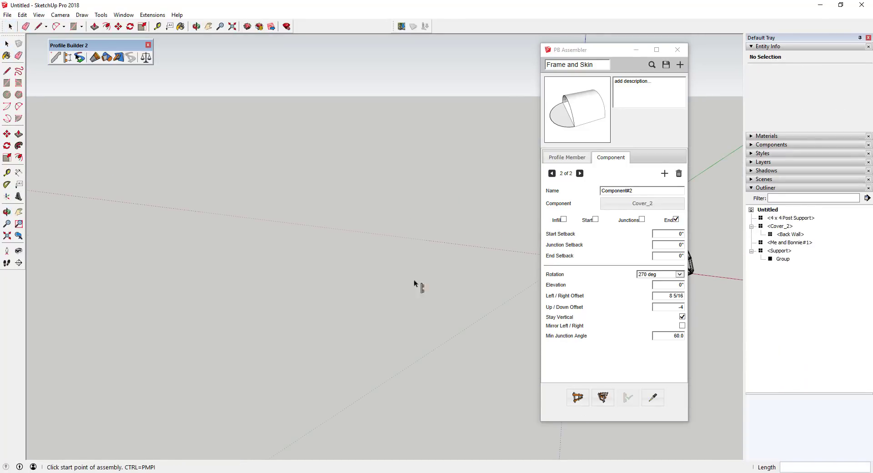
{"action": "left_click", "coordinate": [390, 231]}
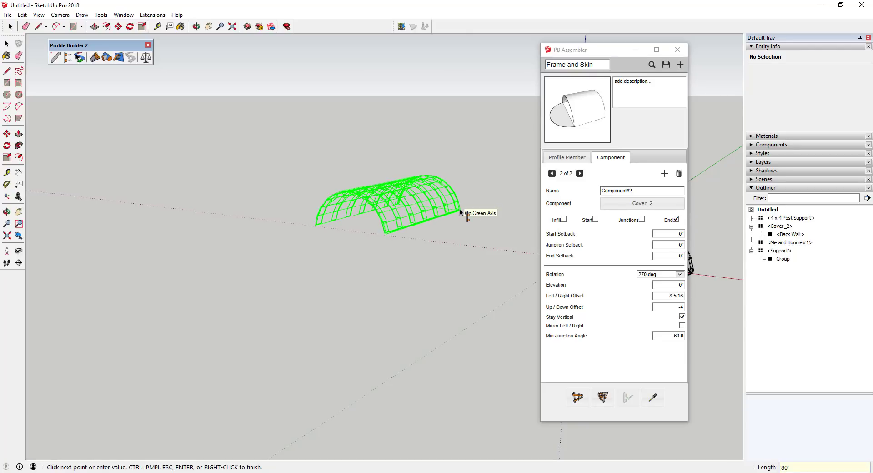
{"action": "left_click", "coordinate": [460, 212]}
- Examine the new vault's end wall, skin and interior trusses from both ends
{"action": "middle_click_drag", "start_coordinate": [413, 205], "coordinate": [243, 222]}
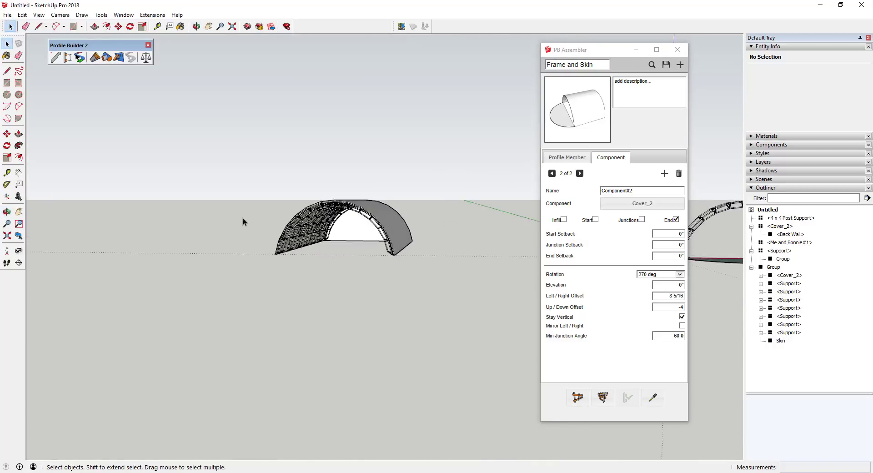
{"action": "scroll", "coordinate": [244, 222], "scroll_direction": "up", "scroll_amount": 5}
{"action": "middle_click_drag", "start_coordinate": [368, 222], "coordinate": [313, 204]}
{"action": "scroll", "coordinate": [273, 253], "scroll_direction": "down", "scroll_amount": 3}
{"action": "scroll", "coordinate": [314, 204], "scroll_direction": "down", "scroll_amount": 3}
{"action": "scroll", "coordinate": [424, 212], "scroll_direction": "up", "scroll_amount": 3}
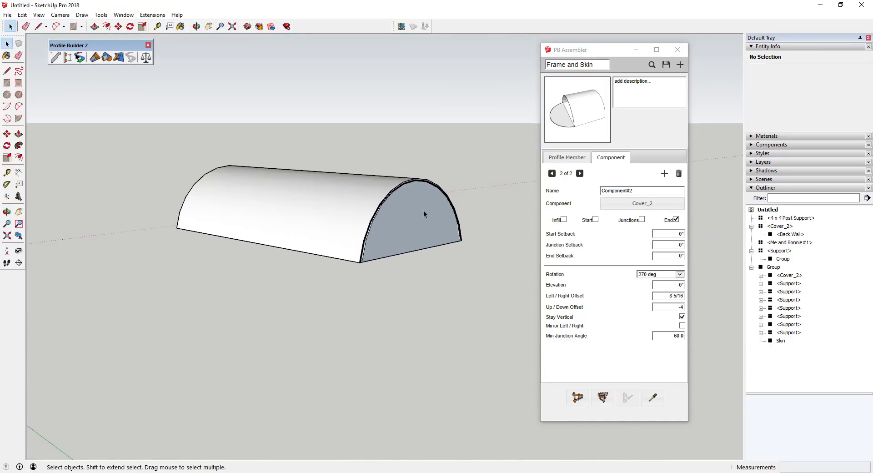
{"action": "scroll", "coordinate": [424, 211], "scroll_direction": "up", "scroll_amount": 4}
{"action": "left_click", "coordinate": [347, 288]}
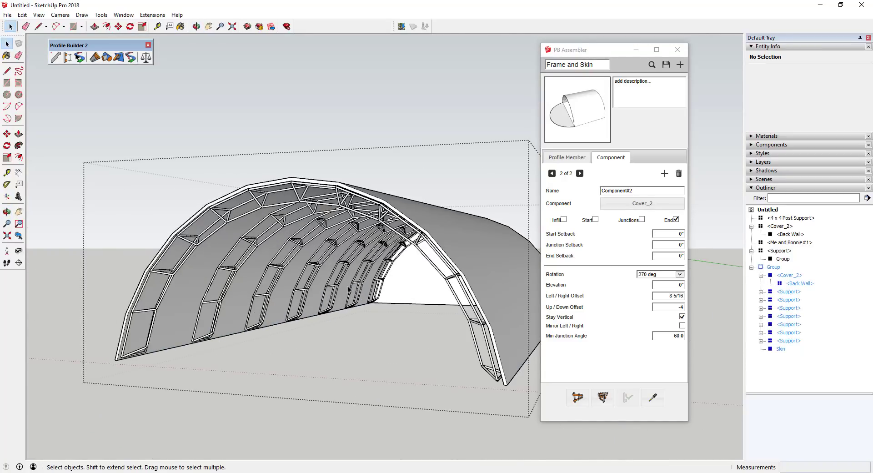
- Save the assembly as Frame and Skin, overwriting the existing file in the 52 Smart Buildings with Profile Builder folder
{"action": "left_click", "coordinate": [665, 65]}
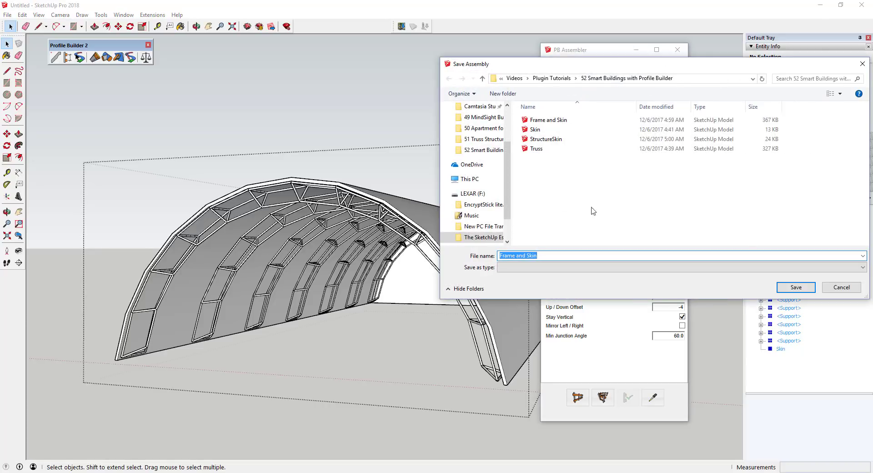
{"action": "double_click", "coordinate": [556, 121]}
{"action": "left_click", "coordinate": [455, 244]}
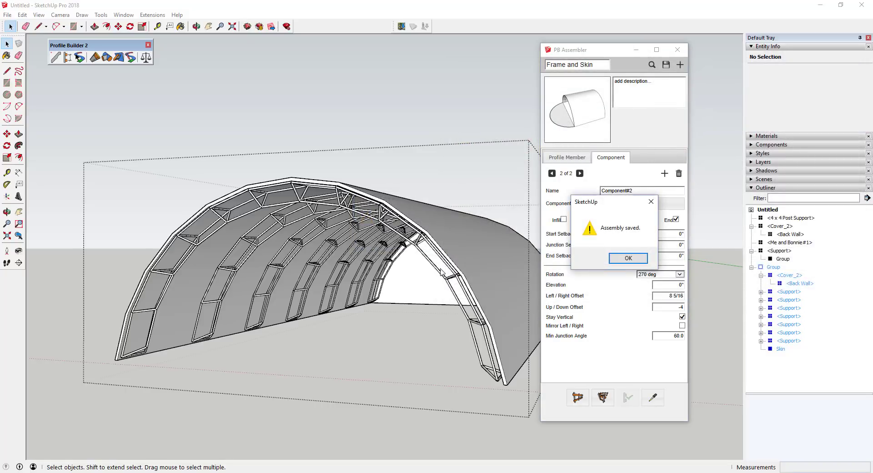
{"action": "left_click", "coordinate": [633, 258]}
- Close the assembly editor and select the 4 x 4 Post Support component standing beyond the arch
{"action": "scroll", "coordinate": [272, 262], "scroll_direction": "down", "scroll_amount": 4}
{"action": "middle_click_drag", "start_coordinate": [324, 250], "coordinate": [320, 274]}
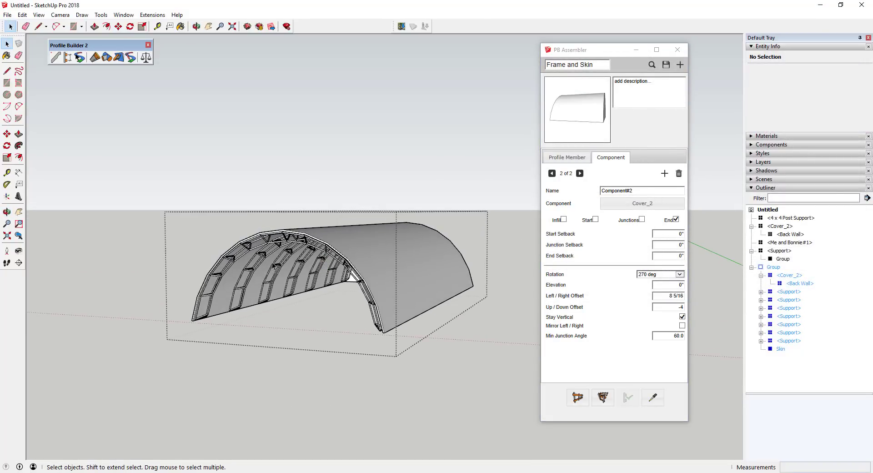
{"action": "scroll", "coordinate": [223, 236], "scroll_direction": "down", "scroll_amount": 6}
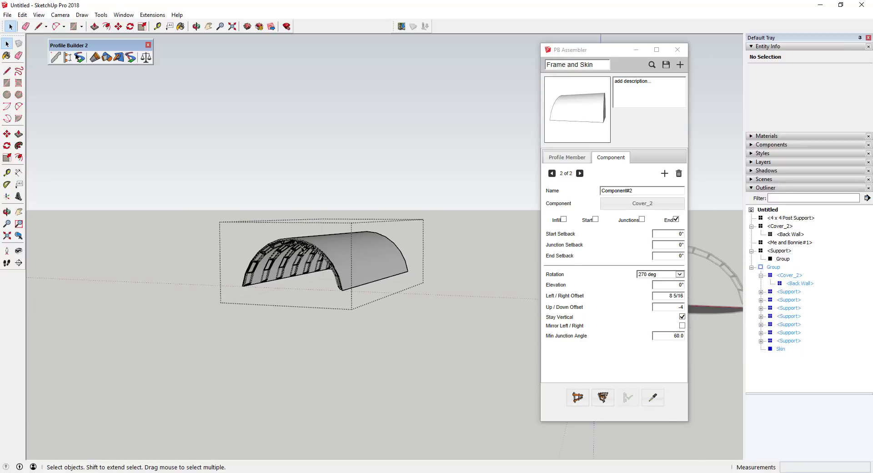
{"action": "scroll", "coordinate": [473, 253], "scroll_direction": "up", "scroll_amount": 7}
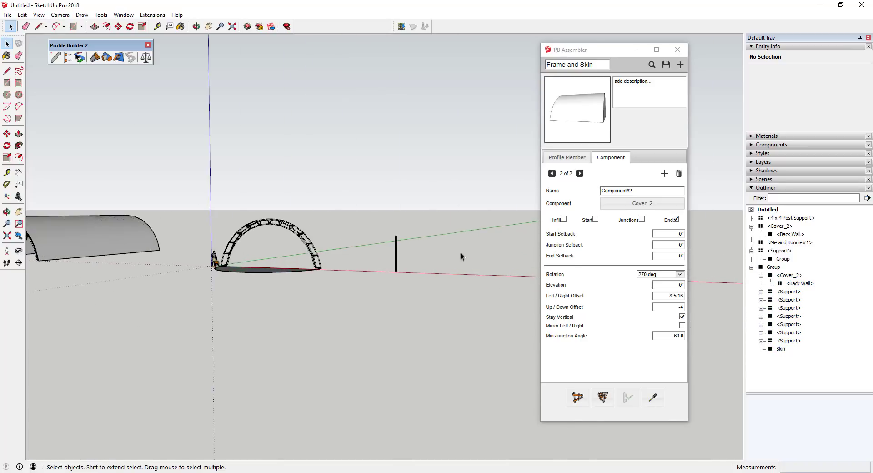
{"action": "scroll", "coordinate": [400, 257], "scroll_direction": "up", "scroll_amount": 4}
{"action": "left_click", "coordinate": [358, 241]}
{"action": "scroll", "coordinate": [359, 241], "scroll_direction": "down", "scroll_amount": 1}
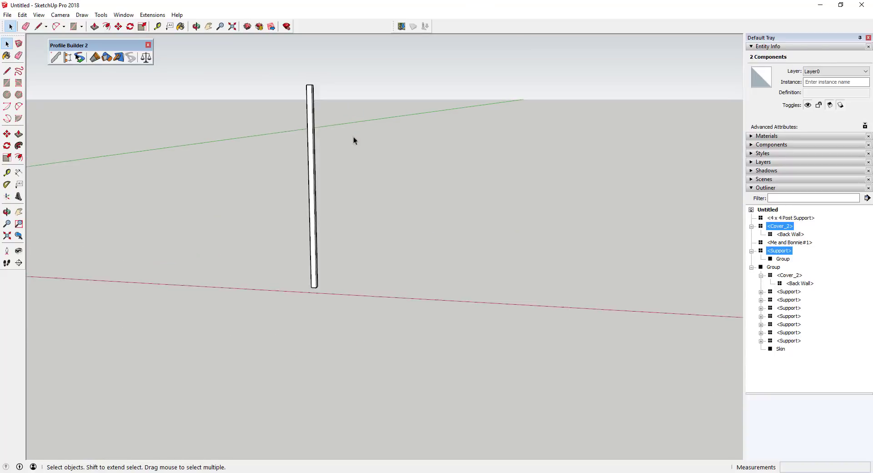
{"action": "scroll", "coordinate": [353, 136], "scroll_direction": "down", "scroll_amount": 3}
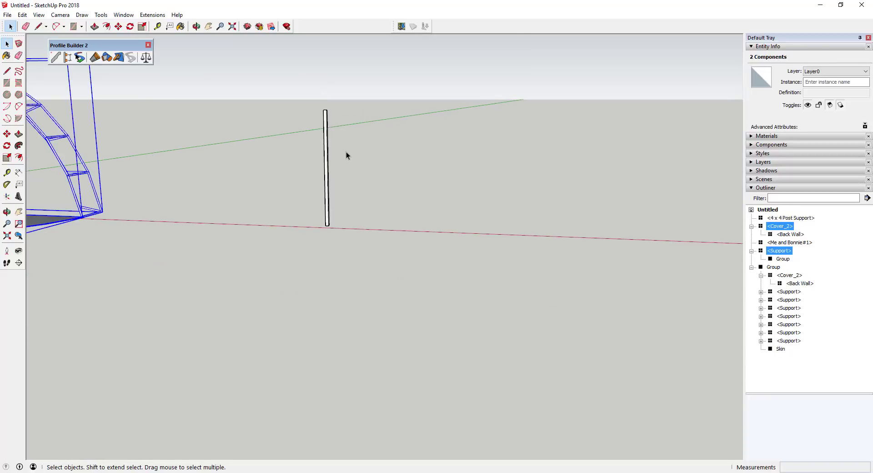
{"action": "middle_click_drag", "start_coordinate": [342, 155], "coordinate": [327, 156]}
{"action": "left_click", "coordinate": [327, 156]}
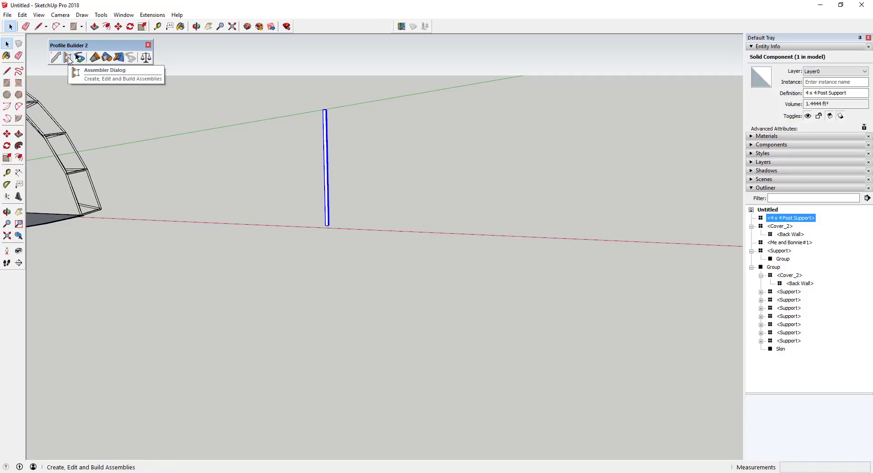
- Create a new Profile Builder assembly named Steel Building
{"action": "left_click", "coordinate": [68, 59]}
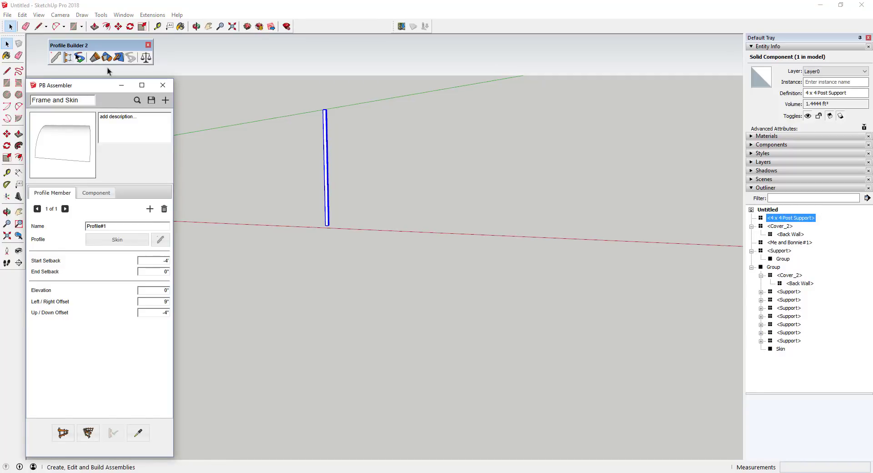
{"action": "left_click", "coordinate": [166, 101]}
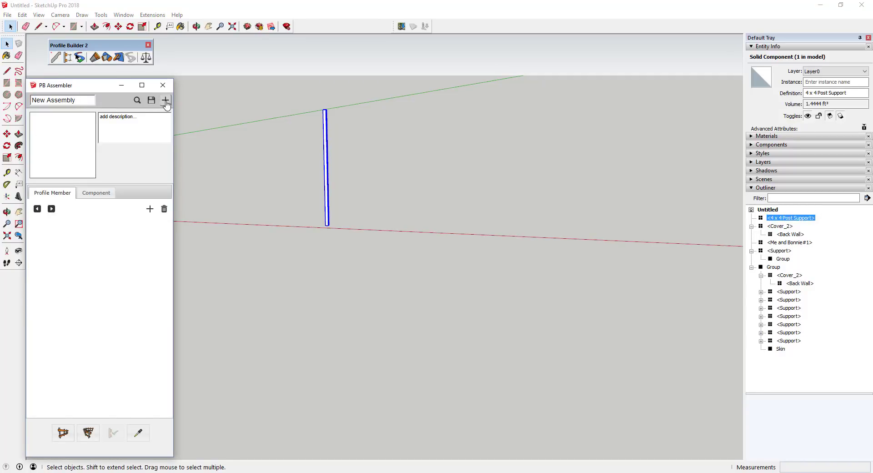
{"action": "triple_click", "coordinate": [78, 96]}
{"action": "type", "text": "Steel Building"}
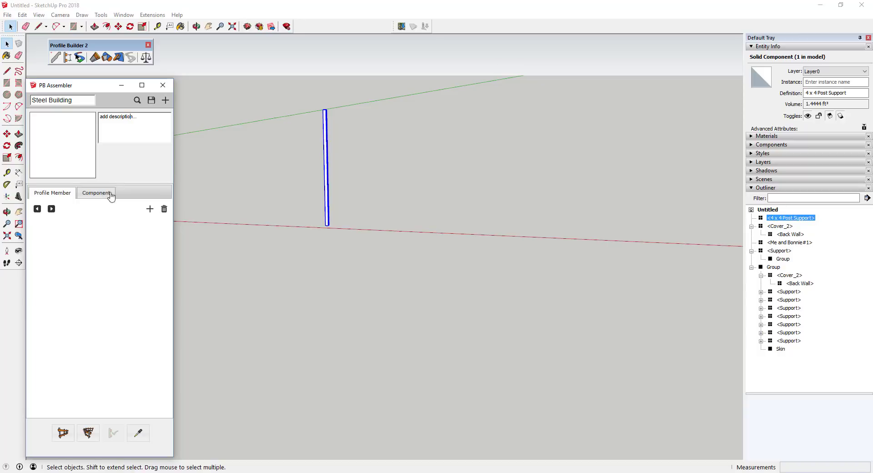
- Add a component to the Steel Building assembly using the 4 x 4 Post Support picked from the model
{"action": "left_click", "coordinate": [89, 195]}
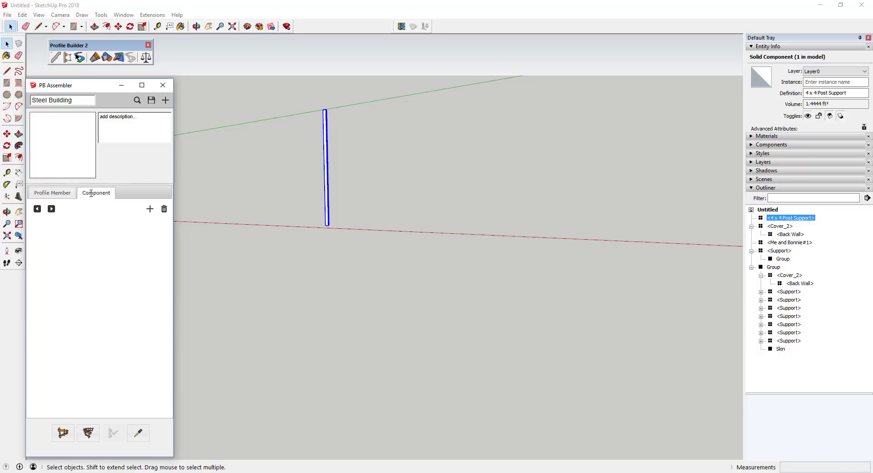
{"action": "left_click", "coordinate": [151, 213]}
{"action": "left_click", "coordinate": [123, 246]}
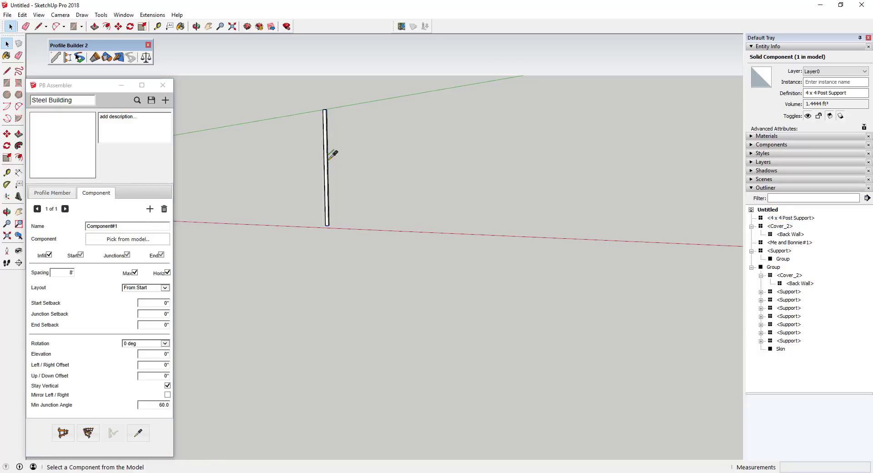
{"action": "left_click", "coordinate": [330, 145]}
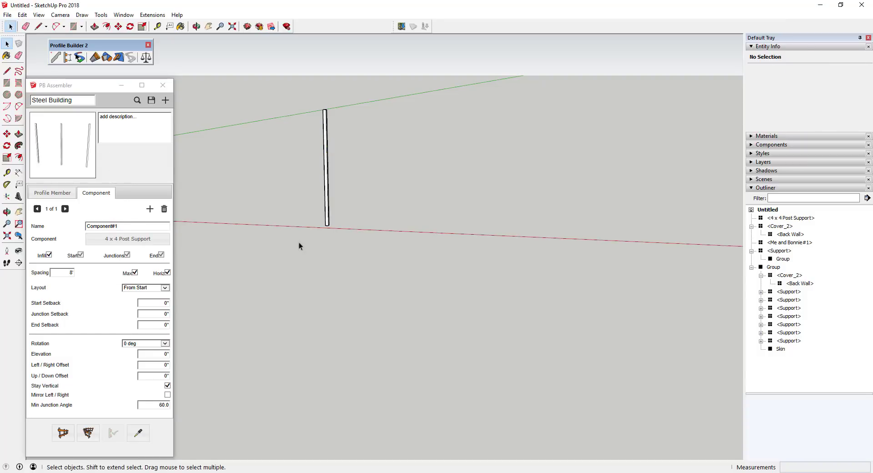
- Build a 20' test run of the Steel Building assembly beside the original post
{"action": "left_click", "coordinate": [63, 433]}
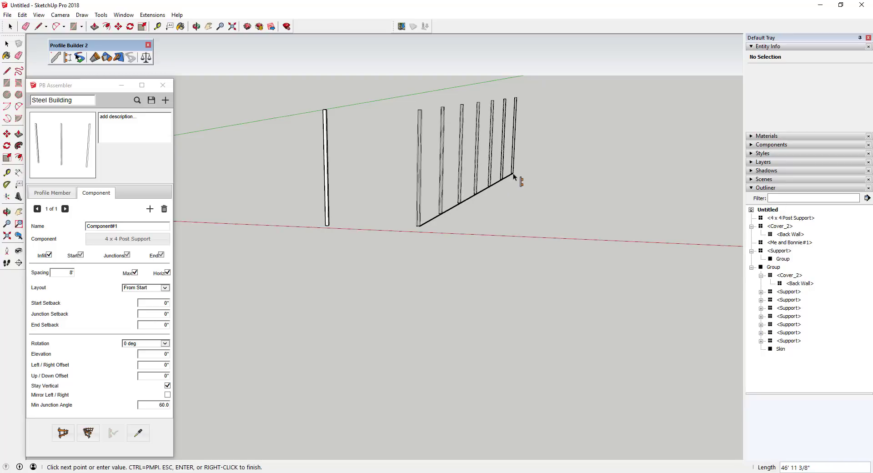
{"action": "type", "text": "20"}
{"action": "key", "text": "Return"}
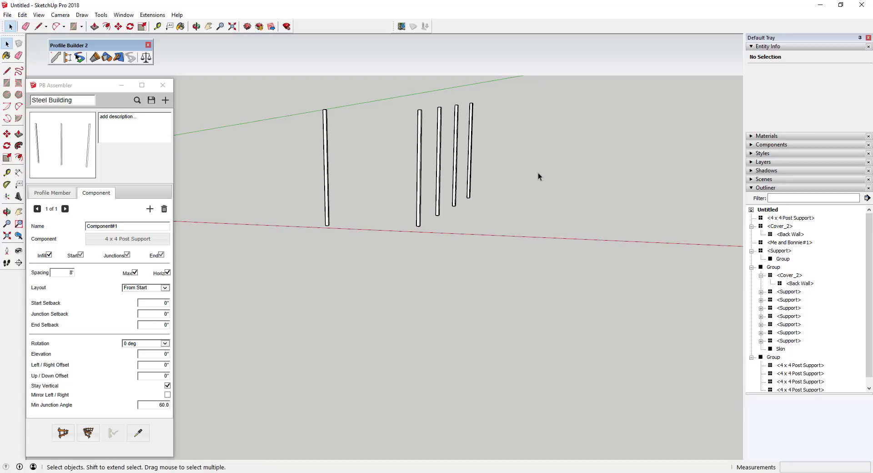
{"action": "middle_click_drag", "start_coordinate": [539, 173], "coordinate": [423, 227]}
{"action": "scroll", "coordinate": [423, 227], "scroll_direction": "up", "scroll_amount": 2}
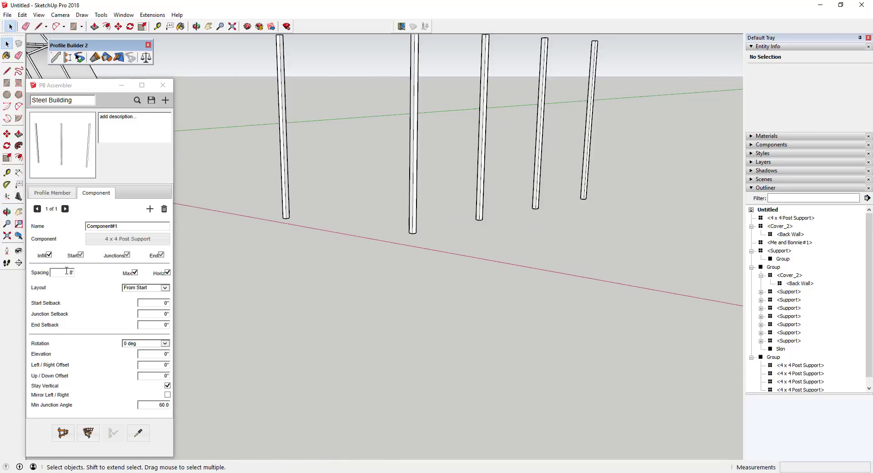
{"action": "scroll", "coordinate": [653, 216], "scroll_direction": "down", "scroll_amount": 4}
{"action": "middle_click_drag", "start_coordinate": [653, 216], "coordinate": [652, 135]}
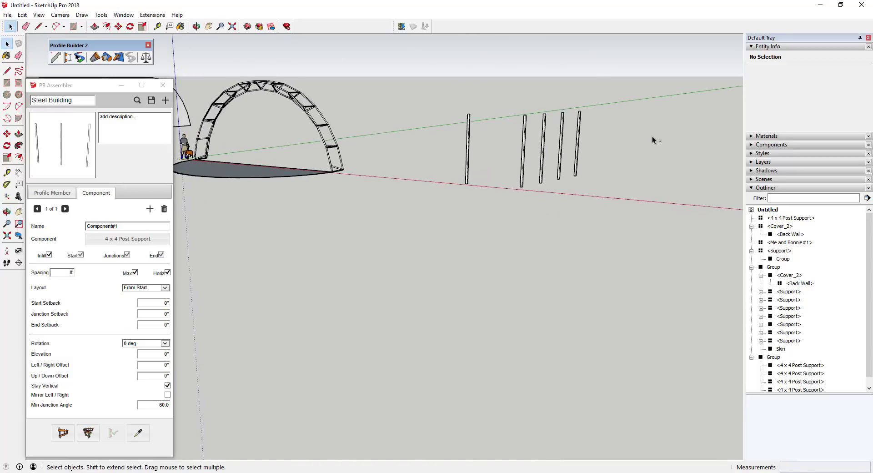
- Undo the 20' test run and rename the assembly's first component Post#1
{"action": "key", "text": "ctrl+z"}
{"action": "scroll", "coordinate": [562, 124], "scroll_direction": "up", "scroll_amount": 3}
{"action": "scroll", "coordinate": [249, 210], "scroll_direction": "down", "scroll_amount": 1}
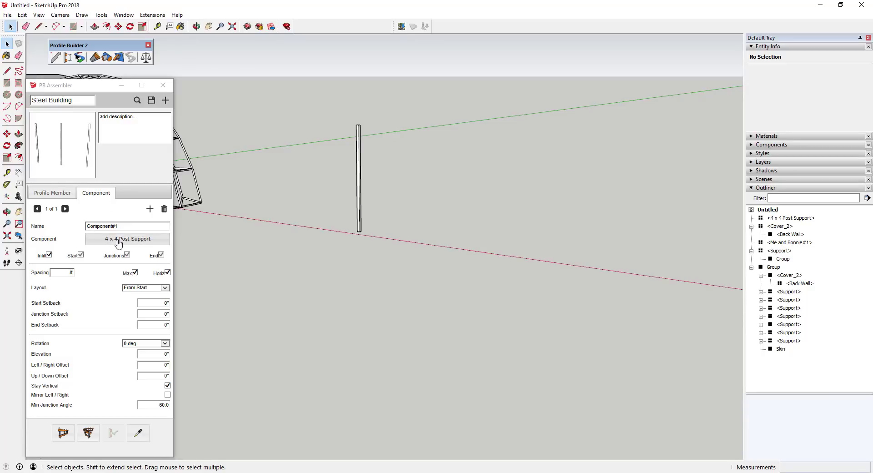
{"action": "left_click", "coordinate": [130, 229]}
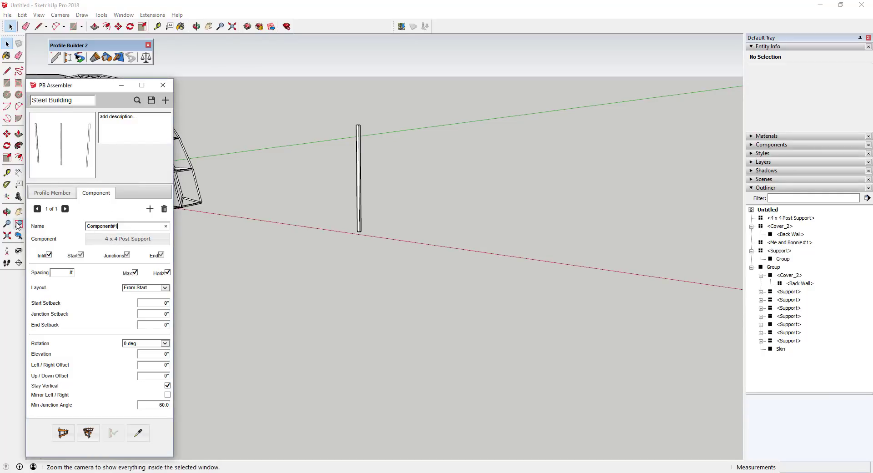
{"action": "left_click_drag", "start_coordinate": [113, 227], "coordinate": [78, 226]}
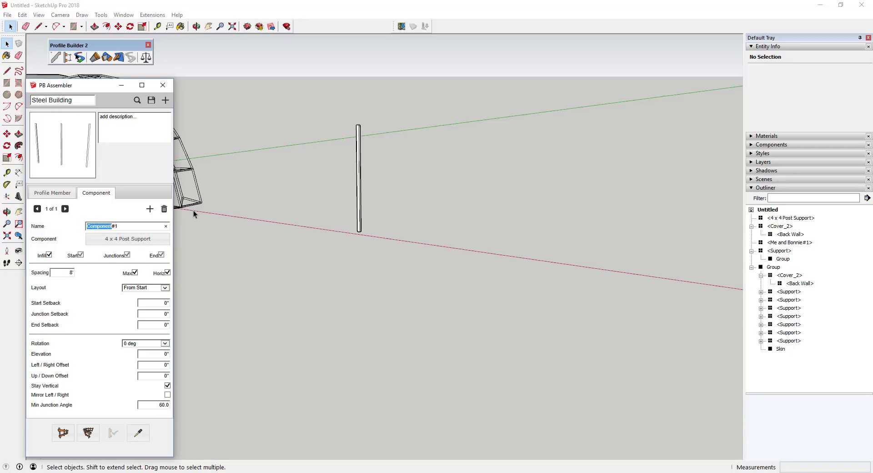
{"action": "type", "text": "Post"}
- Add a second component using the 4 x 4 Post Support from the model, with a 20' left/right offset
{"action": "left_click", "coordinate": [149, 209]}
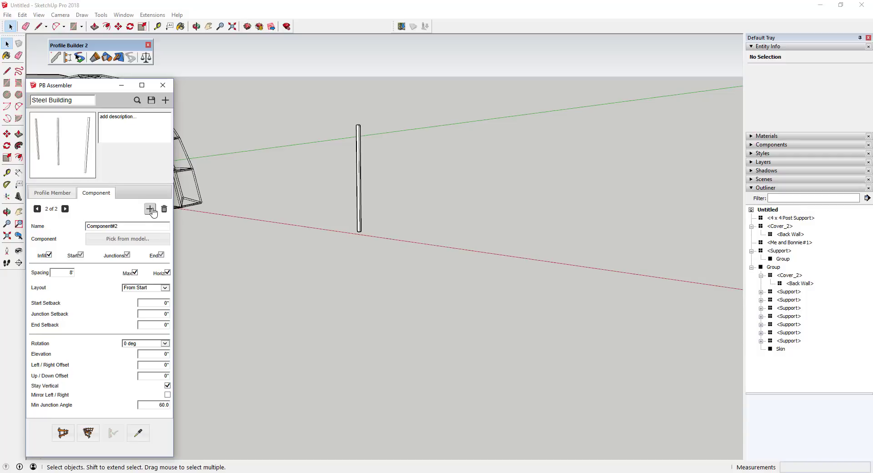
{"action": "left_click", "coordinate": [128, 239]}
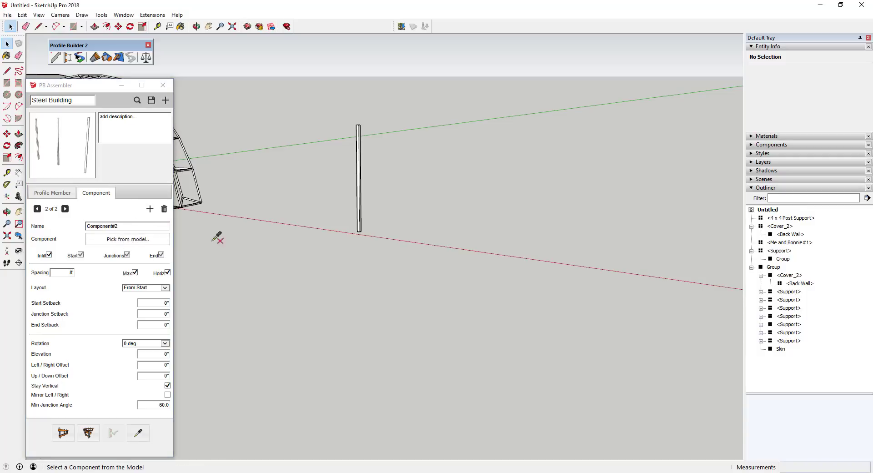
{"action": "left_click", "coordinate": [359, 213]}
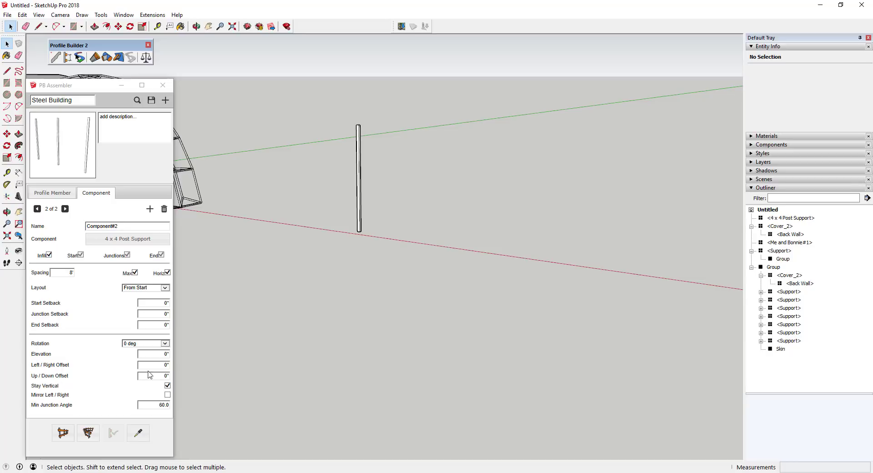
{"action": "left_click", "coordinate": [159, 355]}
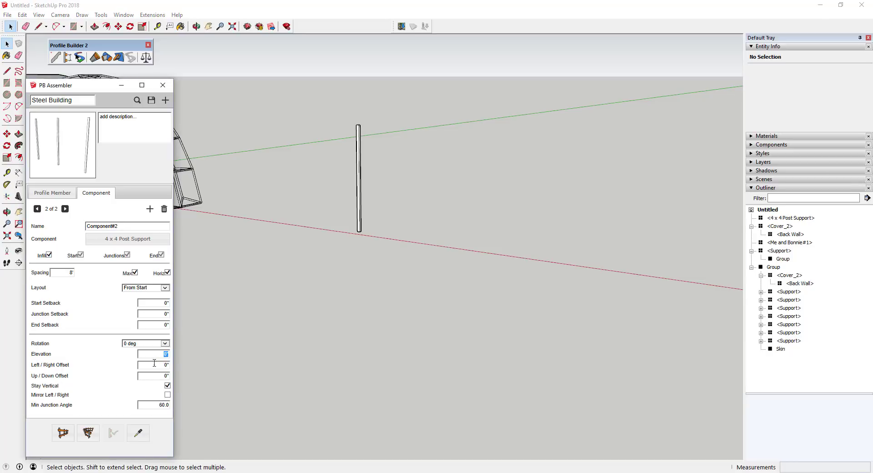
{"action": "type", "text": "20'"}
{"action": "key", "text": "Tab"}
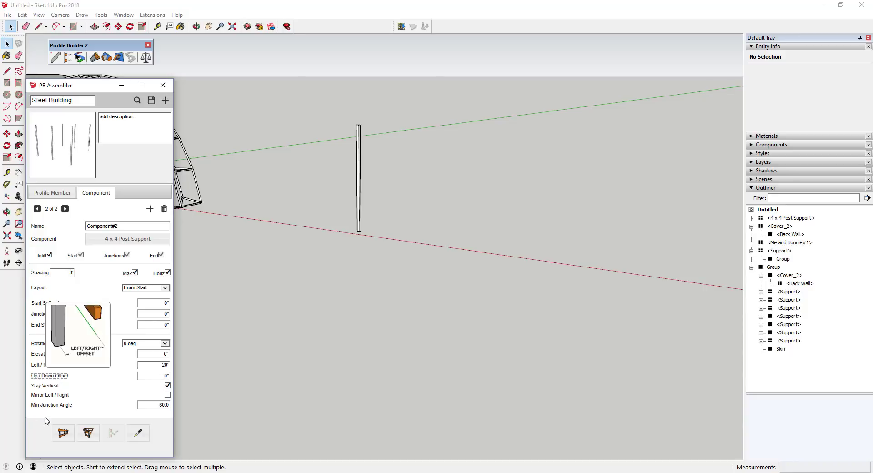
- Build a two-row test run of the assembly beside the original post, about 26' 6" long along the green axis
{"action": "left_click", "coordinate": [63, 433]}
{"action": "left_click", "coordinate": [454, 240]}
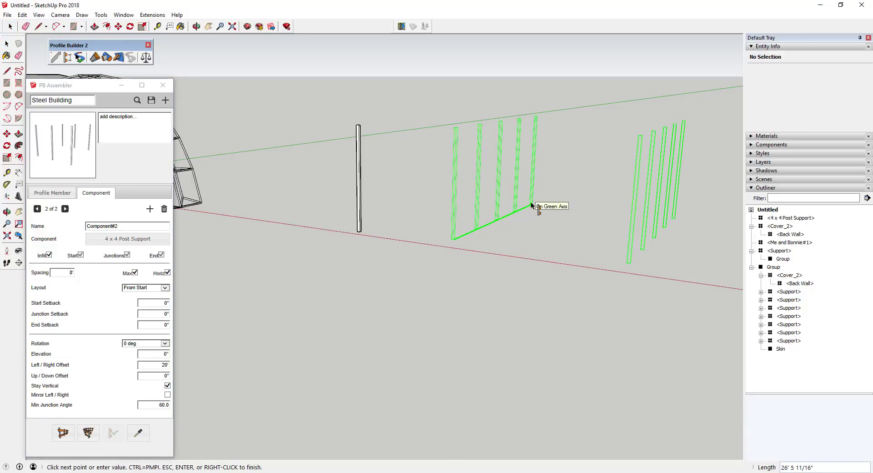
{"action": "left_click", "coordinate": [533, 205]}
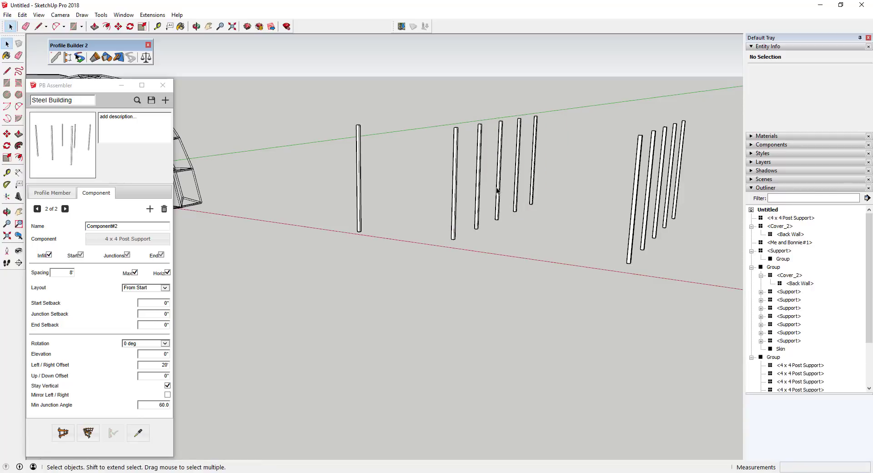
{"action": "scroll", "coordinate": [461, 186], "scroll_direction": "down", "scroll_amount": 4}
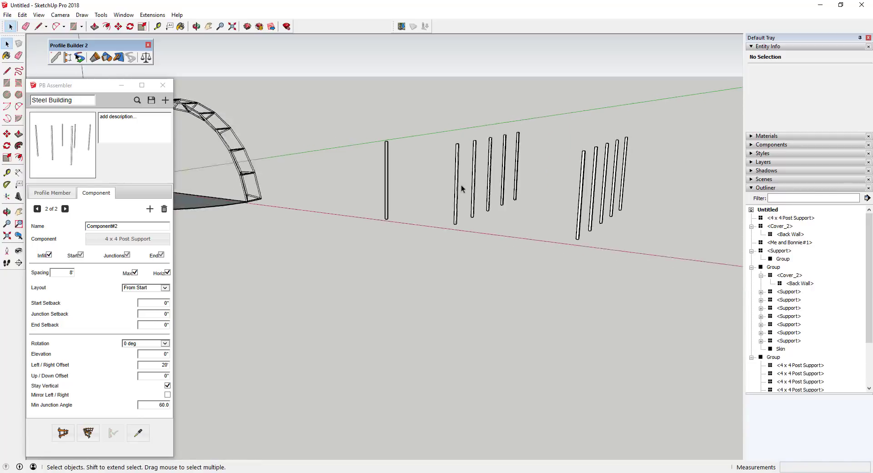
{"action": "scroll", "coordinate": [554, 191], "scroll_direction": "up", "scroll_amount": 4}
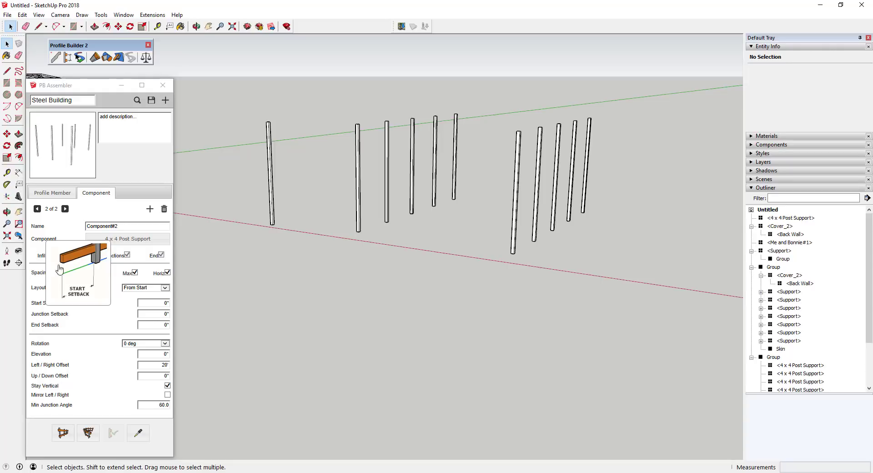
- Set the second component's spacing to 20' and apply the change to the built two-row run
{"action": "left_click_drag", "start_coordinate": [59, 274], "coordinate": [109, 274]}
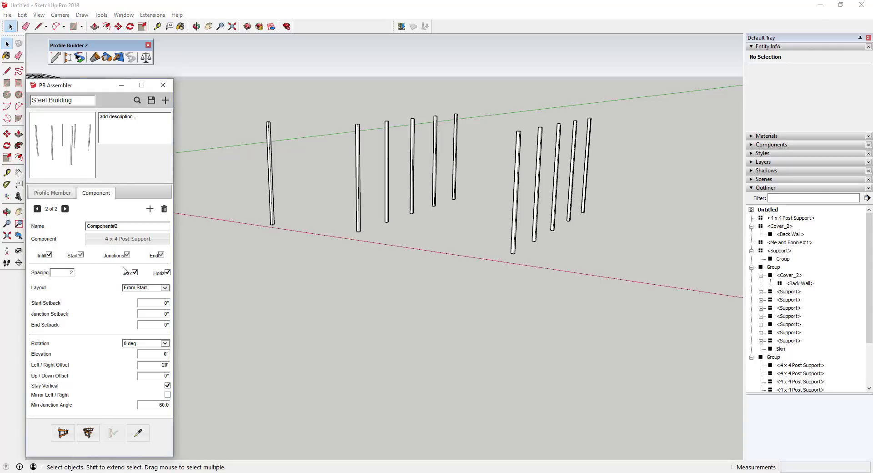
{"action": "left_click", "coordinate": [387, 155]}
{"action": "left_click", "coordinate": [113, 433]}
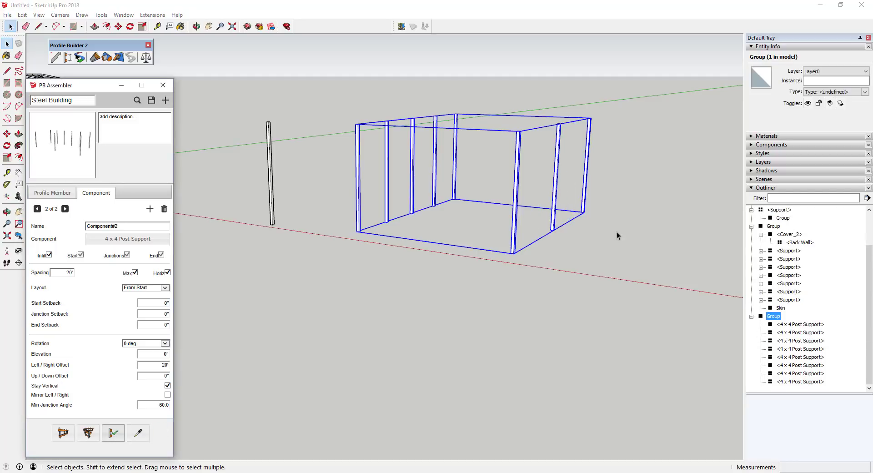
- Set the Post#1 component's spacing to 20' and update the built run with it
{"action": "left_click", "coordinate": [37, 209]}
{"action": "double_click", "coordinate": [73, 272]}
{"action": "type", "text": "20'"}
{"action": "left_click", "coordinate": [113, 432]}
- Add a third component named Post #3 using the 4 x 4 Post Support picked from the original post
{"action": "scroll", "coordinate": [438, 183], "scroll_direction": "down", "scroll_amount": 4}
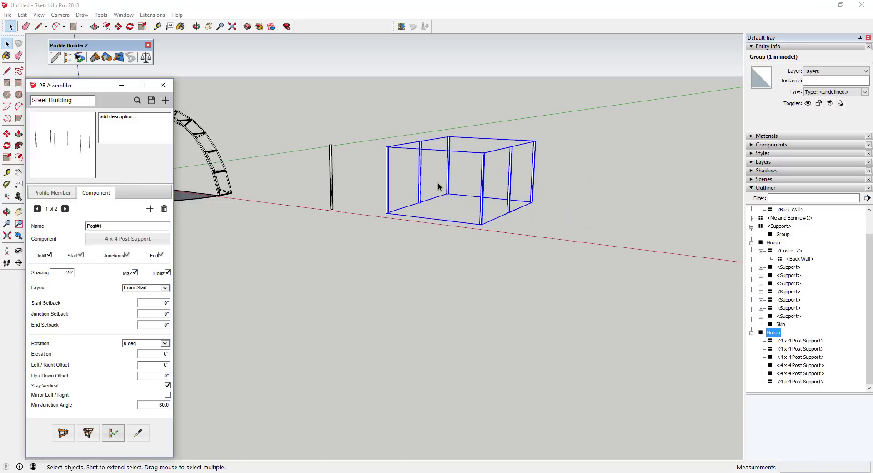
{"action": "scroll", "coordinate": [508, 185], "scroll_direction": "up", "scroll_amount": 4}
{"action": "scroll", "coordinate": [409, 172], "scroll_direction": "down", "scroll_amount": 2}
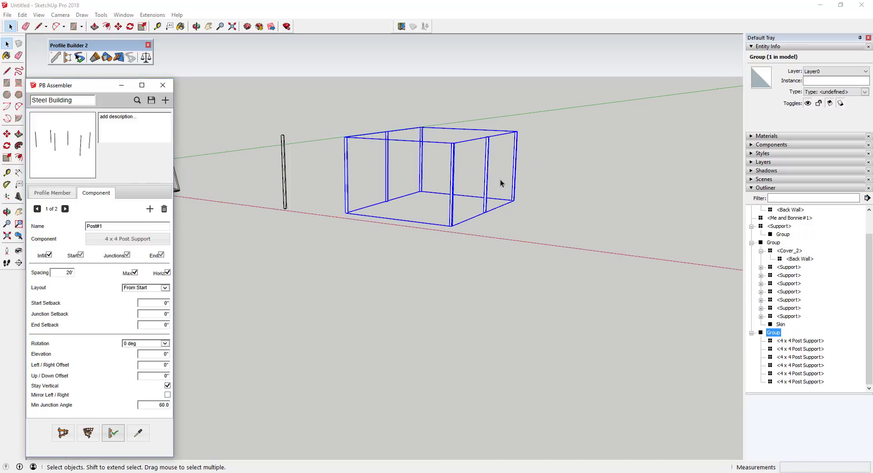
{"action": "scroll", "coordinate": [502, 185], "scroll_direction": "up", "scroll_amount": 3}
{"action": "middle_click_drag", "start_coordinate": [526, 172], "coordinate": [484, 143]}
{"action": "scroll", "coordinate": [370, 167], "scroll_direction": "down", "scroll_amount": 2}
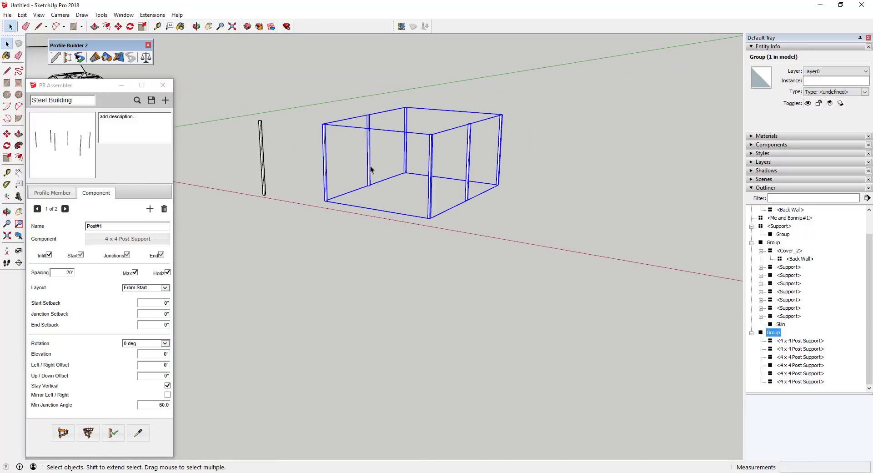
{"action": "scroll", "coordinate": [474, 171], "scroll_direction": "down", "scroll_amount": 2}
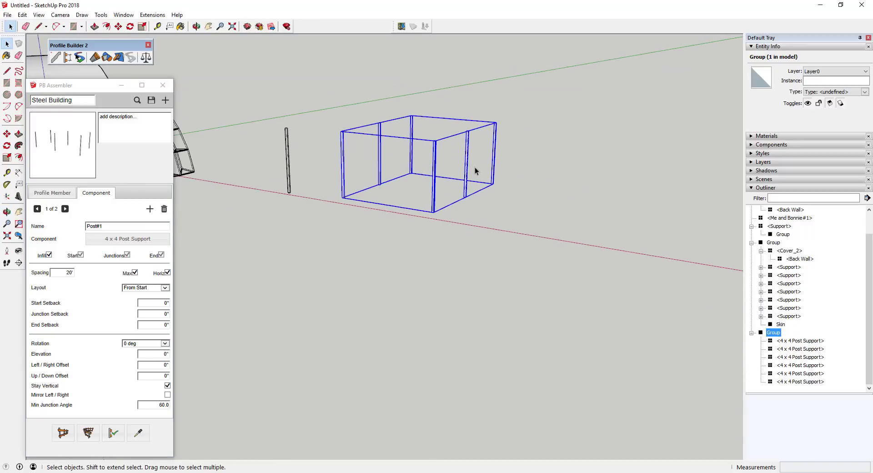
{"action": "left_click", "coordinate": [150, 208]}
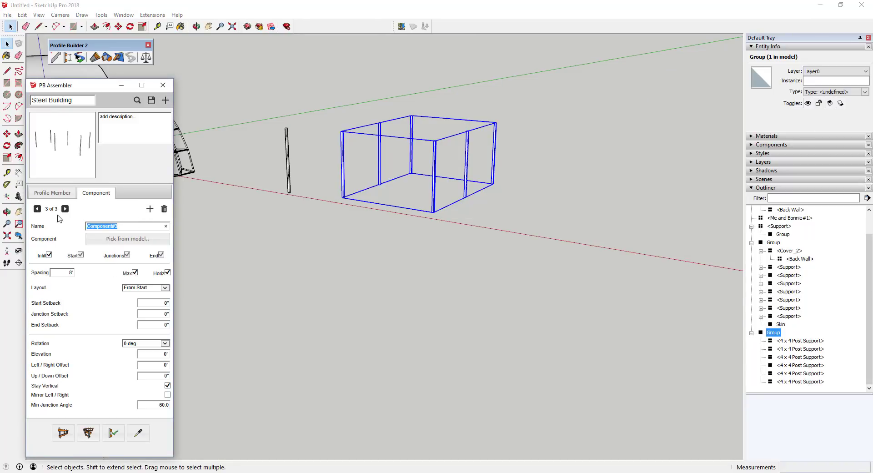
{"action": "type", "text": "Post"}
{"action": "left_click", "coordinate": [127, 239]}
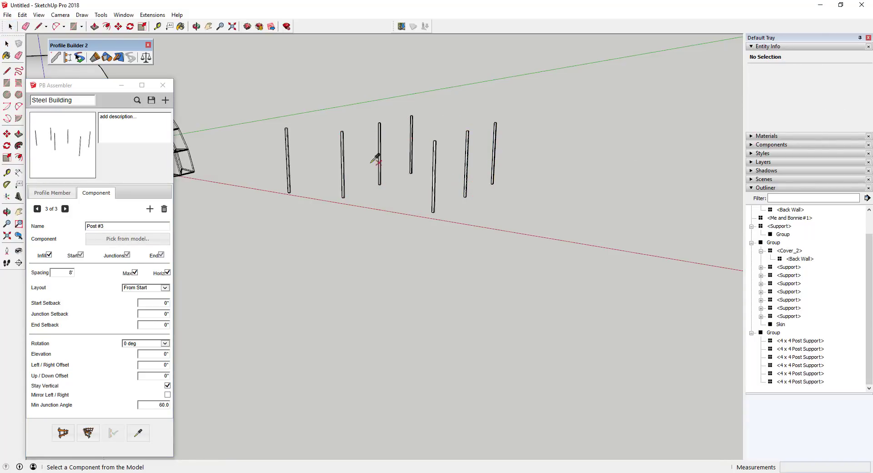
{"action": "left_click", "coordinate": [287, 158]}
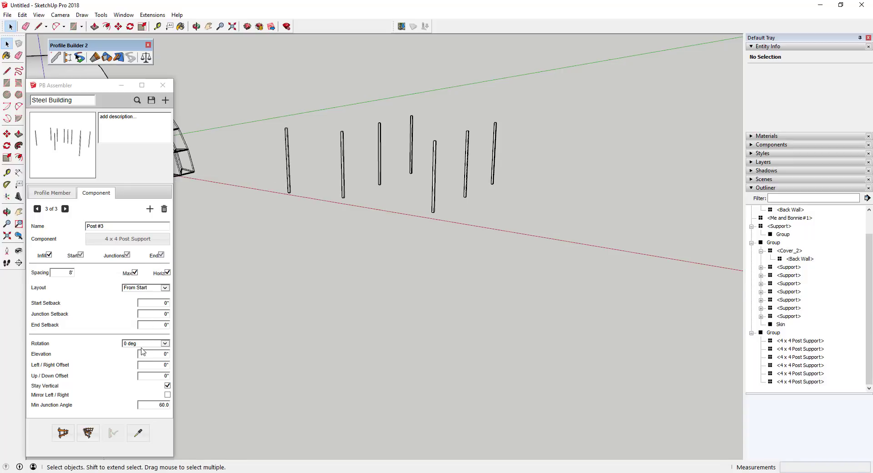
- Set the Post #3 component's spacing to 20' and its left/right offset to 40'
{"action": "double_click", "coordinate": [70, 273]}
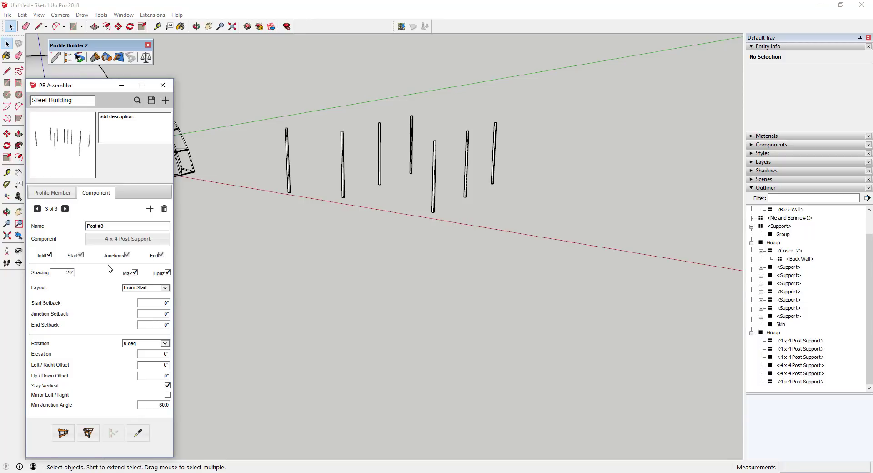
{"action": "left_click", "coordinate": [149, 364]}
{"action": "type", "text": "40'"}
- Build a three-row test run of the Steel Building assembly beyond the earlier run, along the green axis
{"action": "left_click", "coordinate": [63, 433]}
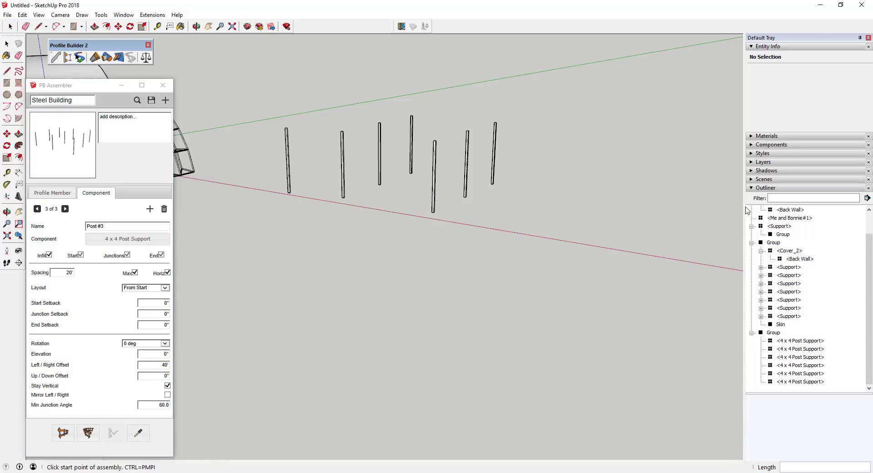
{"action": "left_click", "coordinate": [532, 230]}
{"action": "left_click", "coordinate": [635, 164]}
{"action": "scroll", "coordinate": [575, 166], "scroll_direction": "down", "scroll_amount": 3}
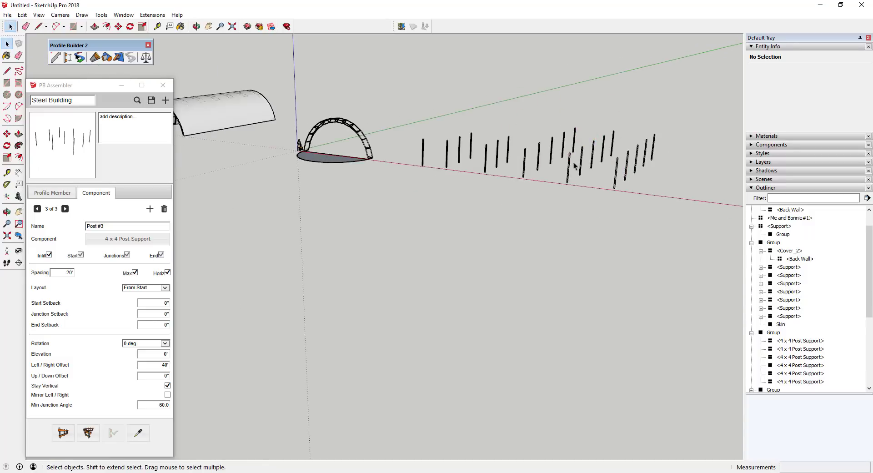
- Delete the earlier two-row run of posts beside the original post
{"action": "scroll", "coordinate": [483, 165], "scroll_direction": "up", "scroll_amount": 6}
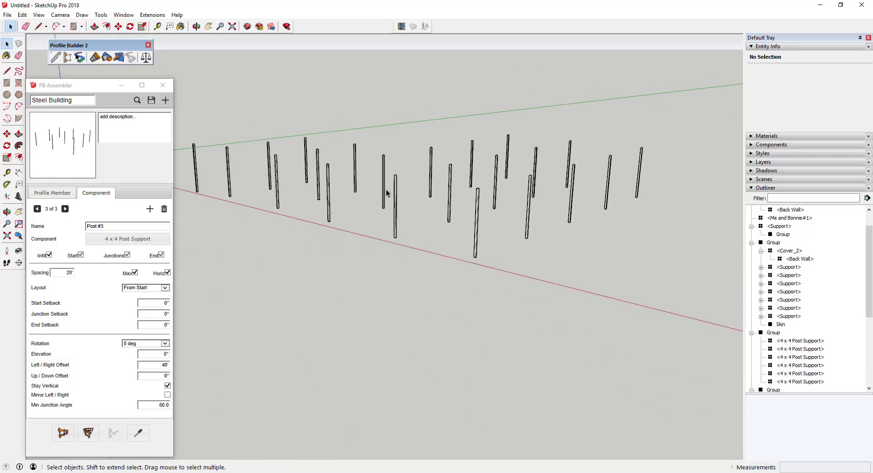
{"action": "left_click", "coordinate": [317, 152]}
{"action": "key", "text": "Delete"}
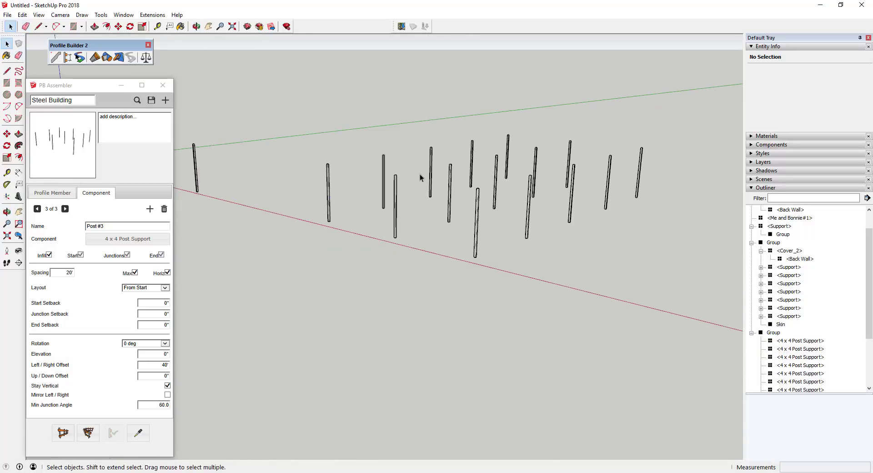
- Examine the alignment and spacing of the three rows of posts from several angles
{"action": "middle_click_drag", "start_coordinate": [420, 173], "coordinate": [366, 167]}
{"action": "scroll", "coordinate": [419, 177], "scroll_direction": "down", "scroll_amount": 3}
{"action": "scroll", "coordinate": [458, 186], "scroll_direction": "up", "scroll_amount": 1}
{"action": "middle_click_drag", "start_coordinate": [457, 187], "coordinate": [591, 197]}
{"action": "scroll", "coordinate": [619, 191], "scroll_direction": "up", "scroll_amount": 3}
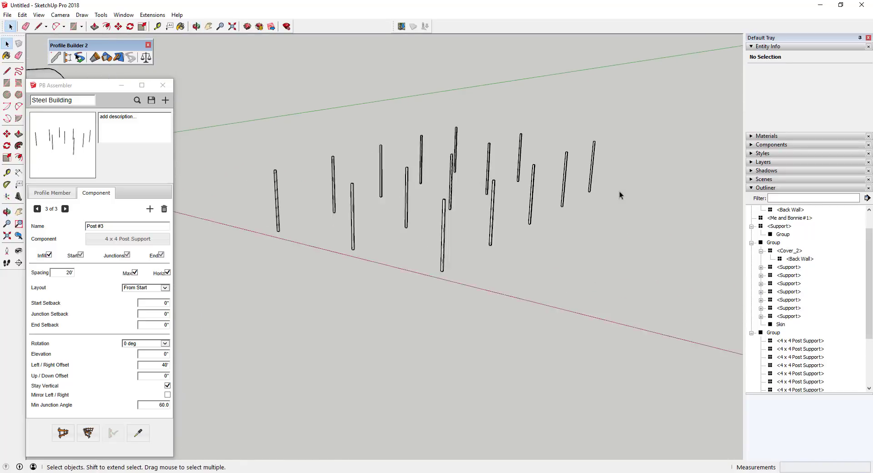
{"action": "middle_click_drag", "start_coordinate": [514, 195], "coordinate": [654, 172]}
{"action": "middle_click_drag", "start_coordinate": [634, 161], "coordinate": [586, 168]}
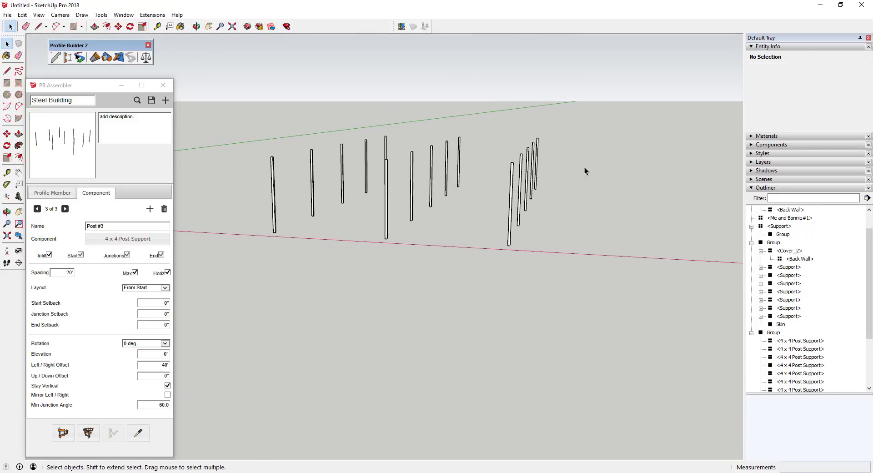
{"action": "scroll", "coordinate": [533, 189], "scroll_direction": "down", "scroll_amount": 3}
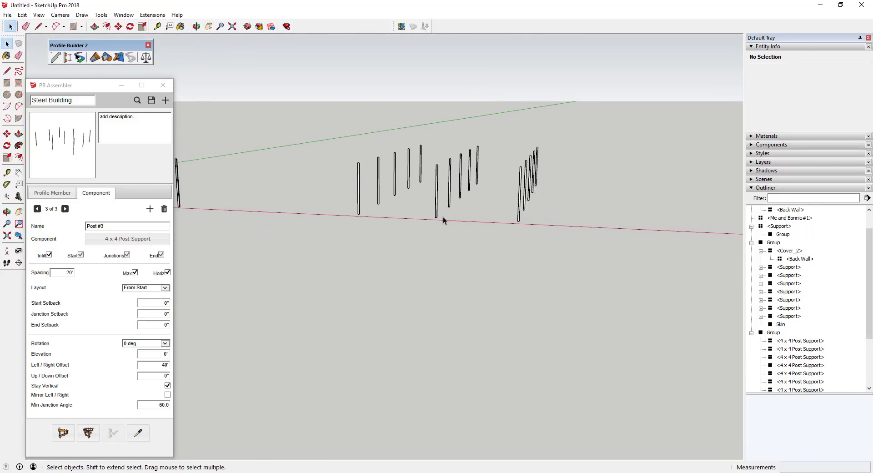
{"action": "middle_click_drag", "start_coordinate": [483, 238], "coordinate": [345, 255]}
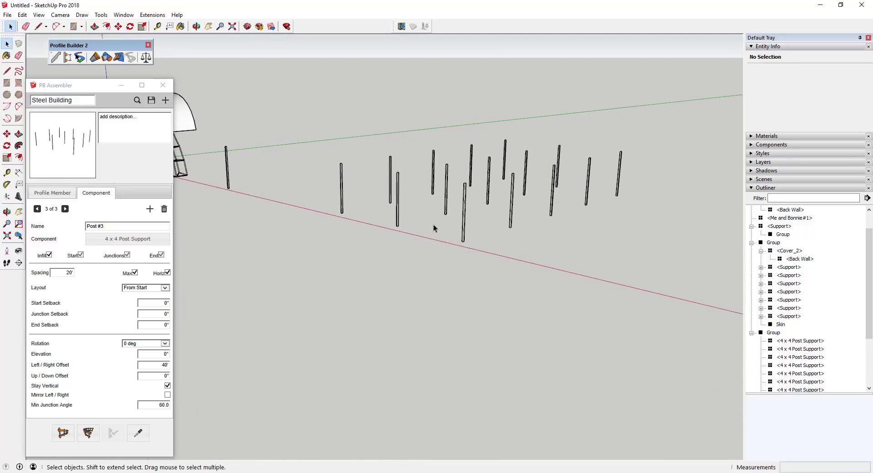
{"action": "scroll", "coordinate": [402, 184], "scroll_direction": "down", "scroll_amount": 2}
- Create a new profile named I Beam from the I-shaped face at the top of the original post
{"action": "middle_click_drag", "start_coordinate": [490, 197], "coordinate": [5, 223]}
{"action": "scroll", "coordinate": [297, 173], "scroll_direction": "up", "scroll_amount": 5}
{"action": "scroll", "coordinate": [308, 52], "scroll_direction": "up", "scroll_amount": 5}
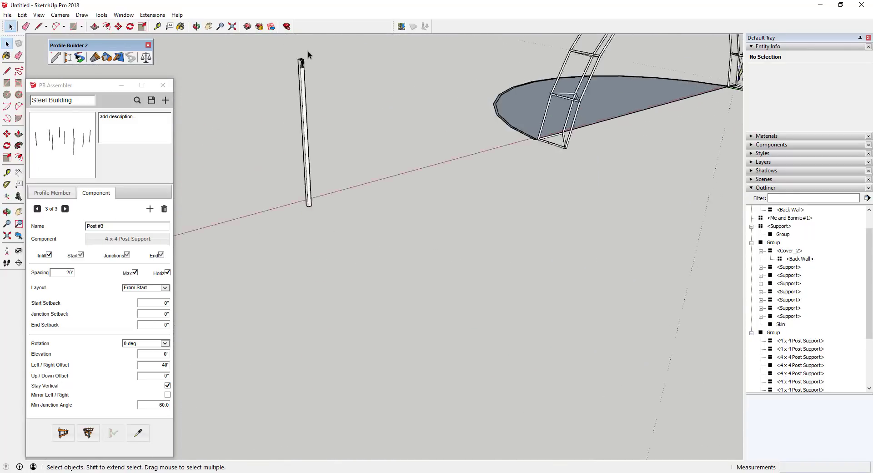
{"action": "scroll", "coordinate": [293, 89], "scroll_direction": "up", "scroll_amount": 2}
{"action": "left_click", "coordinate": [294, 89]}
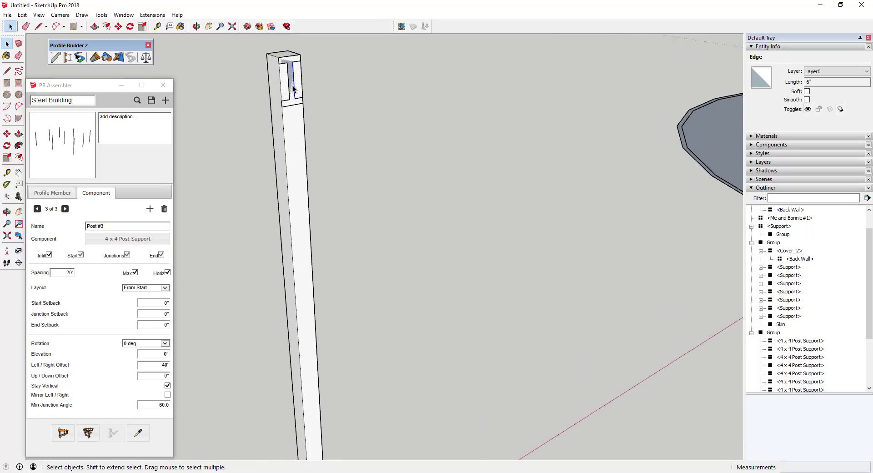
{"action": "left_click", "coordinate": [292, 86]}
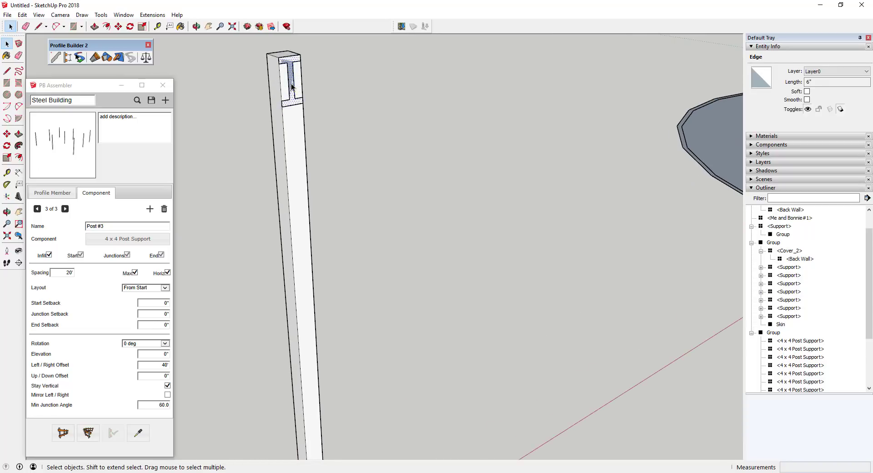
{"action": "left_click", "coordinate": [55, 59]}
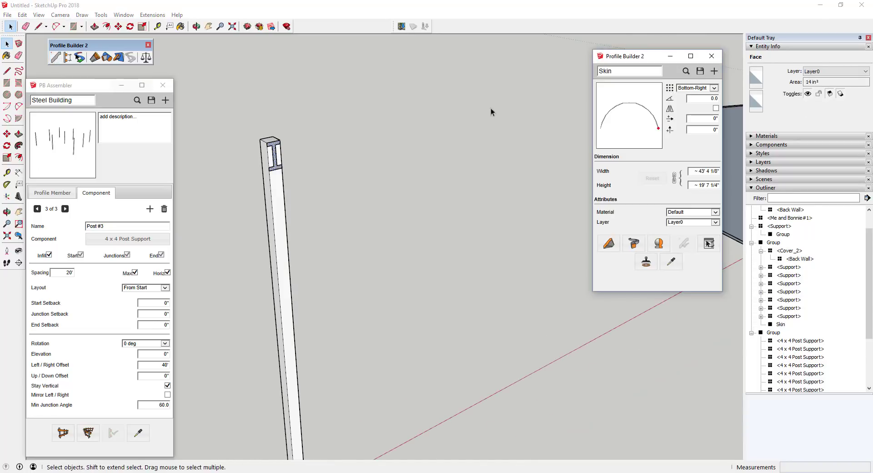
{"action": "left_click", "coordinate": [715, 72]}
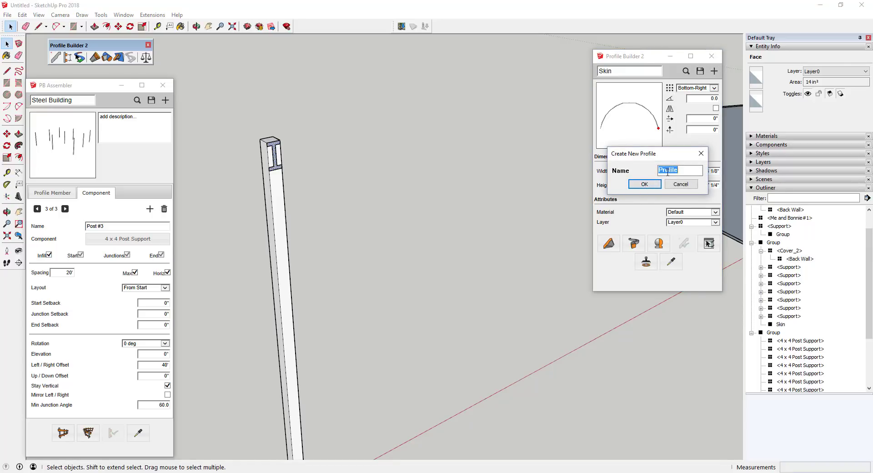
{"action": "type", "text": "I Beam"}
{"action": "key", "text": "Return"}
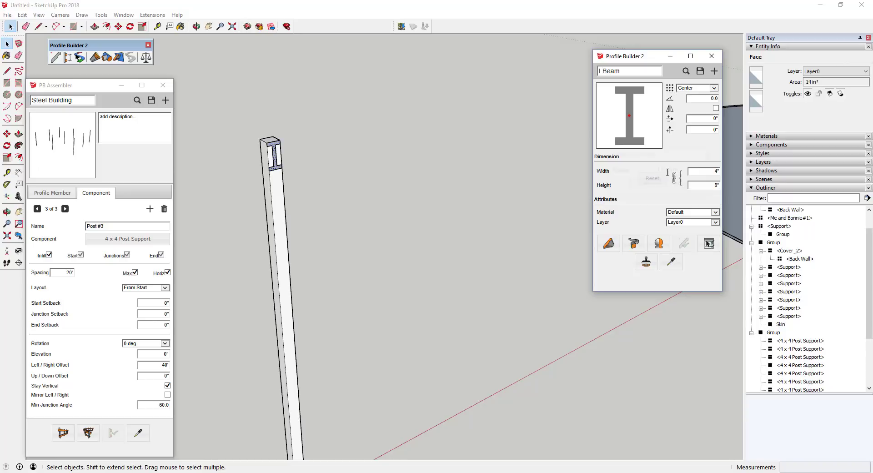
- Set the I Beam profile's placement point to Bottom-Right
{"action": "left_click", "coordinate": [714, 88]}
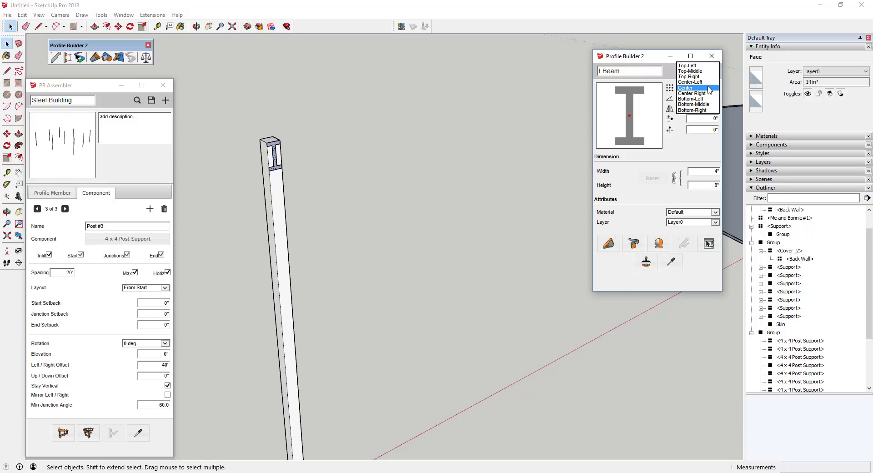
{"action": "left_click", "coordinate": [710, 88]}
{"action": "left_click", "coordinate": [711, 89]}
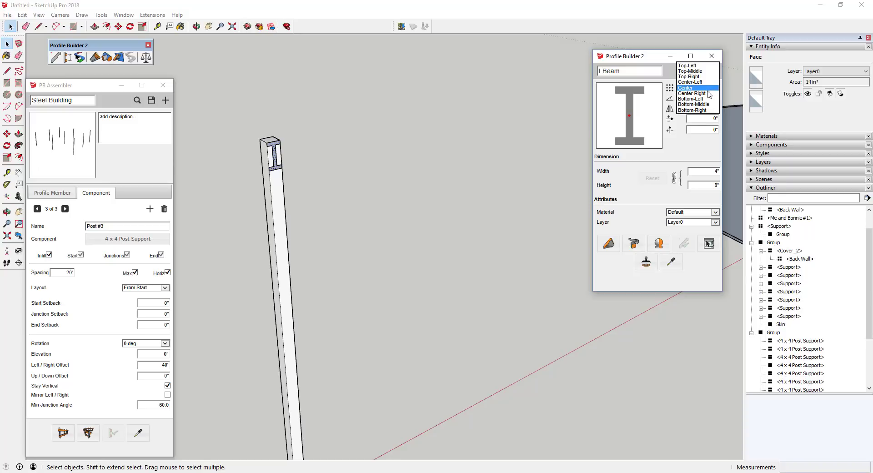
{"action": "left_click", "coordinate": [696, 113]}
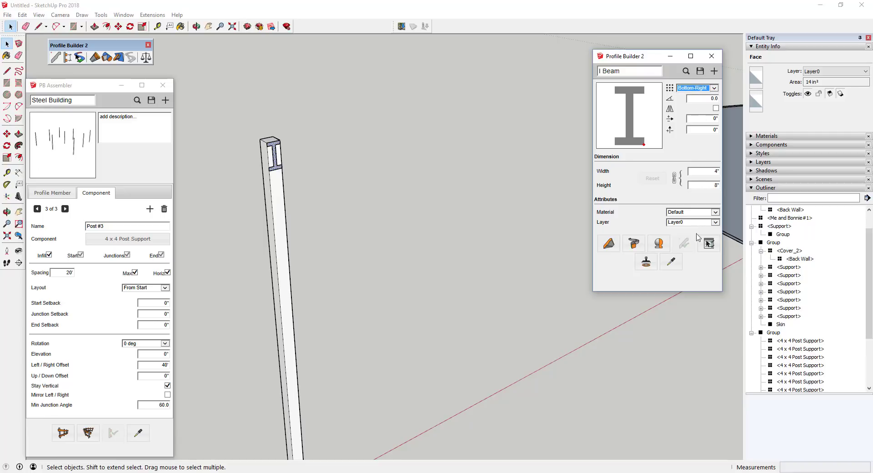
- Save the profile as I Beam in the 52 Smart Buildings with Profile Builder folder and close the profile dialog
{"action": "middle_click_drag", "start_coordinate": [256, 193], "coordinate": [327, 180]}
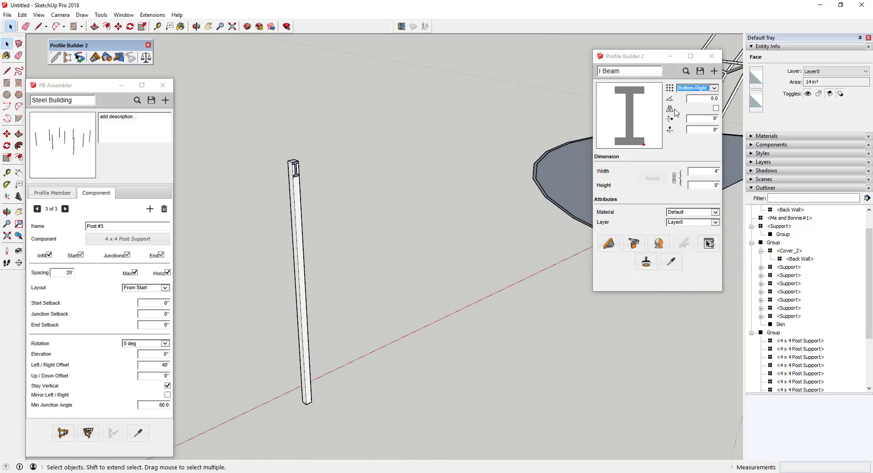
{"action": "left_click", "coordinate": [701, 72]}
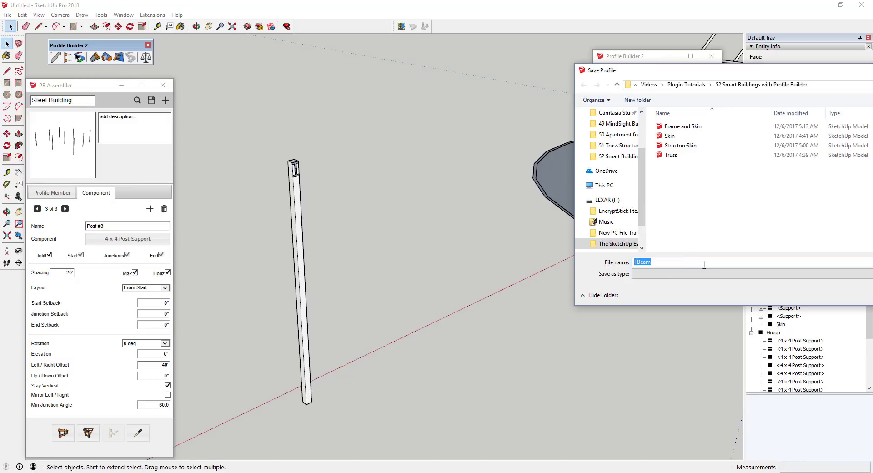
{"action": "key", "text": "Return"}
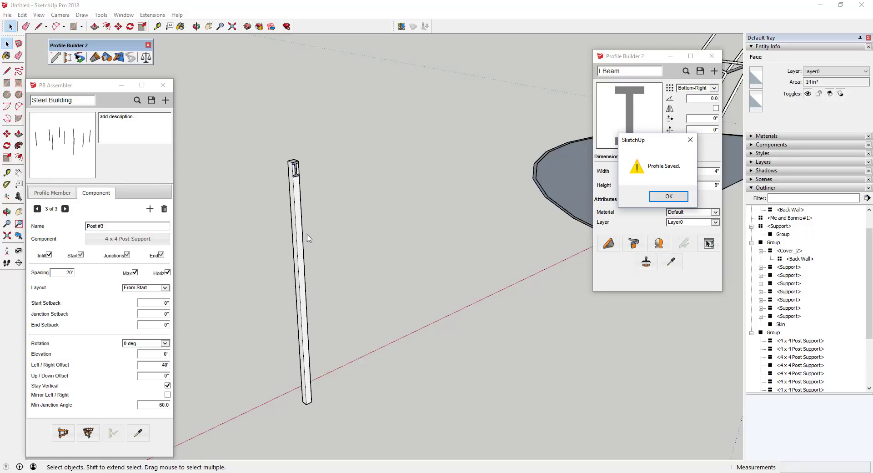
{"action": "left_click", "coordinate": [669, 197]}
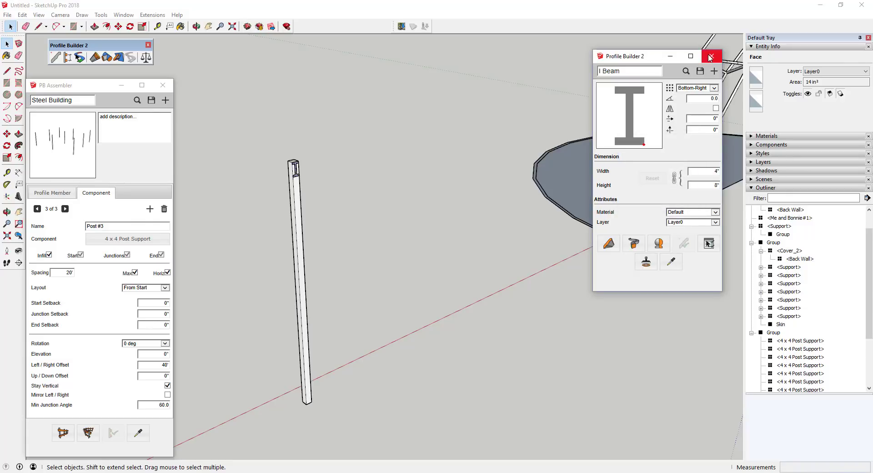
{"action": "left_click", "coordinate": [712, 56]}
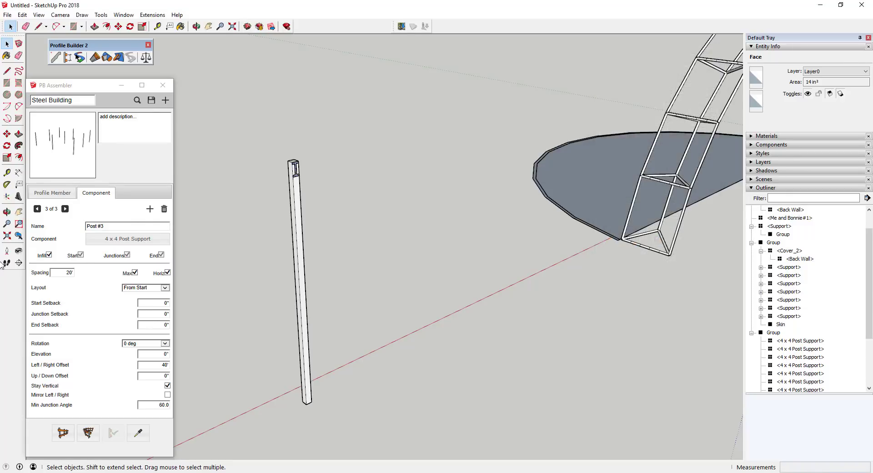
- Add the I Beam as a profile member of the Steel Building assembly and apply it to the three-row post run
{"action": "left_click", "coordinate": [42, 195]}
{"action": "left_click", "coordinate": [149, 212]}
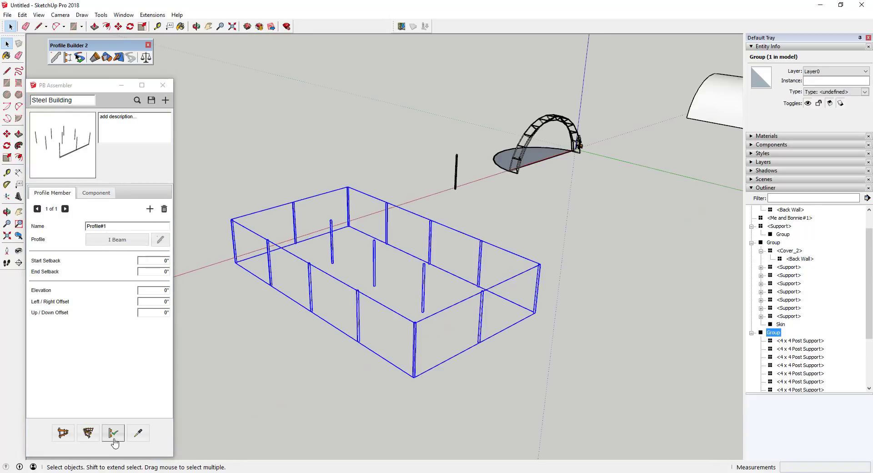
{"action": "left_click", "coordinate": [114, 433]}
- Set the I Beam member's up/down offset to 13' and apply it to the post run
{"action": "middle_click_drag", "start_coordinate": [365, 320], "coordinate": [462, 287]}
{"action": "scroll", "coordinate": [405, 206], "scroll_direction": "up", "scroll_amount": 5}
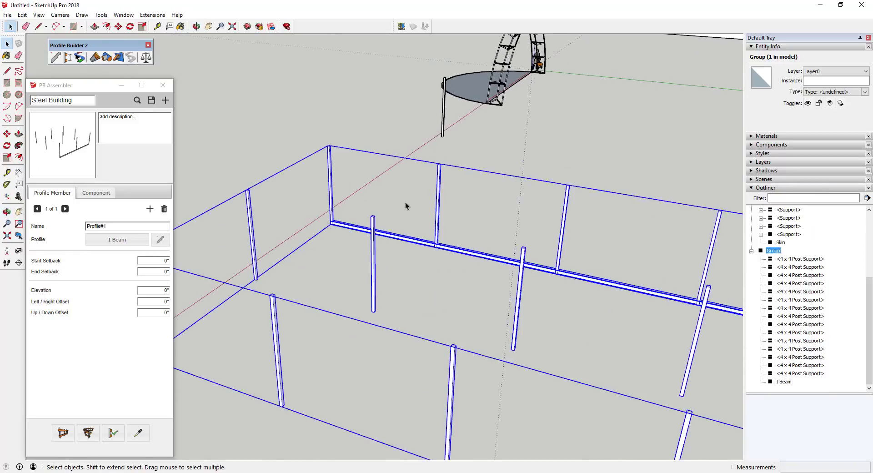
{"action": "scroll", "coordinate": [405, 207], "scroll_direction": "up", "scroll_amount": 5}
{"action": "scroll", "coordinate": [264, 271], "scroll_direction": "down", "scroll_amount": 5}
{"action": "scroll", "coordinate": [432, 262], "scroll_direction": "up", "scroll_amount": 6}
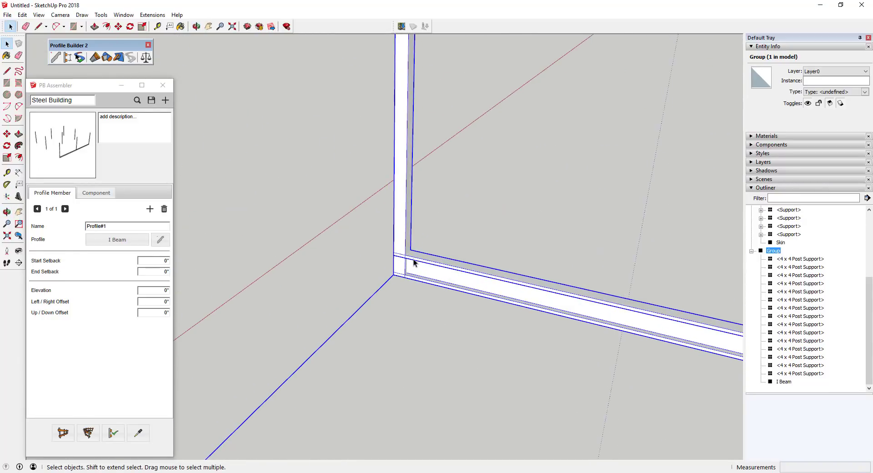
{"action": "scroll", "coordinate": [414, 258], "scroll_direction": "down", "scroll_amount": 3}
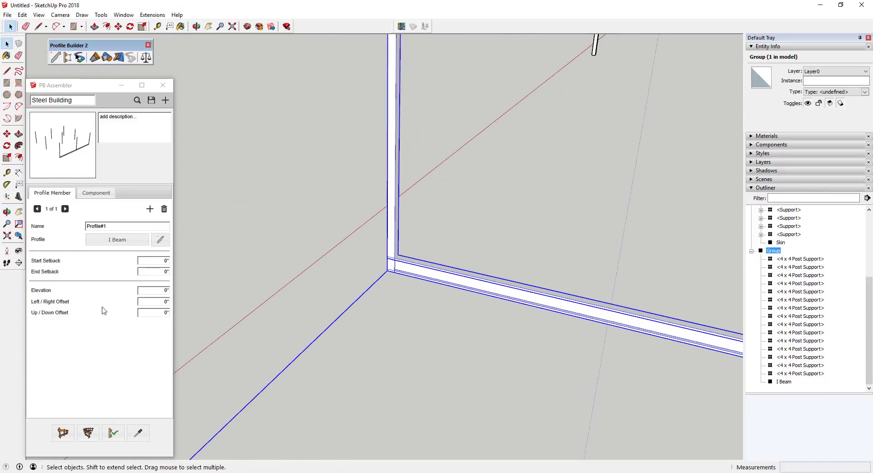
{"action": "left_click", "coordinate": [152, 312]}
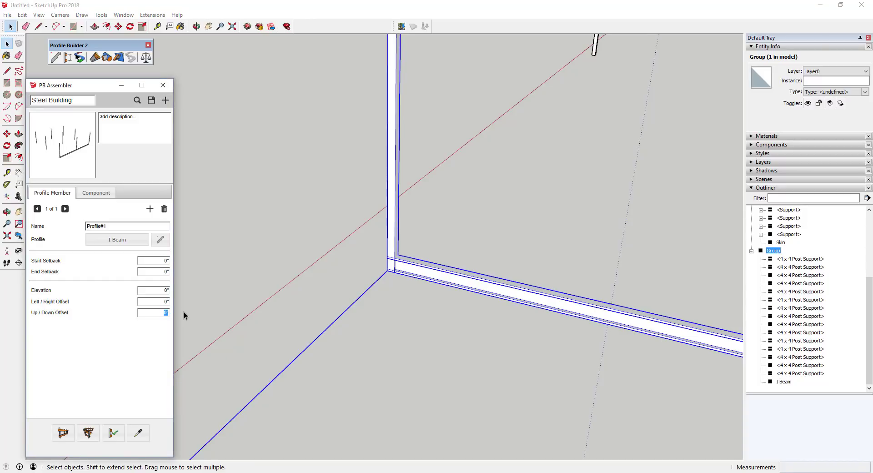
{"action": "key", "text": "Tab"}
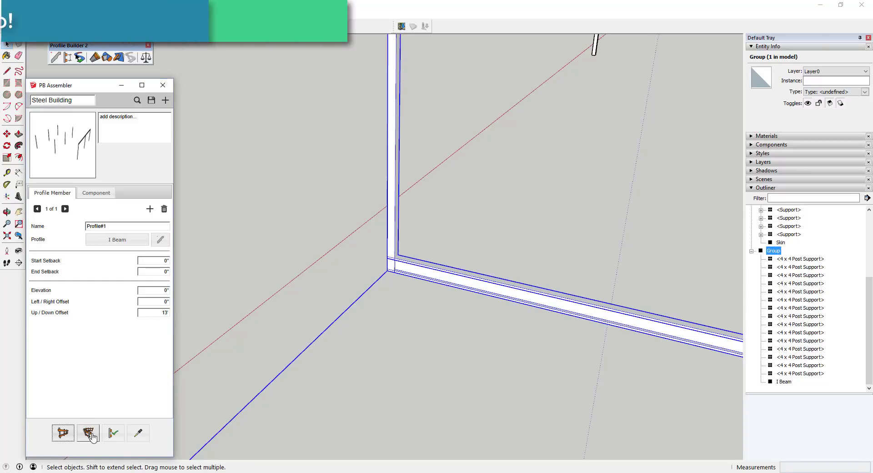
{"action": "left_click", "coordinate": [113, 433]}
- Inspect how the beam sits on the corner post and measure the beam's depth at its end
{"action": "scroll", "coordinate": [356, 308], "scroll_direction": "down", "scroll_amount": 5}
{"action": "scroll", "coordinate": [355, 308], "scroll_direction": "down", "scroll_amount": 3}
{"action": "scroll", "coordinate": [396, 215], "scroll_direction": "up", "scroll_amount": 7}
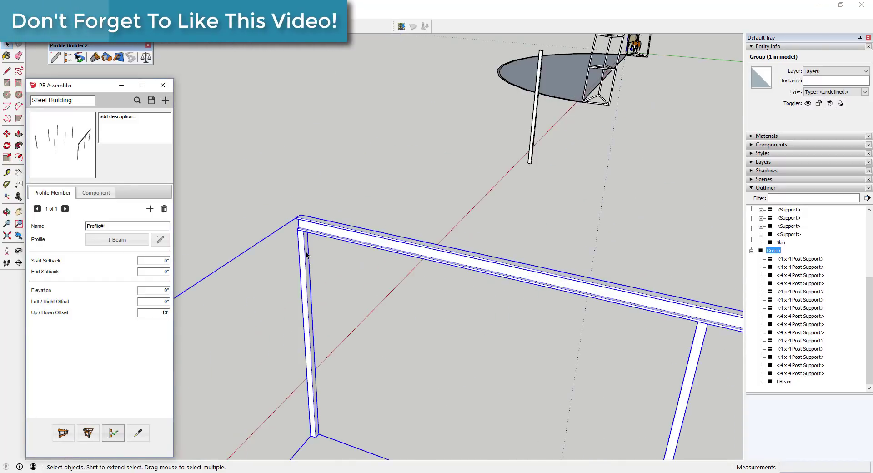
{"action": "middle_click_drag", "start_coordinate": [307, 253], "coordinate": [645, 184]}
{"action": "scroll", "coordinate": [578, 185], "scroll_direction": "up", "scroll_amount": 4}
{"action": "scroll", "coordinate": [403, 234], "scroll_direction": "down", "scroll_amount": 4}
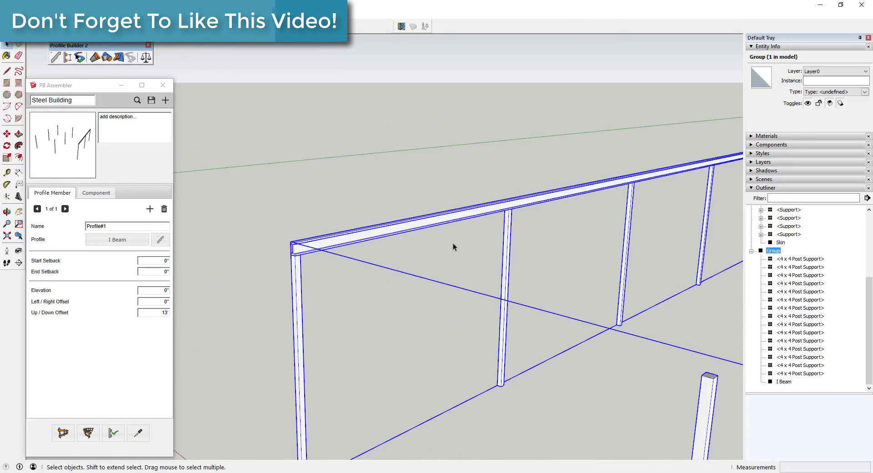
{"action": "middle_click_drag", "start_coordinate": [291, 255], "coordinate": [314, 253]}
{"action": "scroll", "coordinate": [314, 252], "scroll_direction": "up", "scroll_amount": 2}
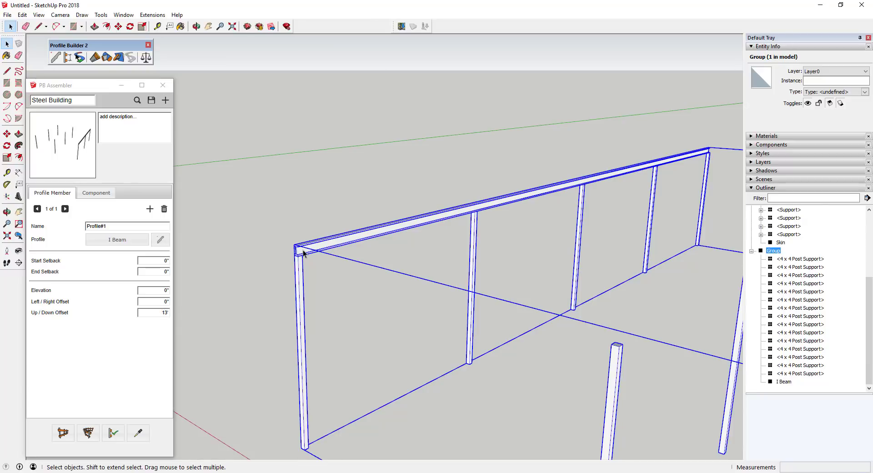
{"action": "scroll", "coordinate": [298, 256], "scroll_direction": "up", "scroll_amount": 3}
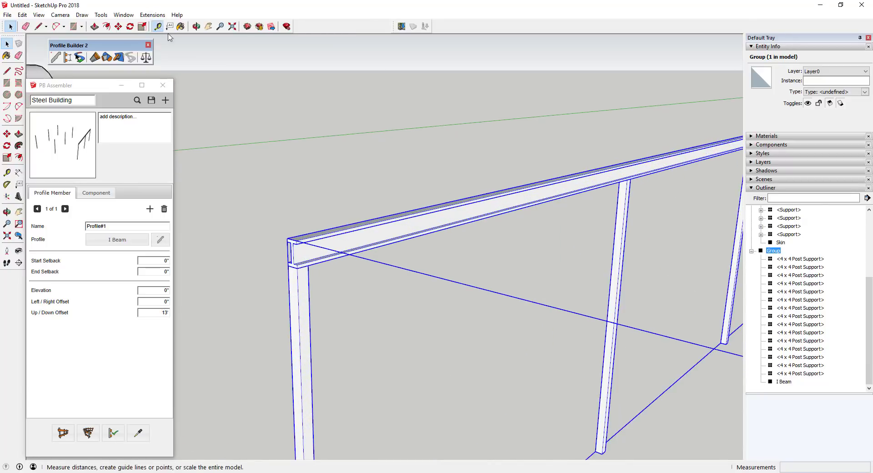
{"action": "left_click", "coordinate": [158, 26]}
{"action": "left_click", "coordinate": [296, 240]}
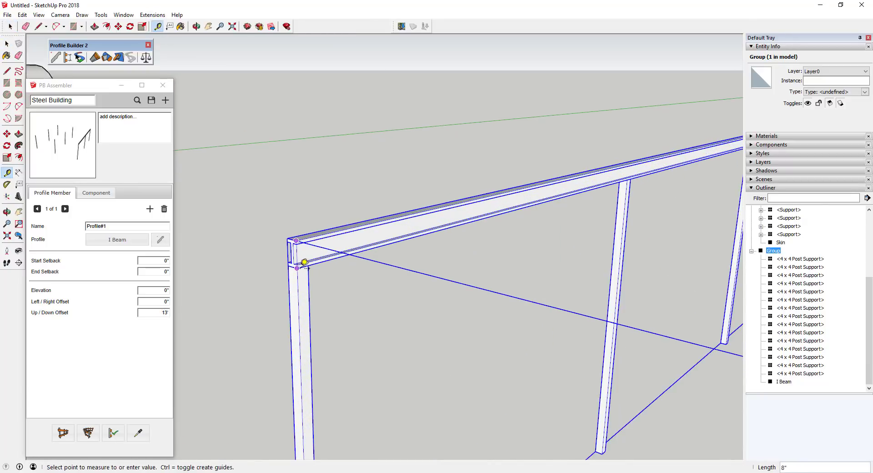
{"action": "key", "text": "space"}
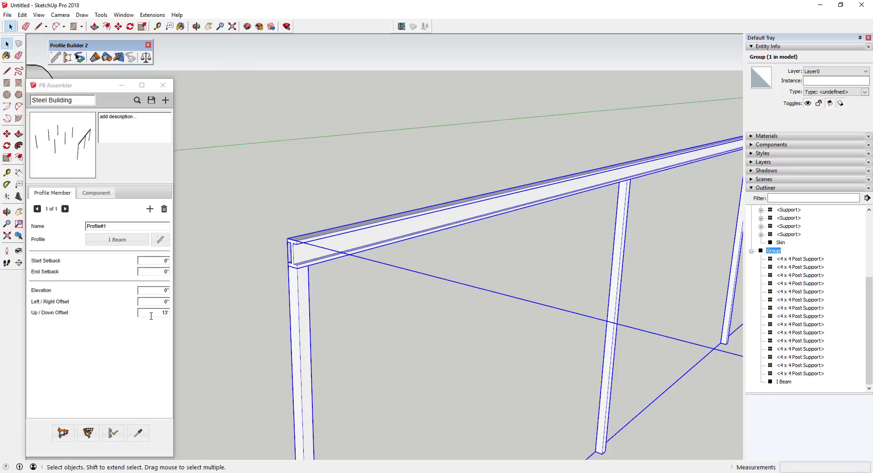
- Set the I Beam member's up/down offset to 12'4 and apply it to the post run
{"action": "left_click", "coordinate": [152, 313]}
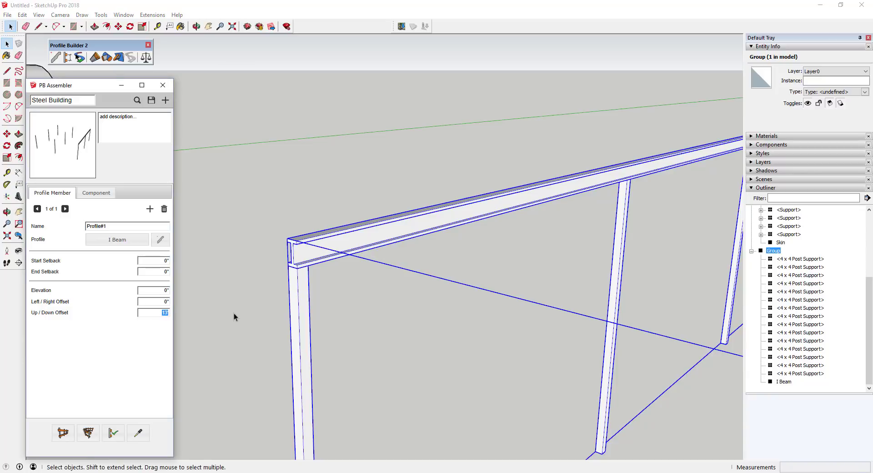
{"action": "type", "text": "12'4"}
{"action": "middle_click_drag", "start_coordinate": [300, 304], "coordinate": [298, 276]}
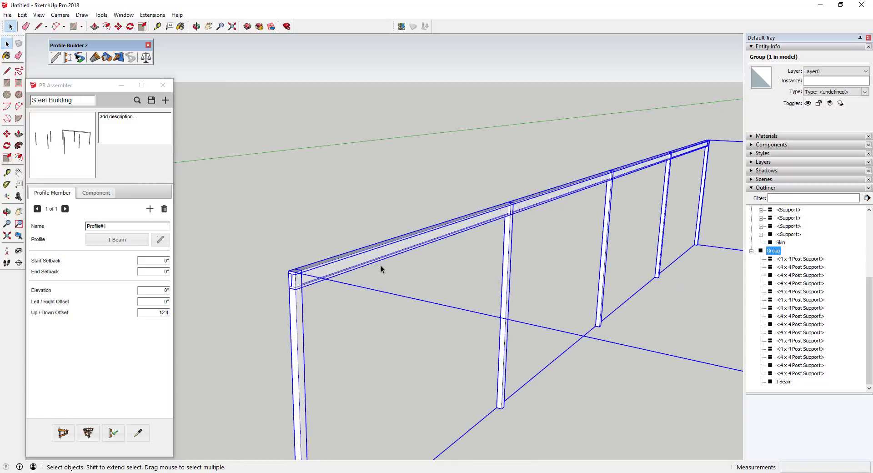
{"action": "scroll", "coordinate": [381, 267], "scroll_direction": "up", "scroll_amount": 4}
{"action": "scroll", "coordinate": [679, 138], "scroll_direction": "down", "scroll_amount": 5}
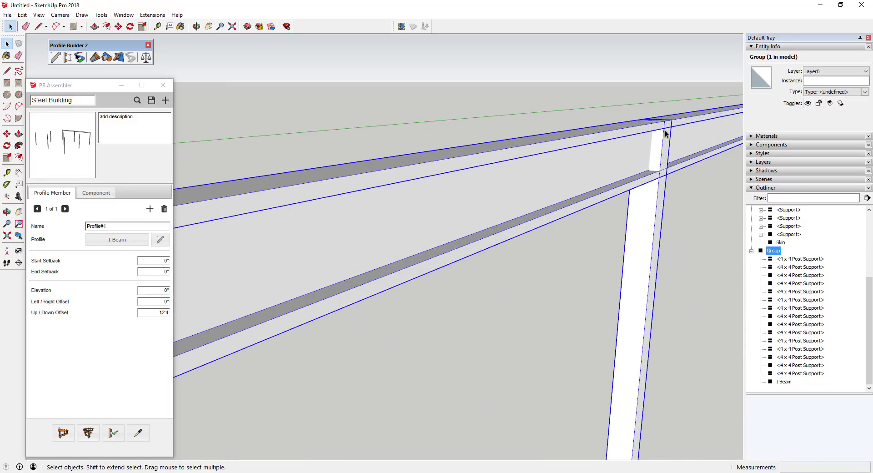
- Add a second profile member to the assembly and assign it the I Beam profile
{"action": "middle_click_drag", "start_coordinate": [596, 182], "coordinate": [327, 177]}
{"action": "scroll", "coordinate": [328, 177], "scroll_direction": "down", "scroll_amount": 5}
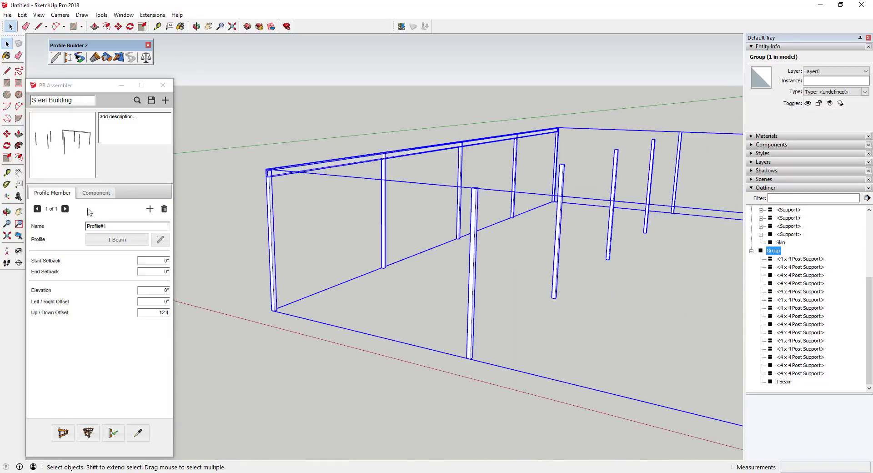
{"action": "left_click", "coordinate": [150, 210]}
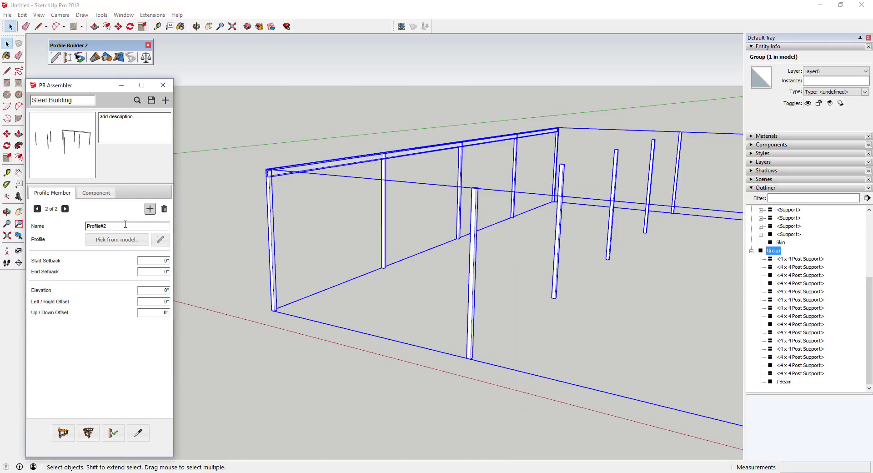
{"action": "left_click", "coordinate": [130, 239]}
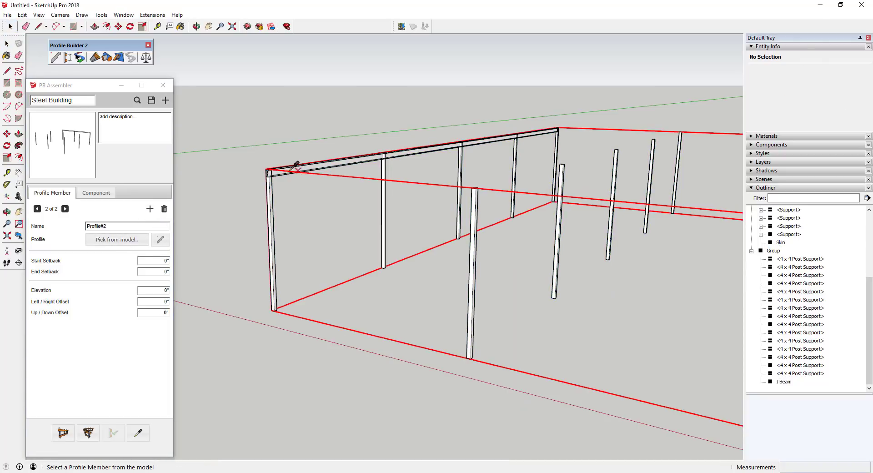
{"action": "left_click", "coordinate": [160, 240]}
{"action": "left_click", "coordinate": [658, 238]}
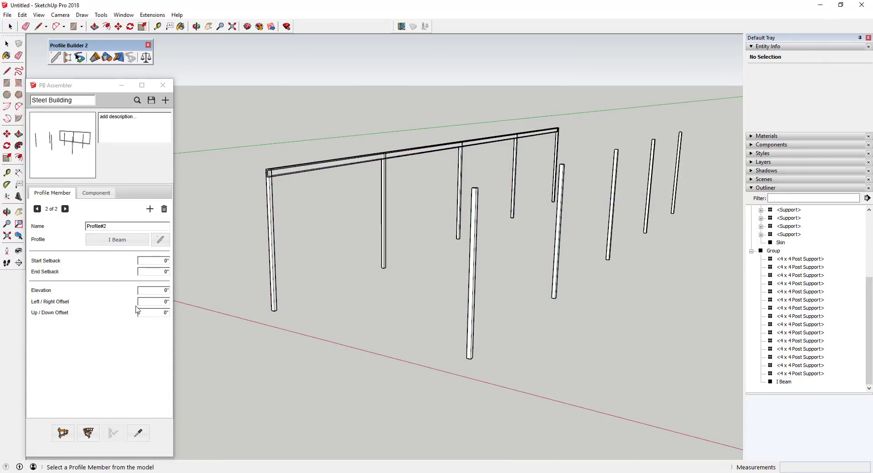
- Set the second I Beam profile member's left/right offset to 20' and its up/down offset to 12'4
{"action": "left_click", "coordinate": [152, 302]}
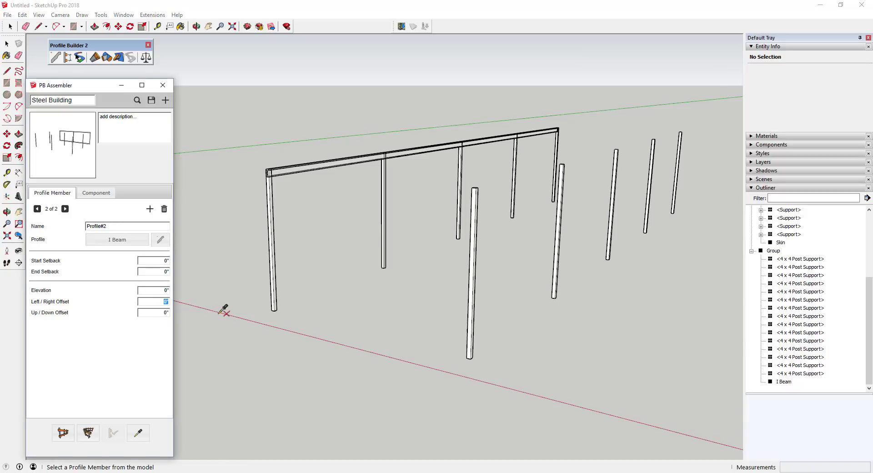
{"action": "type", "text": "20'"}
{"action": "key", "text": "Tab"}
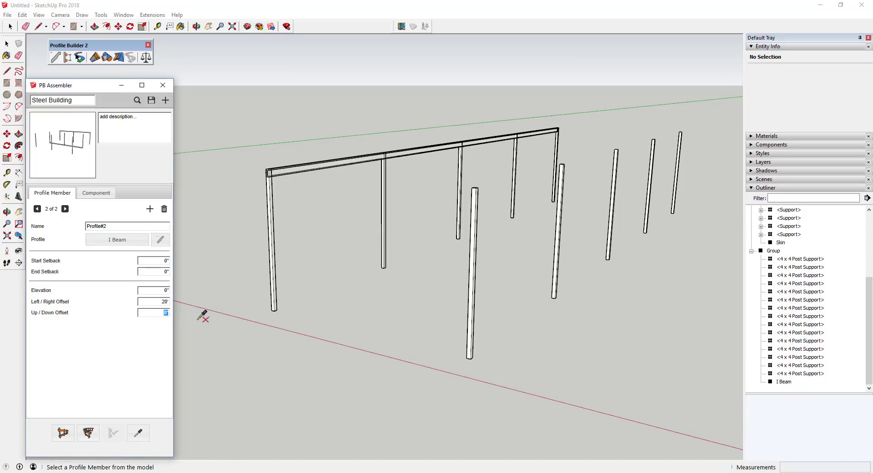
{"action": "key", "text": "Tab"}
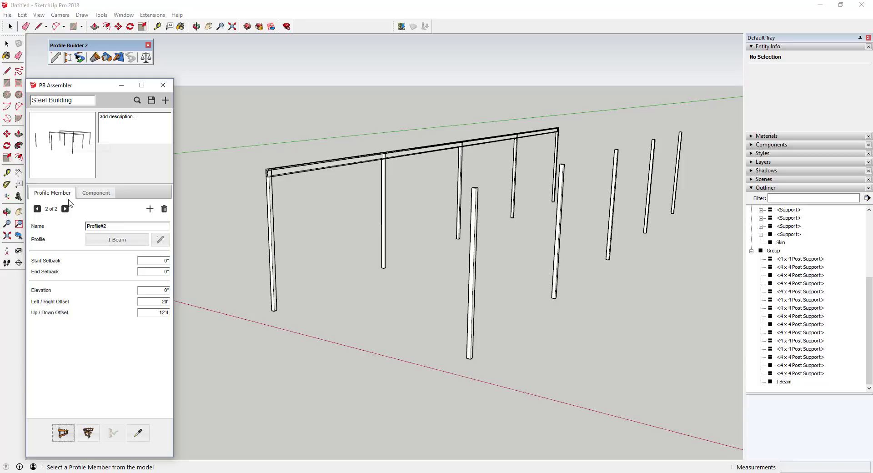
- Add a third profile member to the assembly and assign it the I Beam profile
{"action": "left_click", "coordinate": [149, 209]}
{"action": "left_click", "coordinate": [160, 239]}
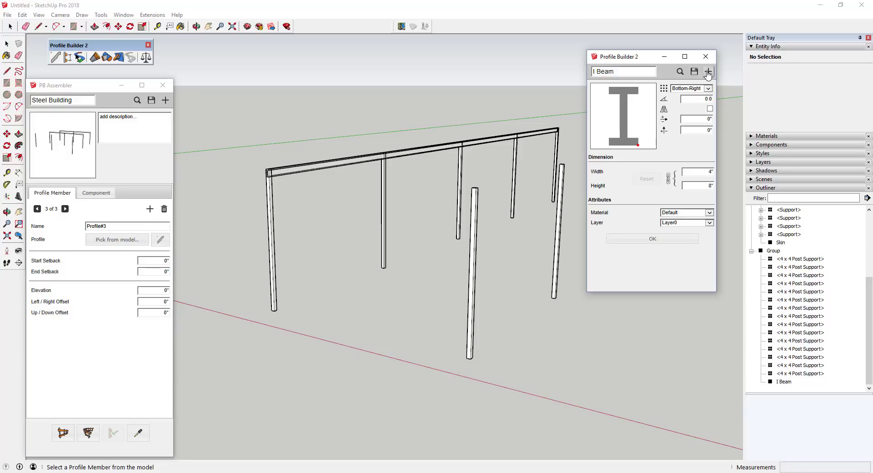
{"action": "left_click", "coordinate": [649, 240]}
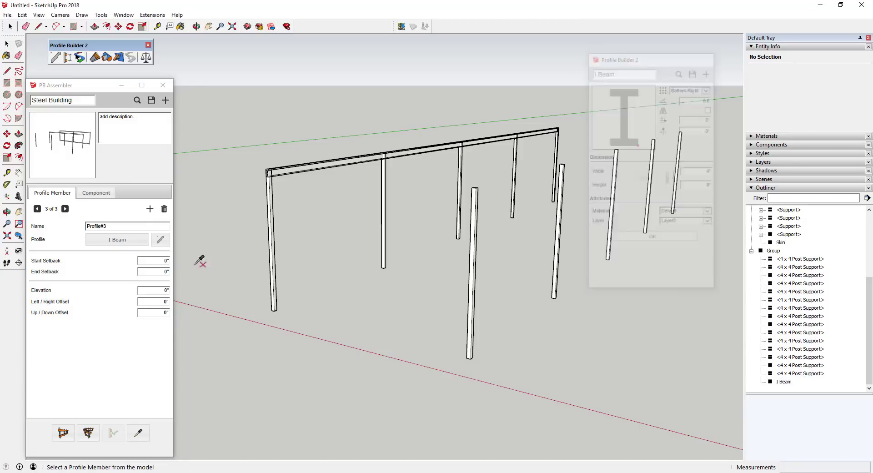
- Set the third I Beam profile member's left/right offset to 40' and its up/down offset to 12'4
{"action": "left_click", "coordinate": [145, 302]}
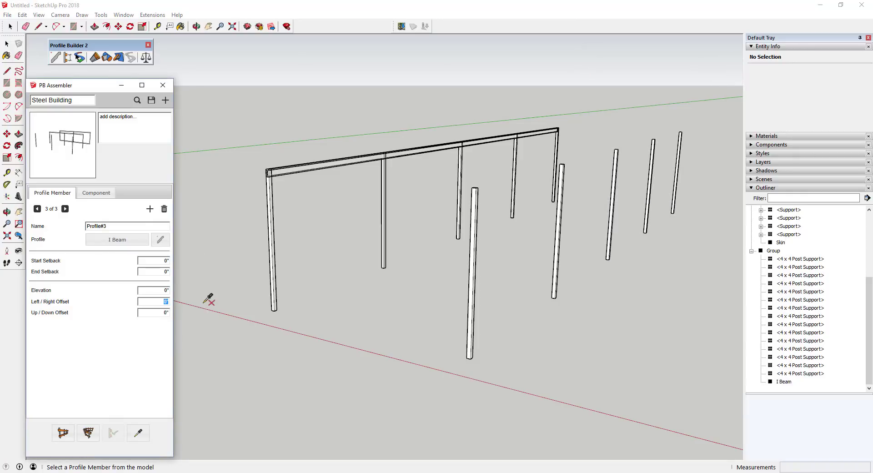
{"action": "key", "text": "Tab"}
{"action": "key", "text": "Tab"}
{"action": "key", "text": "Tab"}
- Apply the updated assembly with all three I Beam members to the existing post run
{"action": "scroll", "coordinate": [292, 197], "scroll_direction": "down", "scroll_amount": 4}
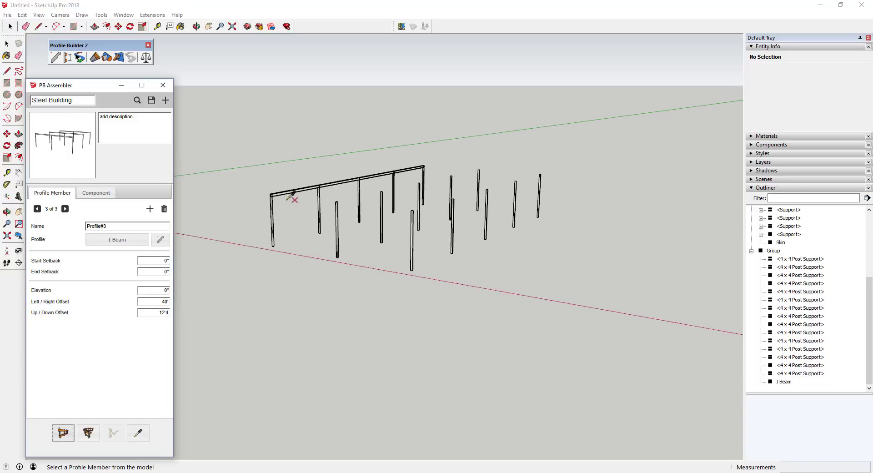
{"action": "scroll", "coordinate": [403, 228], "scroll_direction": "up", "scroll_amount": 4}
{"action": "key", "text": "Return"}
{"action": "left_click", "coordinate": [370, 212]}
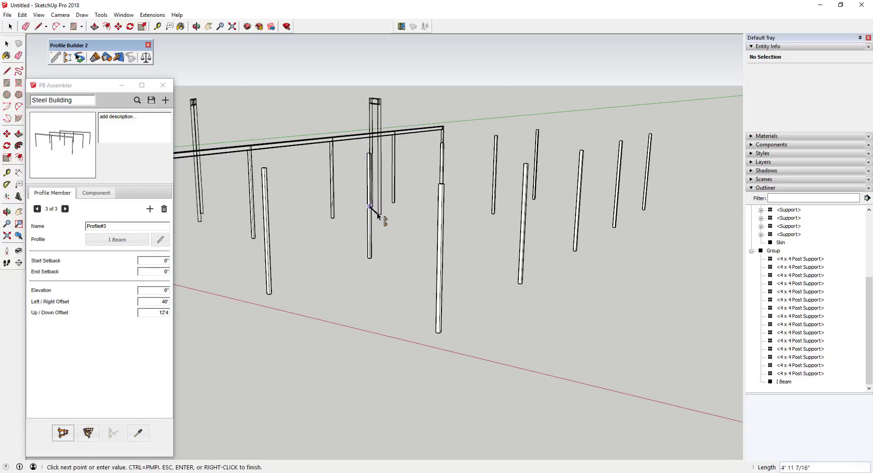
{"action": "left_click", "coordinate": [444, 211]}
{"action": "left_click", "coordinate": [113, 436]}
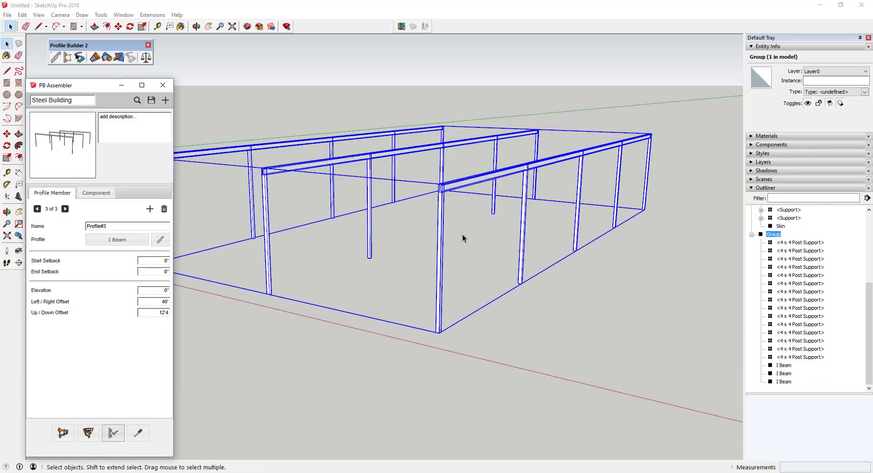
- Examine how the I-beams sit on the three post rows and the open ends between the rows
{"action": "scroll", "coordinate": [460, 233], "scroll_direction": "down", "scroll_amount": 4}
{"action": "middle_click_drag", "start_coordinate": [362, 210], "coordinate": [601, 274]}
{"action": "scroll", "coordinate": [550, 220], "scroll_direction": "up", "scroll_amount": 6}
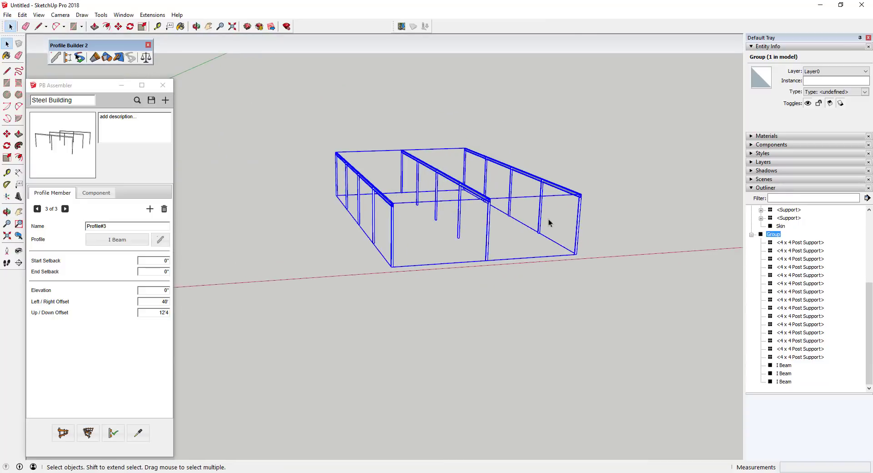
{"action": "middle_click_drag", "start_coordinate": [458, 214], "coordinate": [519, 203]}
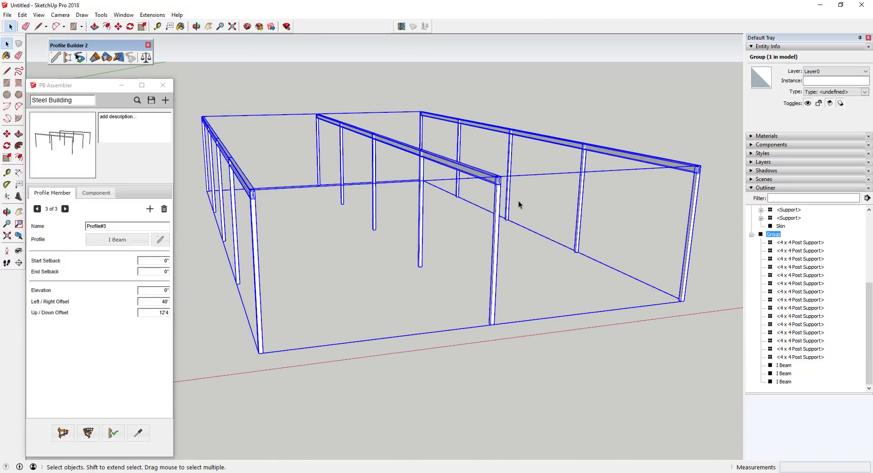
{"action": "scroll", "coordinate": [523, 210], "scroll_direction": "up", "scroll_amount": 2}
{"action": "middle_click_drag", "start_coordinate": [347, 201], "coordinate": [408, 195]}
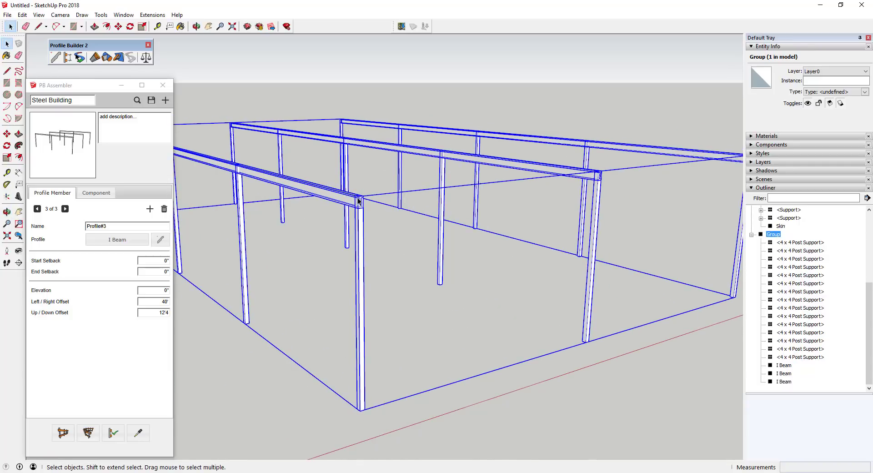
{"action": "scroll", "coordinate": [363, 200], "scroll_direction": "down", "scroll_amount": 2}
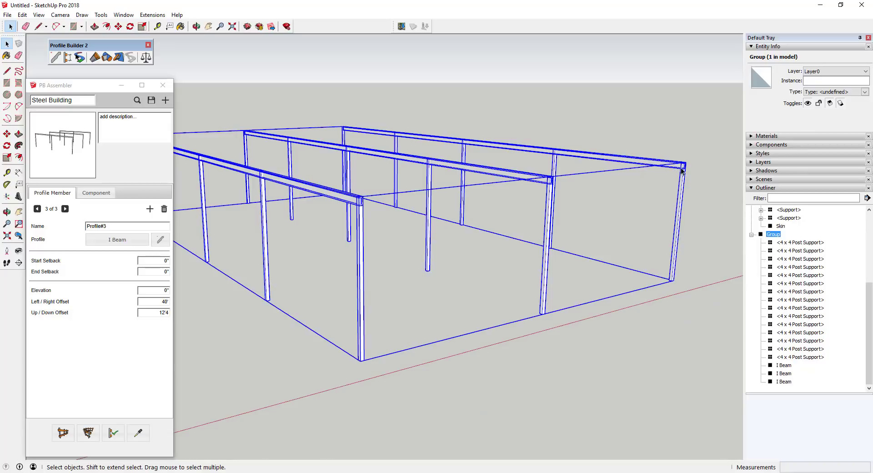
{"action": "middle_click_drag", "start_coordinate": [344, 207], "coordinate": [346, 172]}
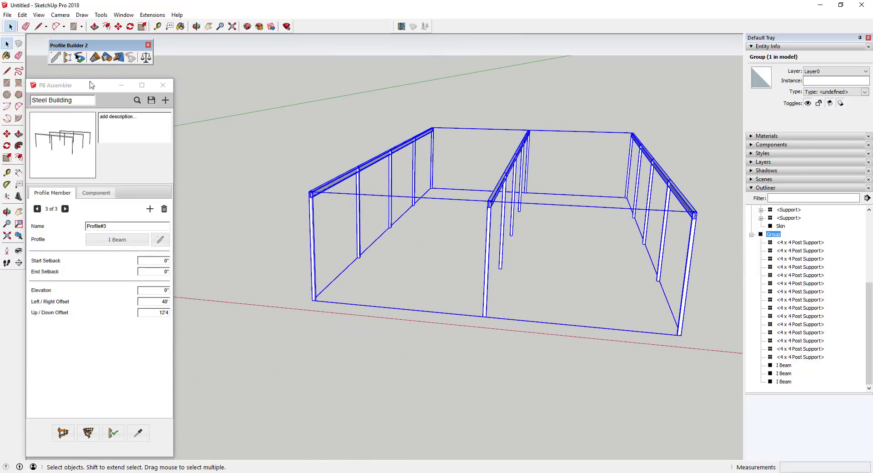
- Draw a 40' I Beam profile across the end of the building between the tops of the outer corner posts
{"action": "left_click", "coordinate": [56, 57]}
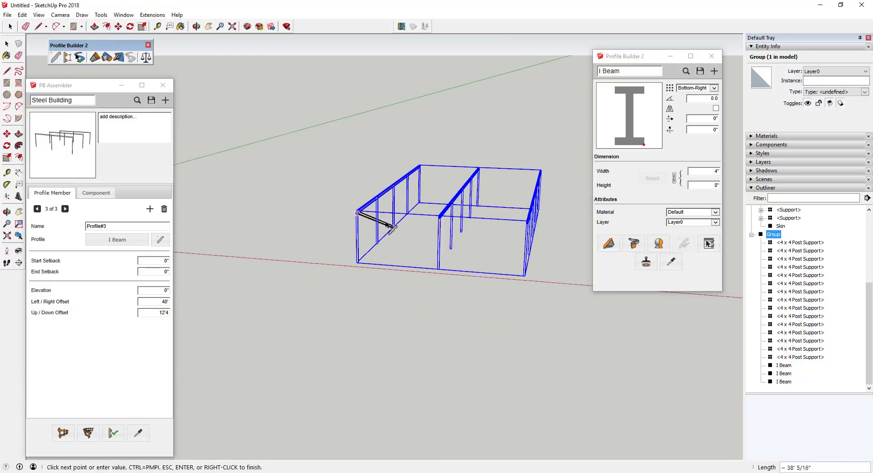
{"action": "scroll", "coordinate": [424, 222], "scroll_direction": "down", "scroll_amount": 2}
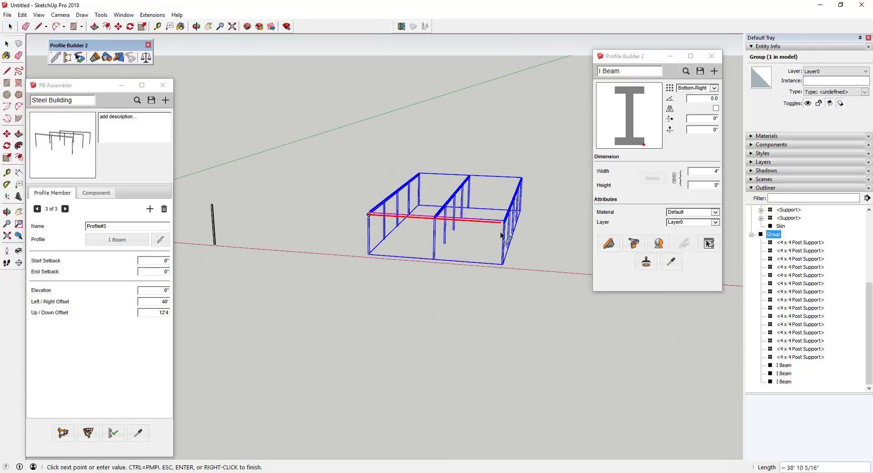
{"action": "scroll", "coordinate": [501, 236], "scroll_direction": "up", "scroll_amount": 5}
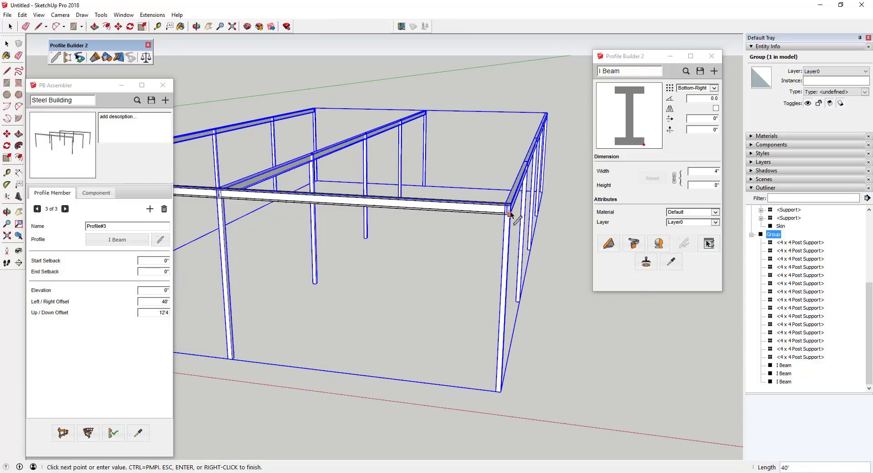
{"action": "mouse_move", "coordinate": [510, 215]}
{"action": "middle_mouse_down"}
{"action": "mouse_move", "coordinate": [491, 213]}
{"action": "mouse_move", "coordinate": [502, 210]}
{"action": "middle_mouse_up"}
{"action": "key", "text": "space"}
{"action": "scroll", "coordinate": [503, 208], "scroll_direction": "up", "scroll_amount": 4}
{"action": "scroll", "coordinate": [488, 173], "scroll_direction": "down", "scroll_amount": 3}
{"action": "scroll", "coordinate": [476, 154], "scroll_direction": "up", "scroll_amount": 4}
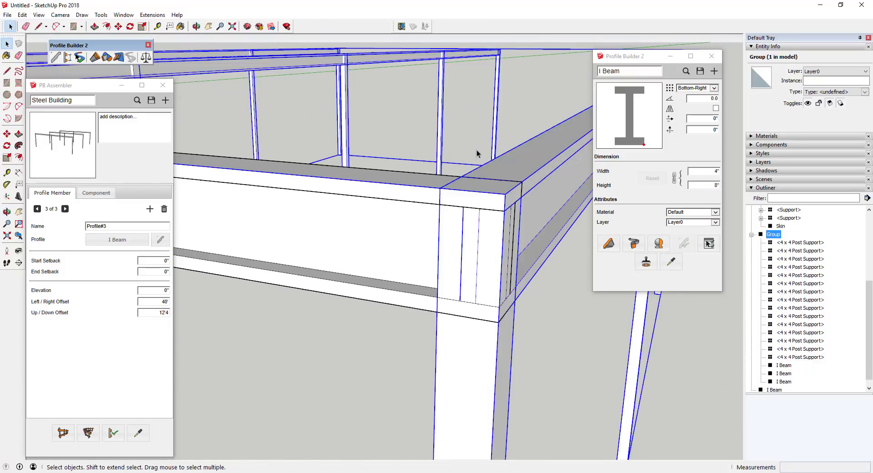
{"action": "scroll", "coordinate": [499, 222], "scroll_direction": "down", "scroll_amount": 5}
{"action": "middle_click_drag", "start_coordinate": [499, 222], "coordinate": [423, 231]}
{"action": "scroll", "coordinate": [394, 228], "scroll_direction": "down", "scroll_amount": 3}
- Convert the cross beam group into a component named 40' I Beam
{"action": "left_click", "coordinate": [395, 228]}
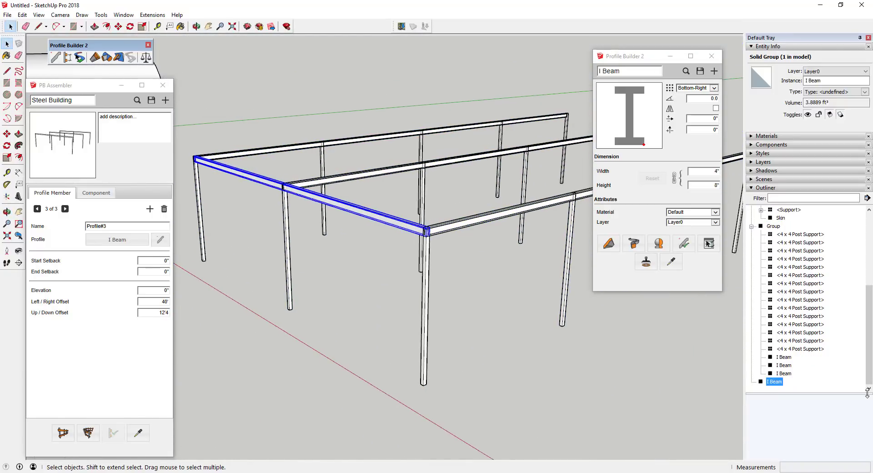
{"action": "right_click", "coordinate": [779, 382]}
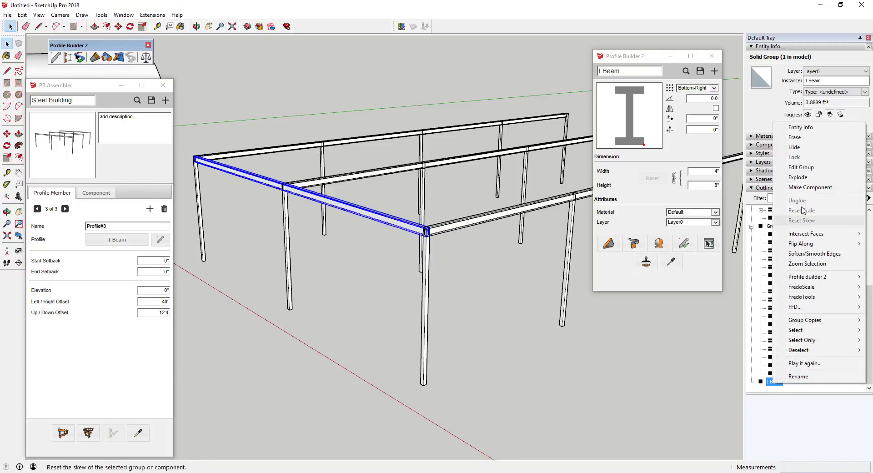
{"action": "left_click", "coordinate": [808, 189]}
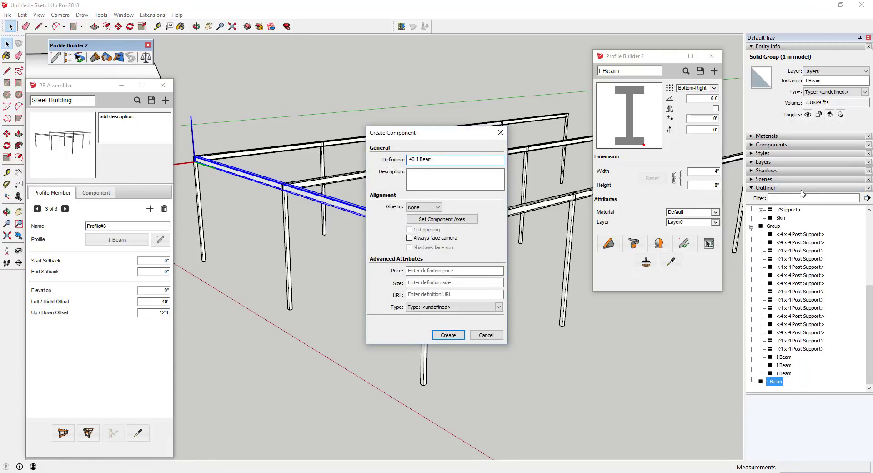
{"action": "left_click", "coordinate": [448, 335]}
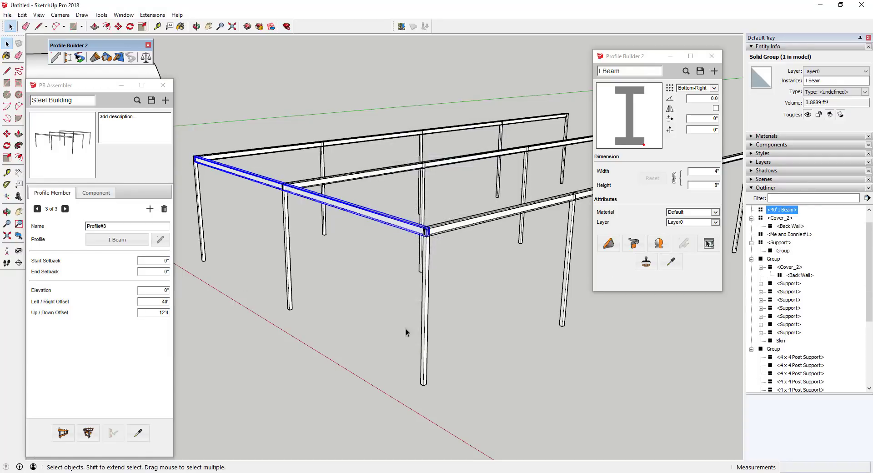
- Add a fourth component member to the assembly and assign it the 40' I Beam cross beam
{"action": "left_click", "coordinate": [95, 194]}
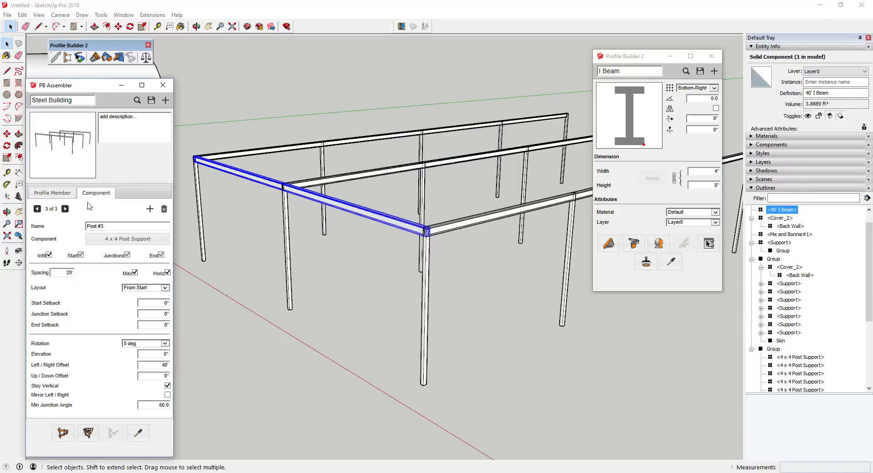
{"action": "left_click", "coordinate": [150, 209]}
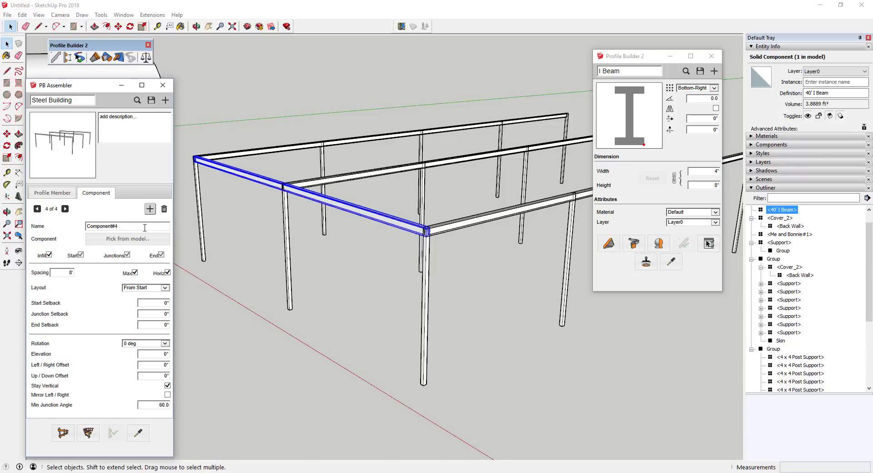
{"action": "left_click", "coordinate": [128, 239]}
{"action": "left_click", "coordinate": [347, 210]}
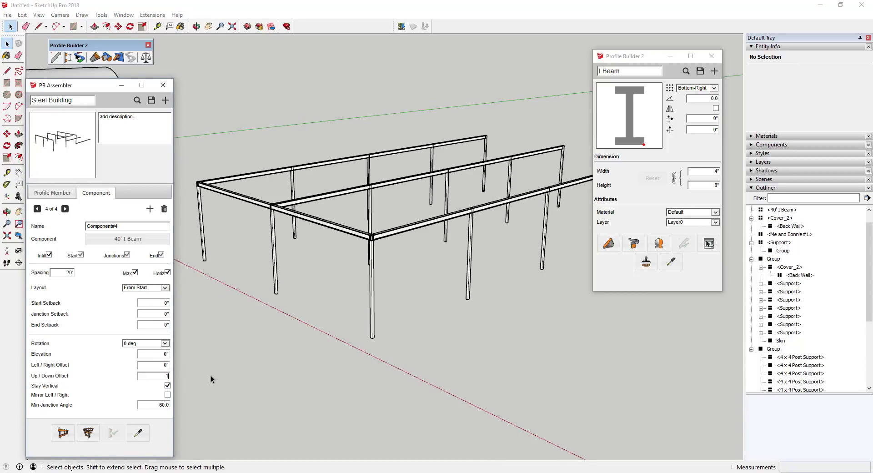
- Give the 40' I Beam component 20' spacing and a 12'4 up/down offset, and apply it to the building
{"action": "type", "text": "12'4"}
{"action": "key", "text": "Tab"}
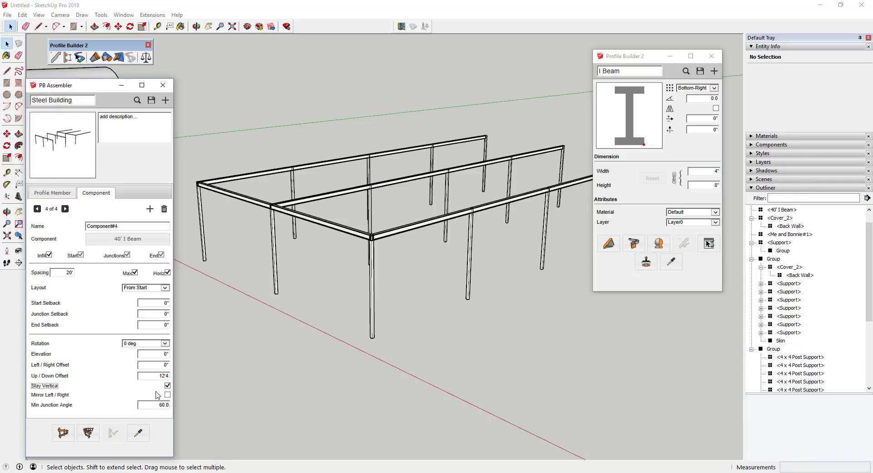
{"action": "left_click", "coordinate": [326, 231]}
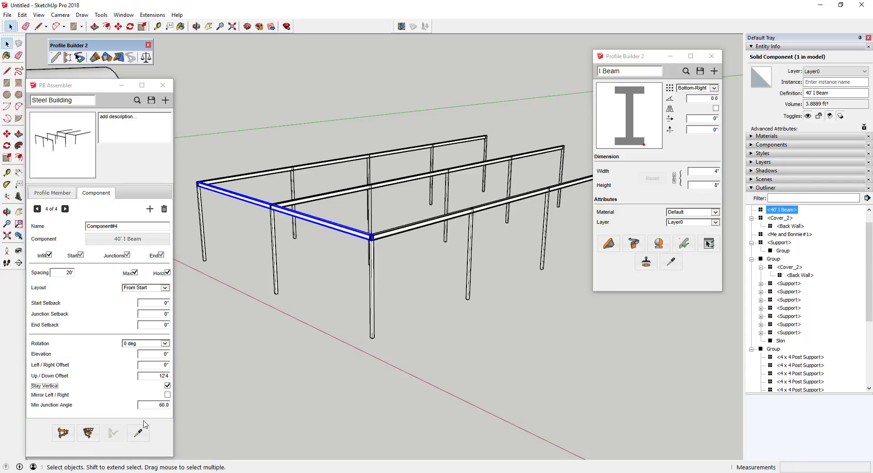
{"action": "left_click", "coordinate": [370, 297]}
{"action": "left_click", "coordinate": [114, 433]}
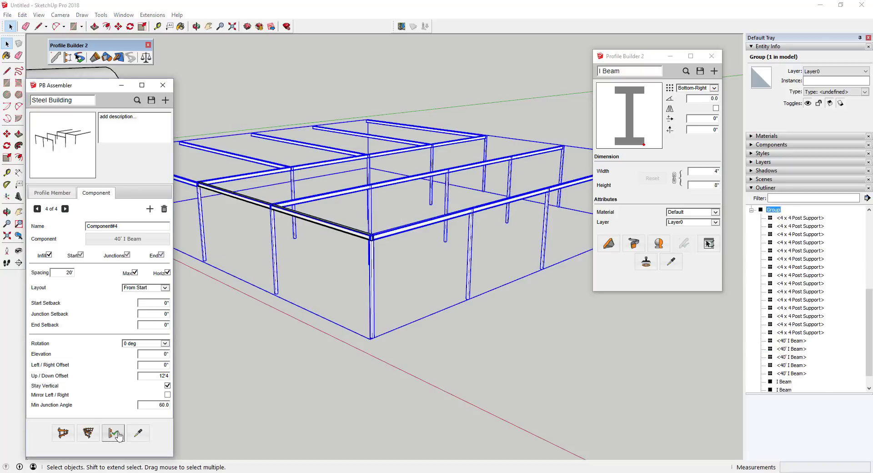
- Set the 40' I Beam component's left/right offset to 40' and apply it to the building
{"action": "middle_click_drag", "start_coordinate": [289, 252], "coordinate": [482, 247]}
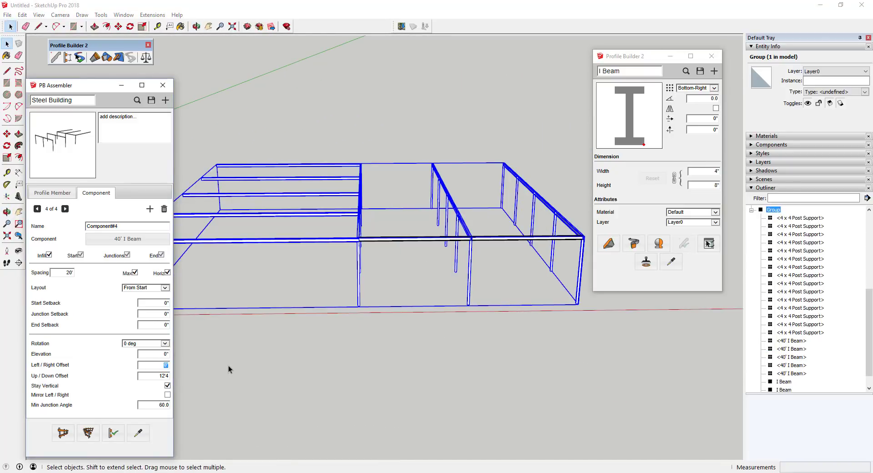
{"action": "type", "text": "40"}
{"action": "key", "text": "Tab"}
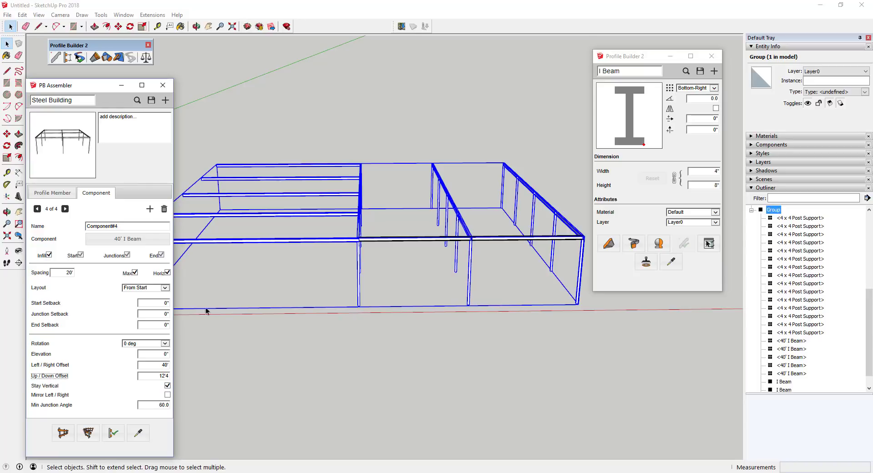
{"action": "left_click", "coordinate": [114, 433]}
{"action": "middle_click_drag", "start_coordinate": [501, 229], "coordinate": [360, 232]}
{"action": "scroll", "coordinate": [360, 232], "scroll_direction": "down", "scroll_amount": 2}
{"action": "scroll", "coordinate": [526, 263], "scroll_direction": "up", "scroll_amount": 2}
{"action": "scroll", "coordinate": [386, 200], "scroll_direction": "down", "scroll_amount": 5}
{"action": "scroll", "coordinate": [455, 218], "scroll_direction": "up", "scroll_amount": 4}
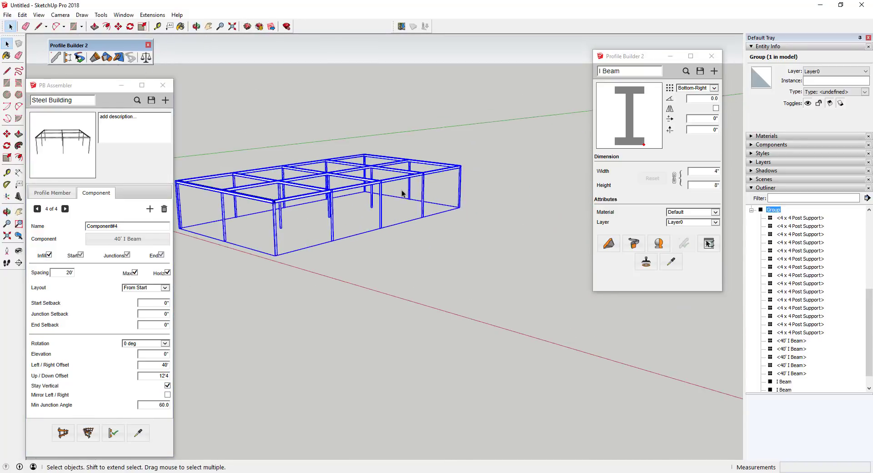
- Draw a second building about 100' long with the Steel Building assembly beside the existing one
{"action": "middle_click_drag", "start_coordinate": [176, 227], "coordinate": [194, 228]}
{"action": "left_click", "coordinate": [63, 433]}
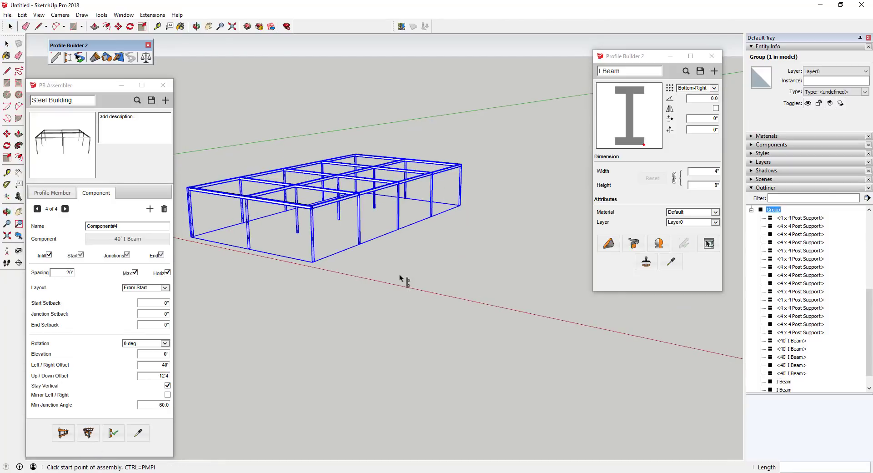
{"action": "left_click", "coordinate": [379, 276]}
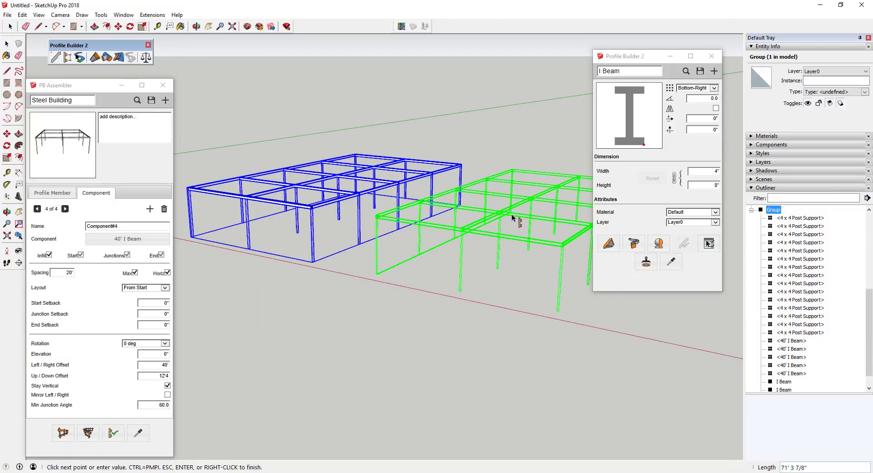
{"action": "scroll", "coordinate": [501, 219], "scroll_direction": "down", "scroll_amount": 4}
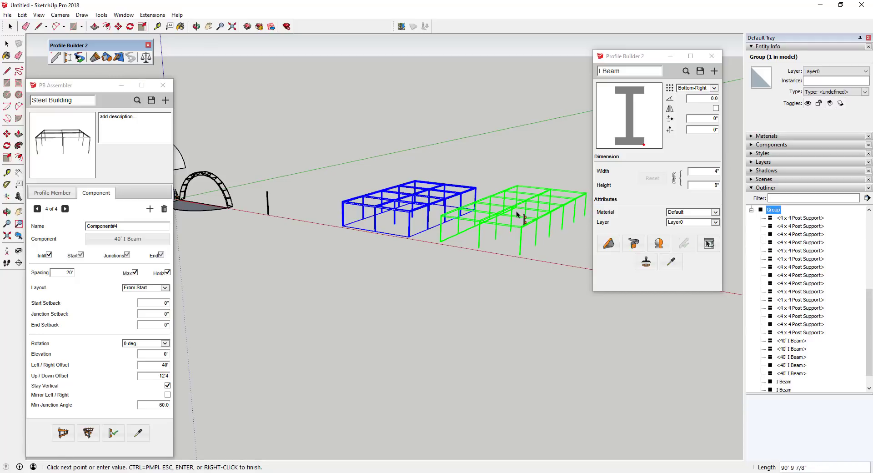
{"action": "scroll", "coordinate": [531, 209], "scroll_direction": "up", "scroll_amount": 3}
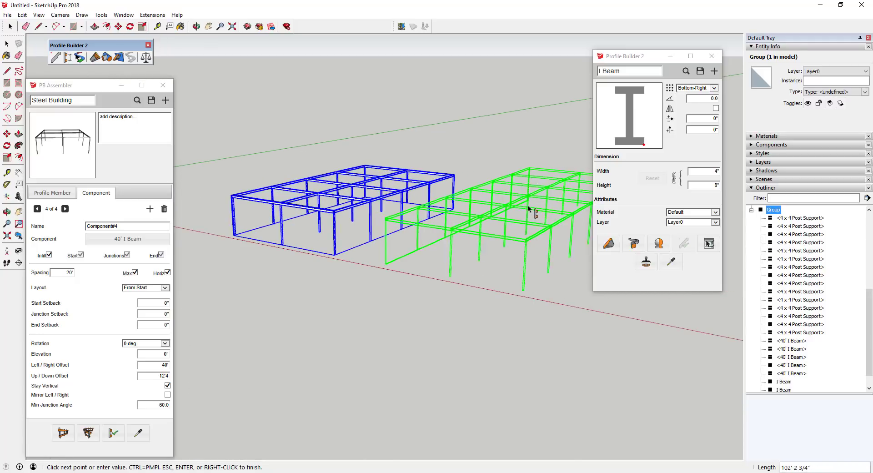
{"action": "scroll", "coordinate": [507, 207], "scroll_direction": "down", "scroll_amount": 3}
{"action": "key", "text": "space"}
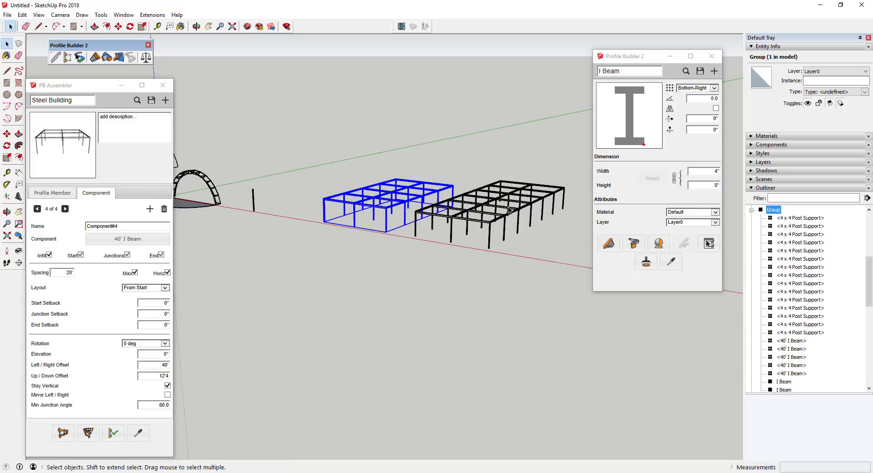
- Examine the new building's corners, posts and the joints between the cross beams and the long I-beams
{"action": "scroll", "coordinate": [556, 213], "scroll_direction": "up", "scroll_amount": 5}
{"action": "middle_click_drag", "start_coordinate": [454, 187], "coordinate": [449, 160]}
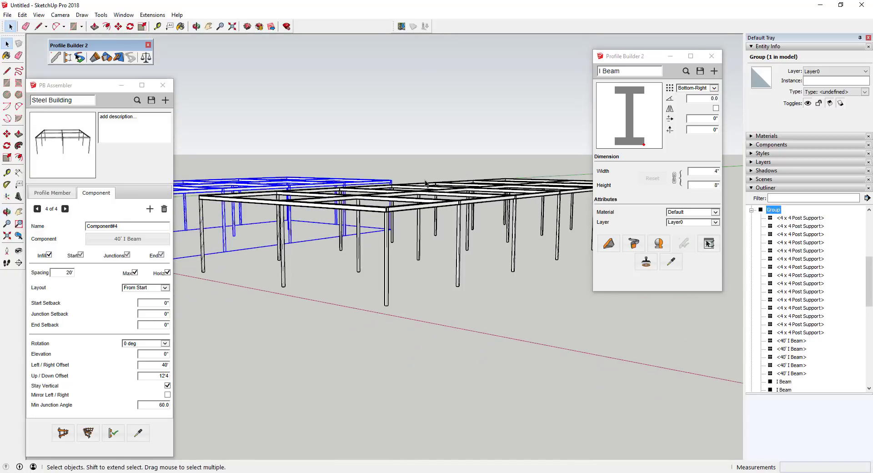
{"action": "scroll", "coordinate": [441, 205], "scroll_direction": "down", "scroll_amount": 2}
{"action": "middle_click_drag", "start_coordinate": [440, 206], "coordinate": [506, 274]}
{"action": "scroll", "coordinate": [477, 259], "scroll_direction": "up", "scroll_amount": 3}
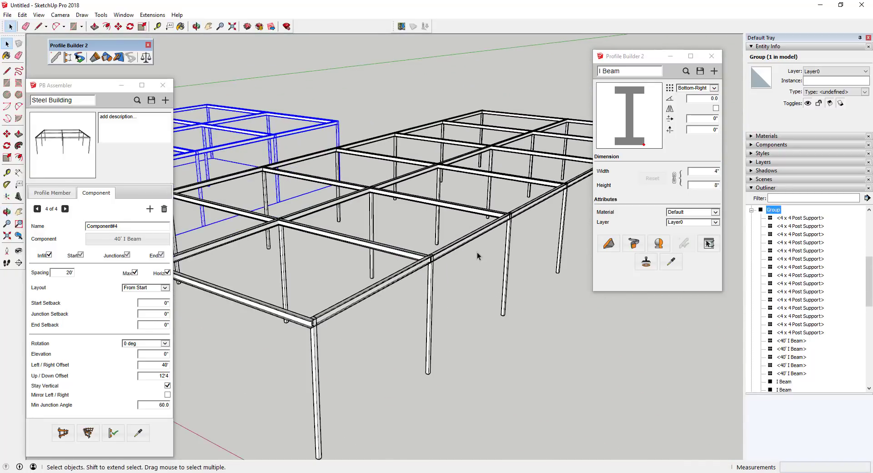
{"action": "scroll", "coordinate": [371, 289], "scroll_direction": "up", "scroll_amount": 5}
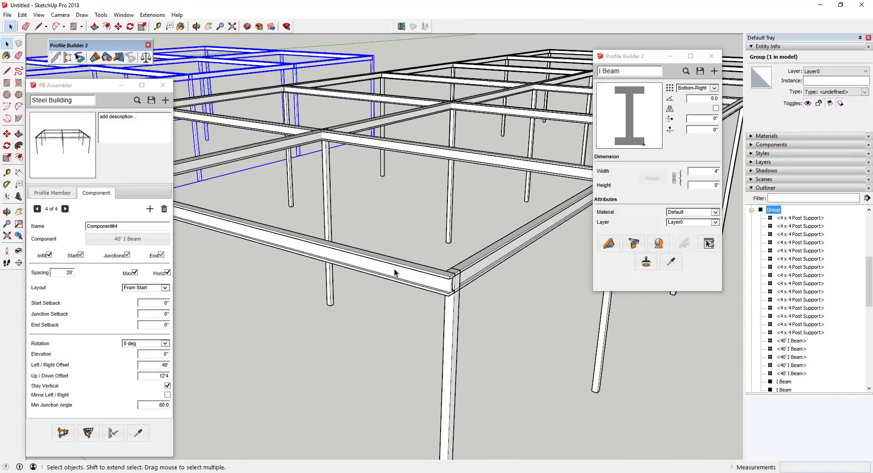
{"action": "scroll", "coordinate": [423, 264], "scroll_direction": "down", "scroll_amount": 3}
{"action": "middle_click_drag", "start_coordinate": [563, 208], "coordinate": [516, 250]}
{"action": "scroll", "coordinate": [408, 292], "scroll_direction": "up", "scroll_amount": 5}
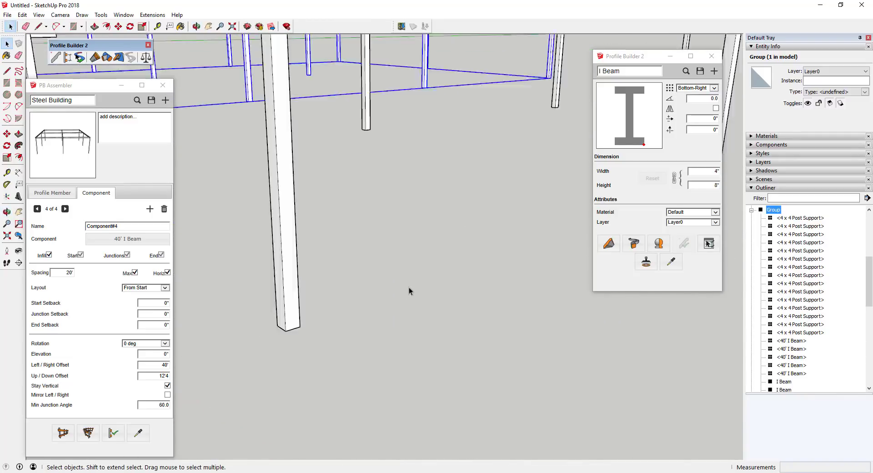
{"action": "scroll", "coordinate": [408, 288], "scroll_direction": "up", "scroll_amount": 2}
{"action": "scroll", "coordinate": [501, 228], "scroll_direction": "down", "scroll_amount": 4}
{"action": "scroll", "coordinate": [485, 169], "scroll_direction": "down", "scroll_amount": 4}
{"action": "scroll", "coordinate": [496, 152], "scroll_direction": "up", "scroll_amount": 4}
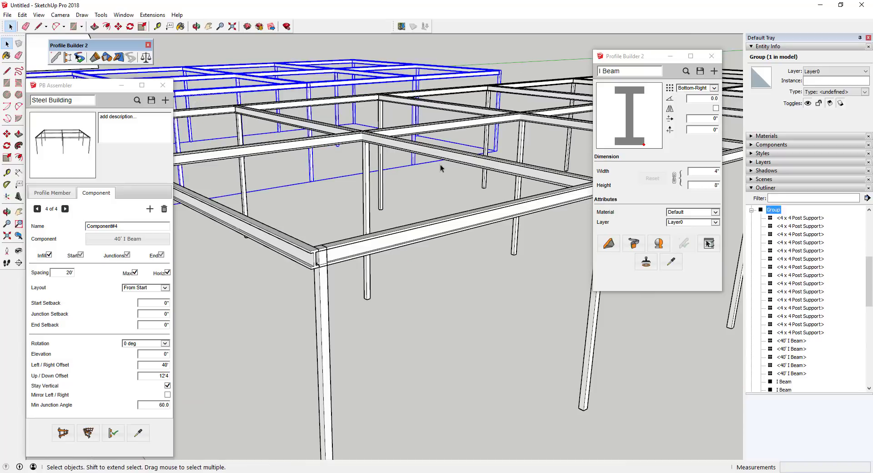
- Select the new building and measure the gap between the end cross beam and the post at its corner
{"action": "left_click", "coordinate": [316, 264]}
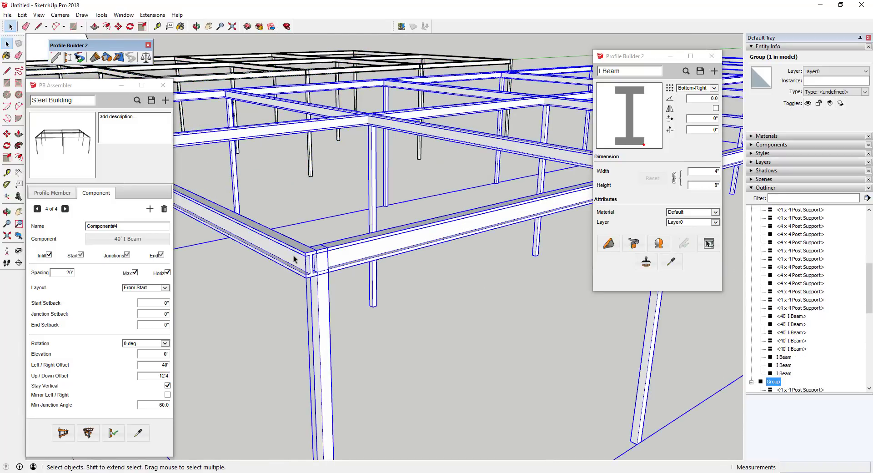
{"action": "left_click", "coordinate": [157, 26]}
{"action": "left_click", "coordinate": [316, 246]}
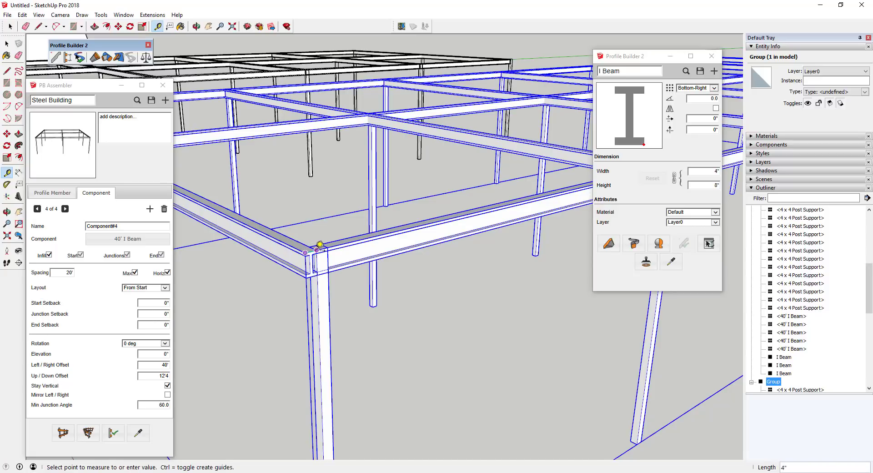
{"action": "key", "text": "space"}
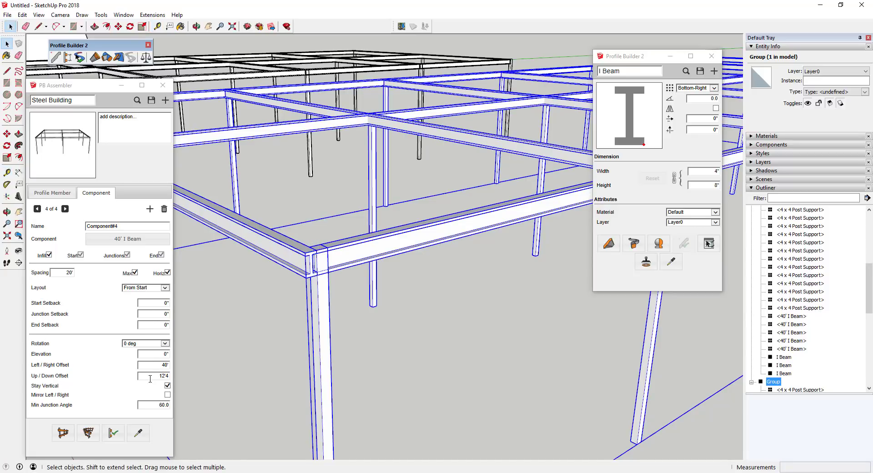
- Set the 40' I Beam component's start setback to 4 and apply it to the selected building
{"action": "left_click", "coordinate": [155, 302]}
{"action": "type", "text": "4"}
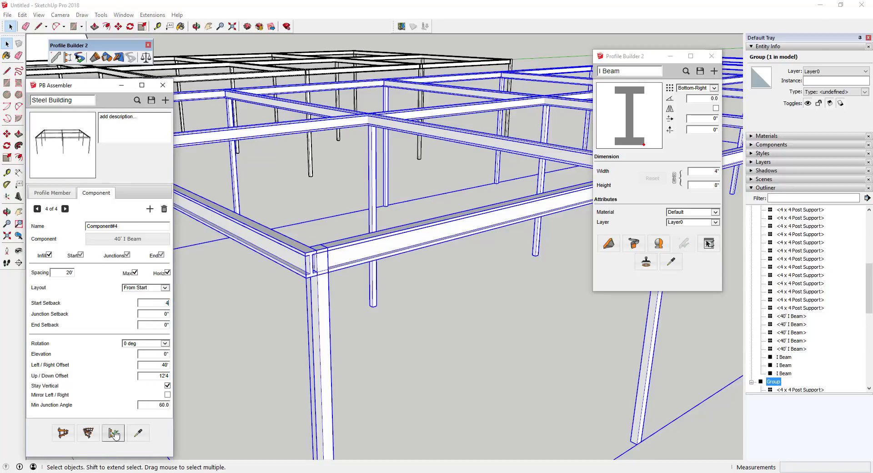
{"action": "left_click", "coordinate": [112, 435]}
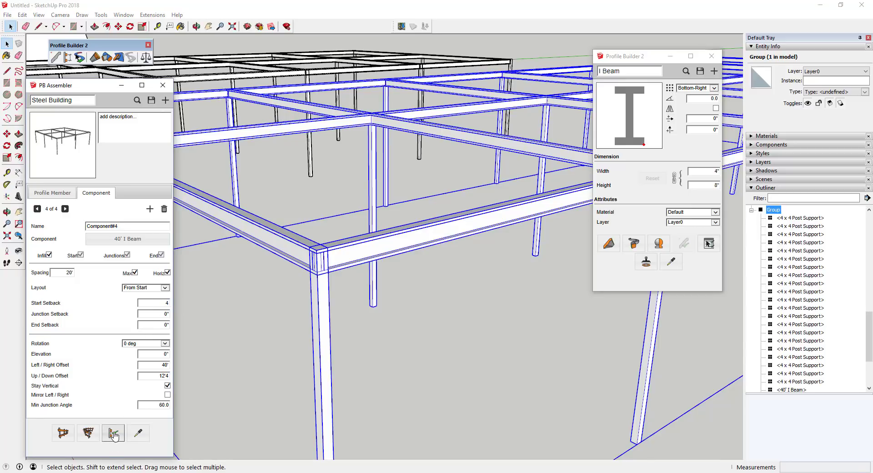
- Examine the updated building's corner joint, cross beams and overall frame from several angles
{"action": "middle_click_drag", "start_coordinate": [455, 241], "coordinate": [347, 261]}
{"action": "scroll", "coordinate": [342, 246], "scroll_direction": "up", "scroll_amount": 2}
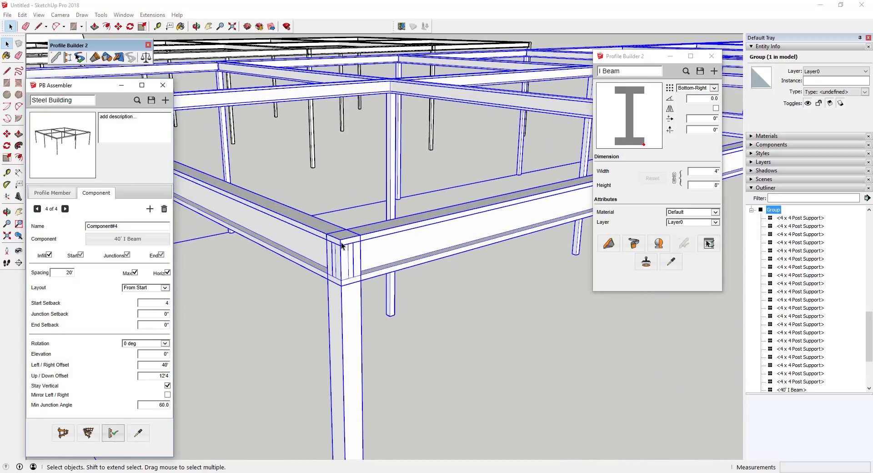
{"action": "scroll", "coordinate": [371, 232], "scroll_direction": "down", "scroll_amount": 10}
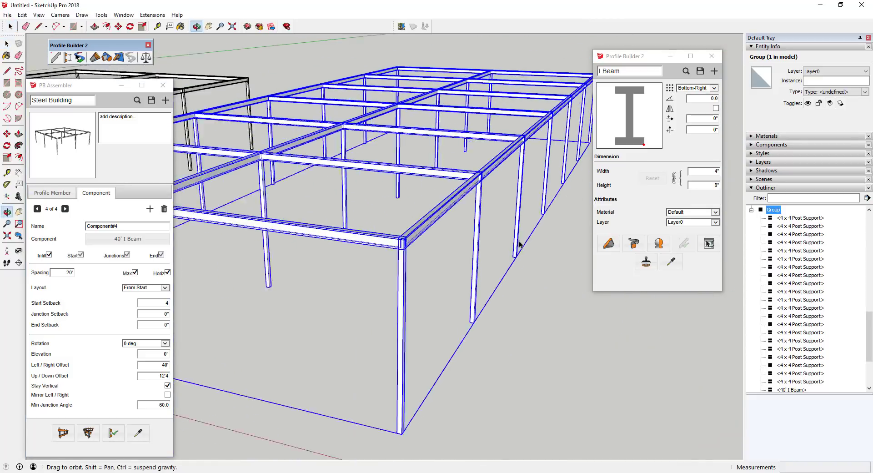
{"action": "middle_click_drag", "start_coordinate": [310, 220], "coordinate": [421, 205]}
{"action": "scroll", "coordinate": [412, 237], "scroll_direction": "up", "scroll_amount": 3}
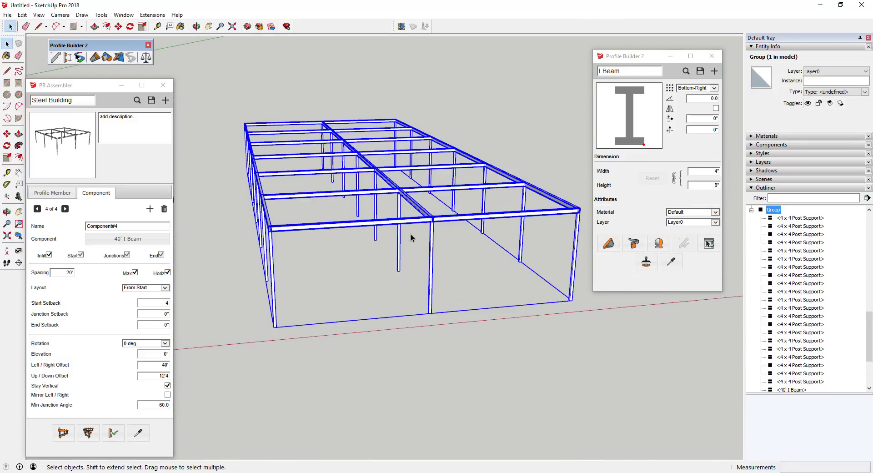
{"action": "middle_click_drag", "start_coordinate": [405, 236], "coordinate": [242, 216]}
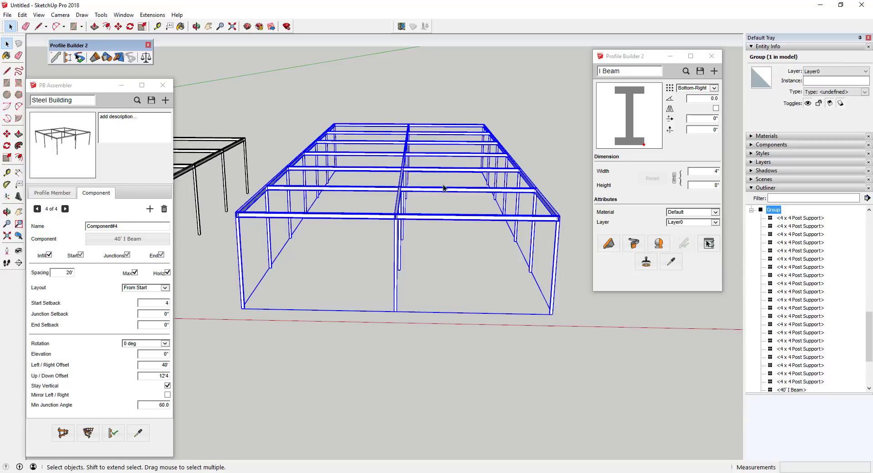
{"action": "scroll", "coordinate": [282, 213], "scroll_direction": "up", "scroll_amount": 5}
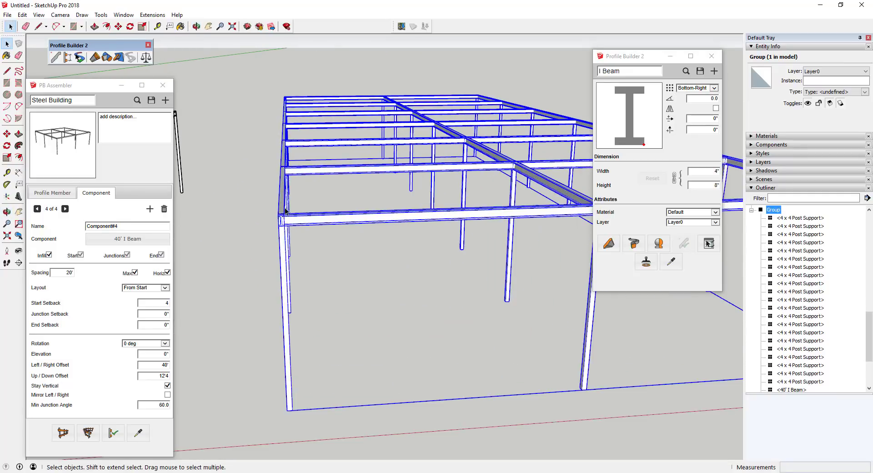
{"action": "scroll", "coordinate": [415, 147], "scroll_direction": "down", "scroll_amount": 5}
{"action": "scroll", "coordinate": [509, 130], "scroll_direction": "up", "scroll_amount": 6}
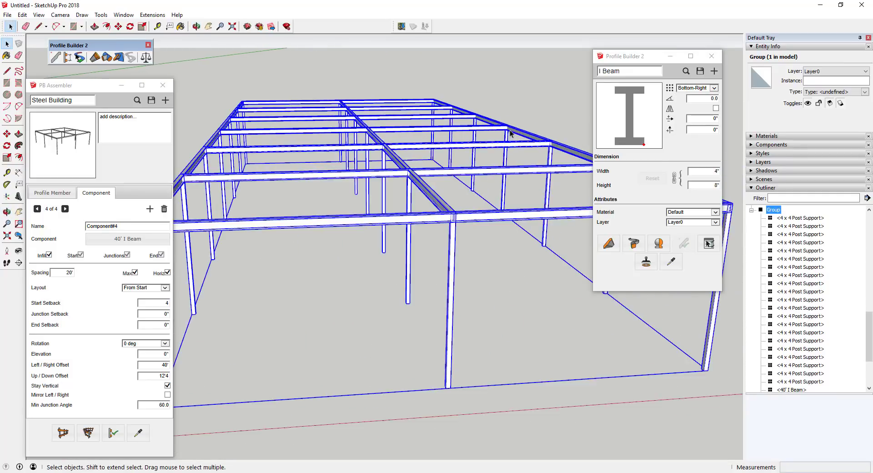
{"action": "scroll", "coordinate": [424, 178], "scroll_direction": "down", "scroll_amount": 6}
{"action": "middle_click_drag", "start_coordinate": [424, 178], "coordinate": [444, 188]}
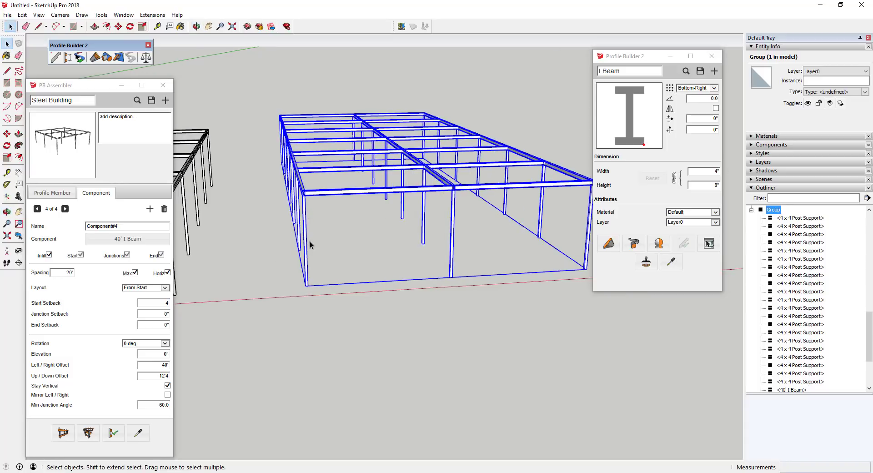
{"action": "scroll", "coordinate": [267, 114], "scroll_direction": "down", "scroll_amount": 3}
{"action": "middle_click_drag", "start_coordinate": [369, 165], "coordinate": [317, 187]}
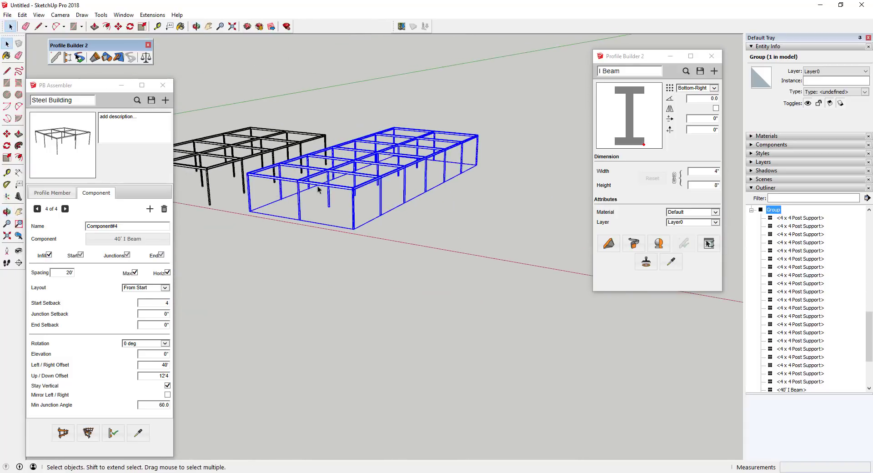
- Erase the earlier, shorter building beside the updated one
{"action": "scroll", "coordinate": [310, 174], "scroll_direction": "down", "scroll_amount": 2}
{"action": "key", "text": "e"}
{"action": "left_click", "coordinate": [230, 174]}
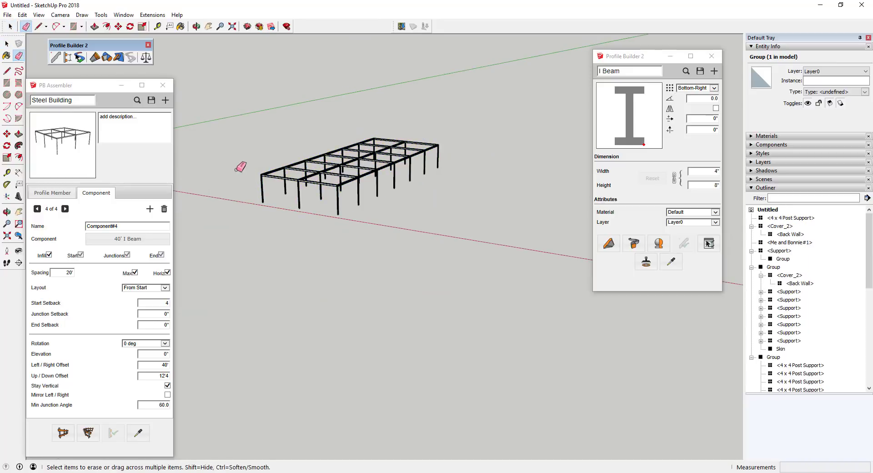
{"action": "scroll", "coordinate": [336, 151], "scroll_direction": "down", "scroll_amount": 2}
{"action": "scroll", "coordinate": [337, 151], "scroll_direction": "up", "scroll_amount": 4}
{"action": "key", "text": "space"}
- Review the remaining steel frame, including its corner and the cross beam connections along the middle row
{"action": "middle_click_drag", "start_coordinate": [359, 152], "coordinate": [436, 129]}
{"action": "scroll", "coordinate": [436, 129], "scroll_direction": "up", "scroll_amount": 1}
{"action": "scroll", "coordinate": [435, 128], "scroll_direction": "up", "scroll_amount": 3}
{"action": "middle_click_drag", "start_coordinate": [442, 262], "coordinate": [339, 230]}
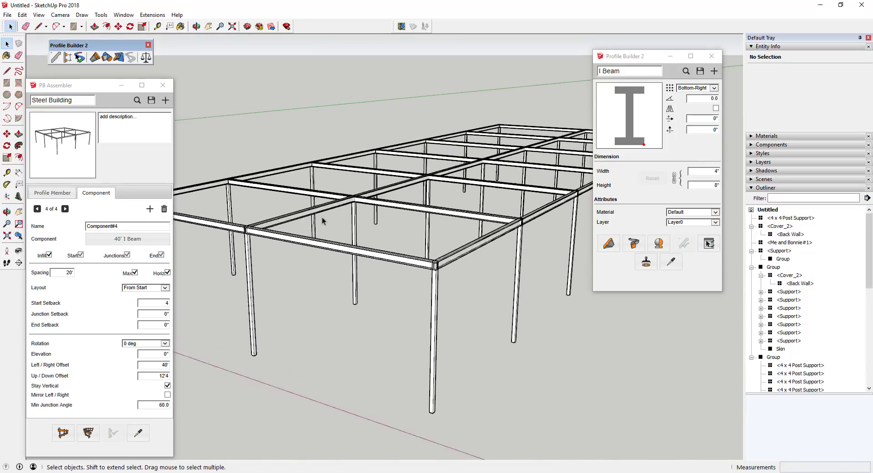
{"action": "scroll", "coordinate": [324, 220], "scroll_direction": "up", "scroll_amount": 5}
{"action": "scroll", "coordinate": [387, 180], "scroll_direction": "down", "scroll_amount": 2}
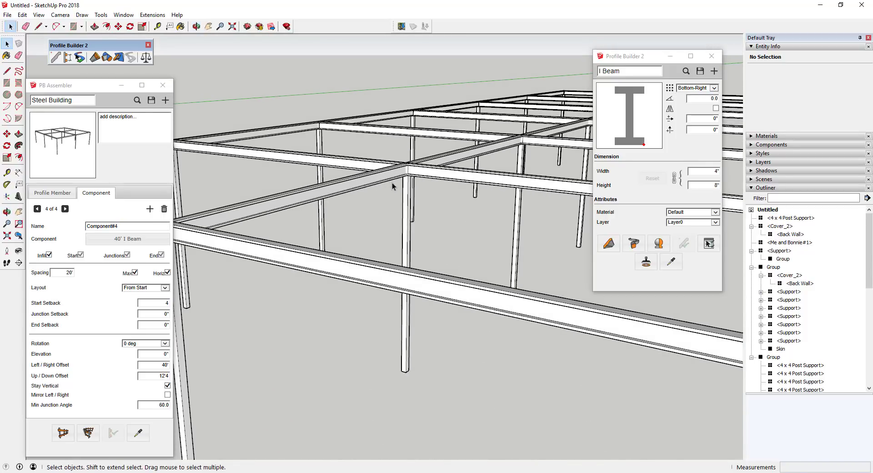
{"action": "scroll", "coordinate": [393, 182], "scroll_direction": "down", "scroll_amount": 5}
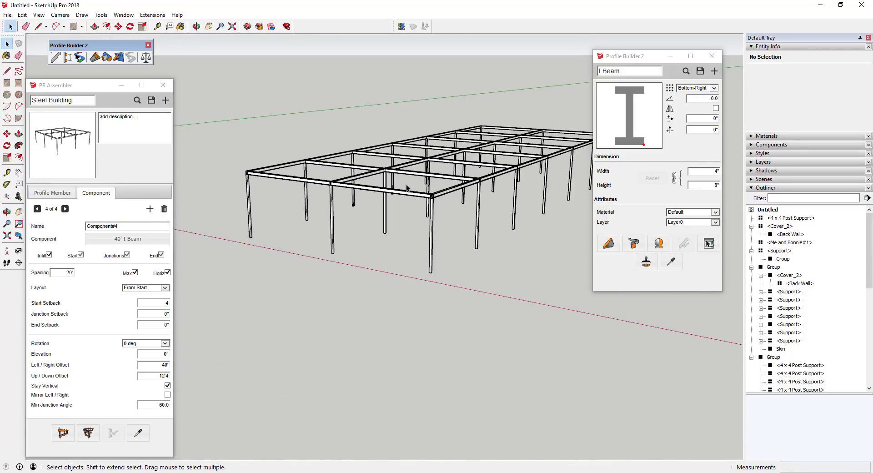
{"action": "scroll", "coordinate": [421, 185], "scroll_direction": "up", "scroll_amount": 6}
{"action": "scroll", "coordinate": [406, 182], "scroll_direction": "down", "scroll_amount": 3}
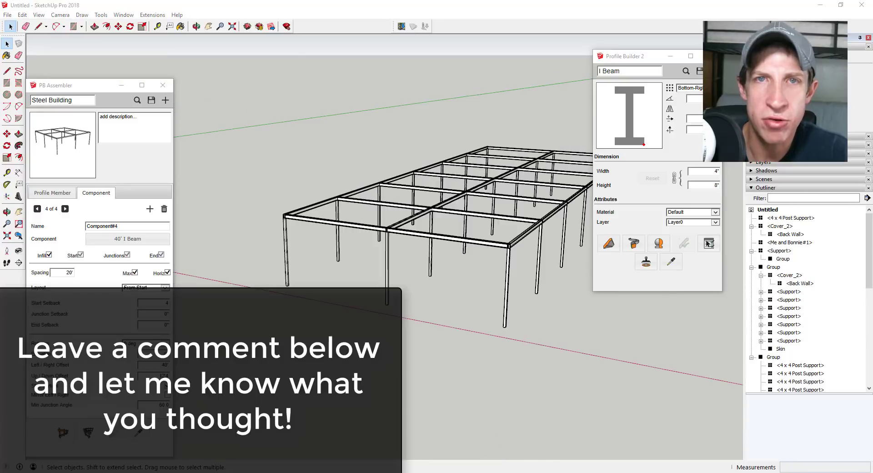